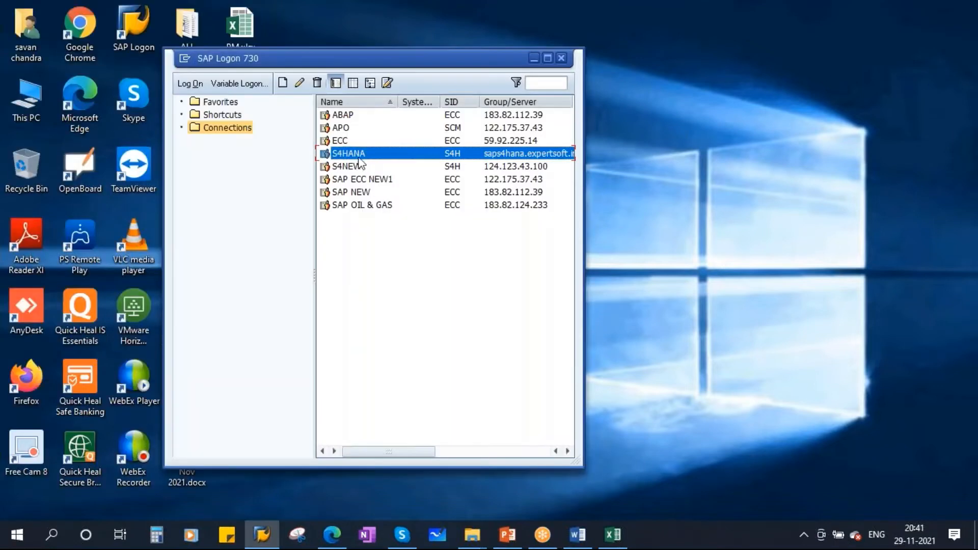
# Step: Log on to the S4HANA connection with the saved user ID and the account password
pyautogui.doubleClick(361, 153)
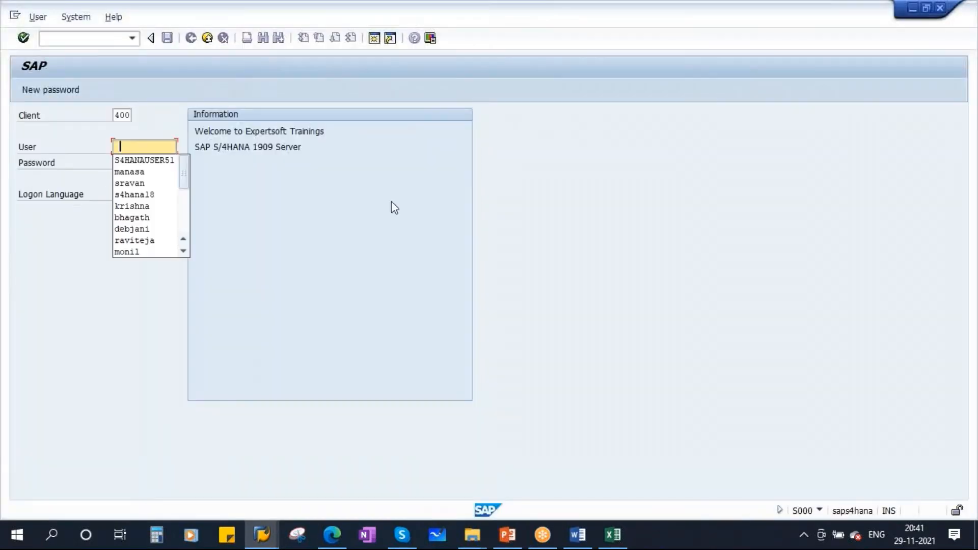
pyautogui.click(129, 159)
pyautogui.press('Tab')
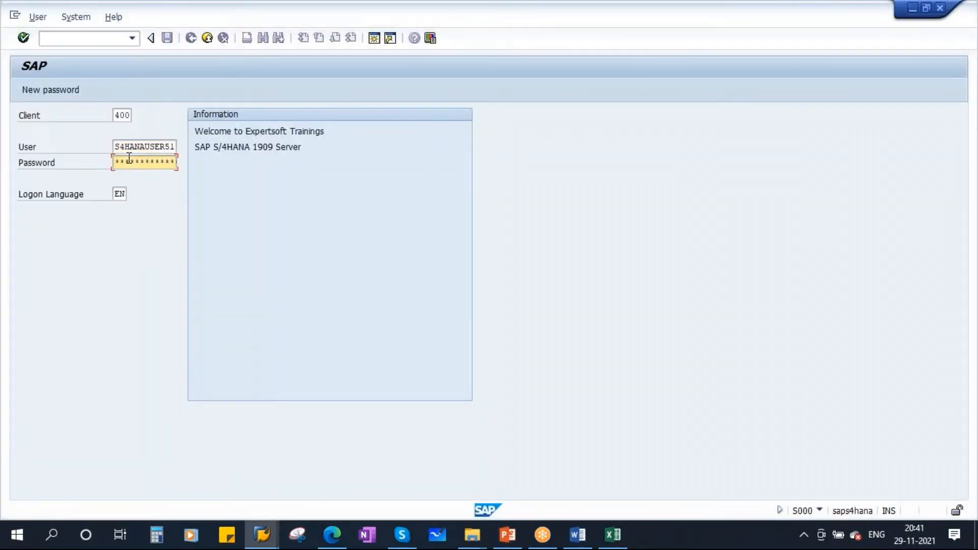
pyautogui.write('******')
pyautogui.press('Return')
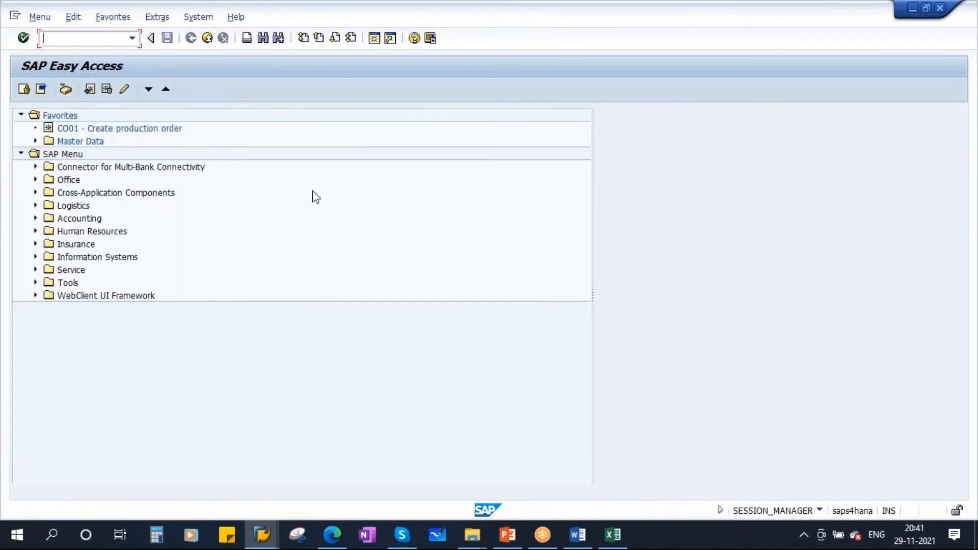
# Step: Display the structure of functional location HYND with transaction IH01, including installed equipment and the equipment hierarchy
pyautogui.write('ih01')
pyautogui.press('Return')
pyautogui.click(193, 116)
pyautogui.click(209, 129)
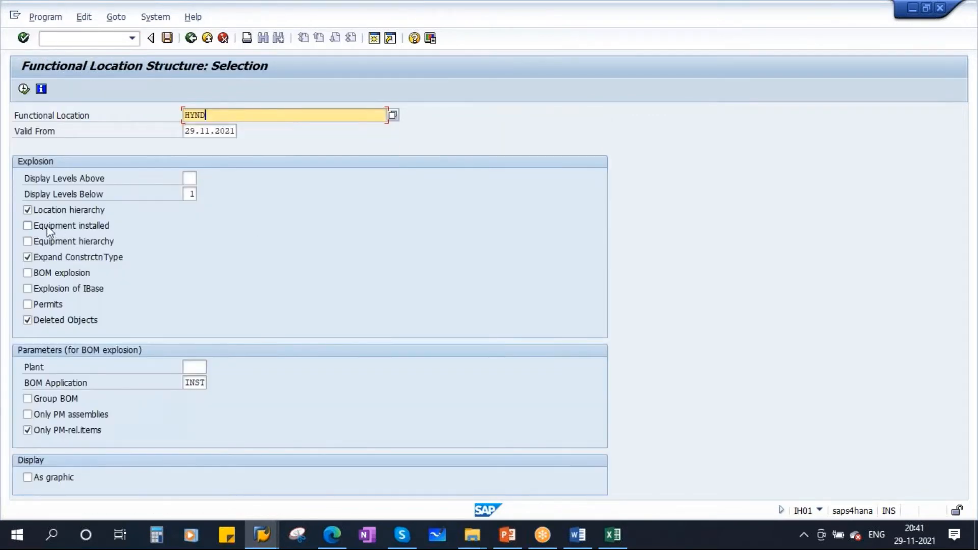
pyautogui.click(47, 226)
pyautogui.click(81, 241)
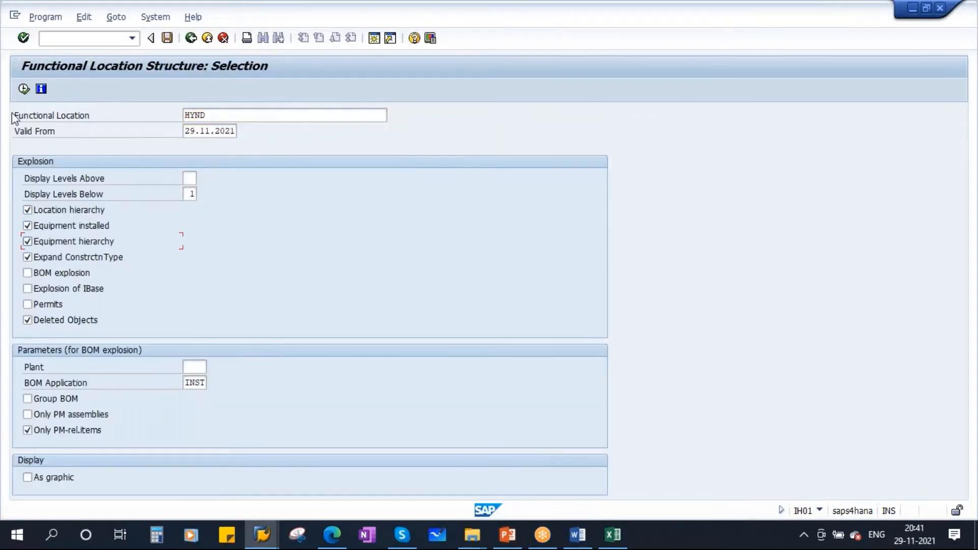
pyautogui.click(24, 89)
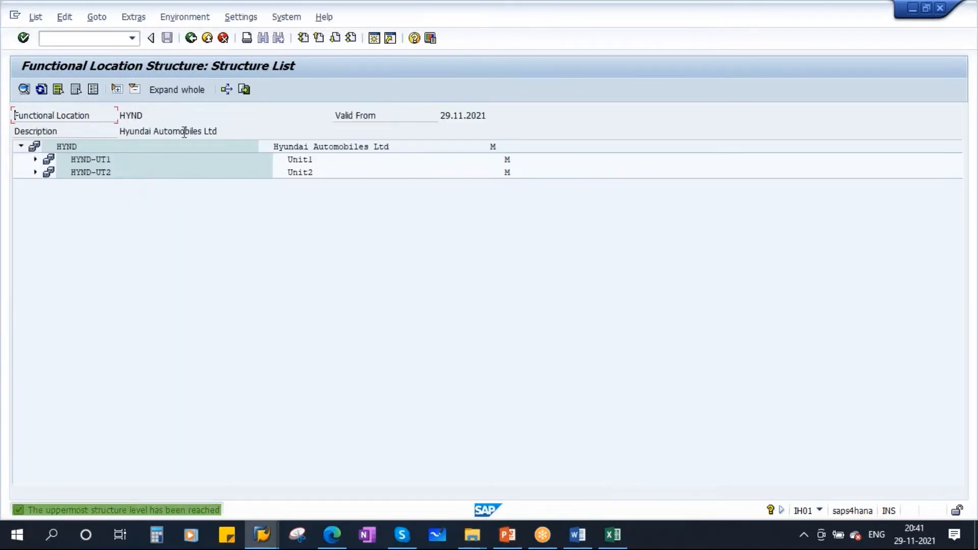
# Step: Expand the whole HYND structure and select equipment 10000312, the 500 KVA Diesel generator
pyautogui.click(201, 90)
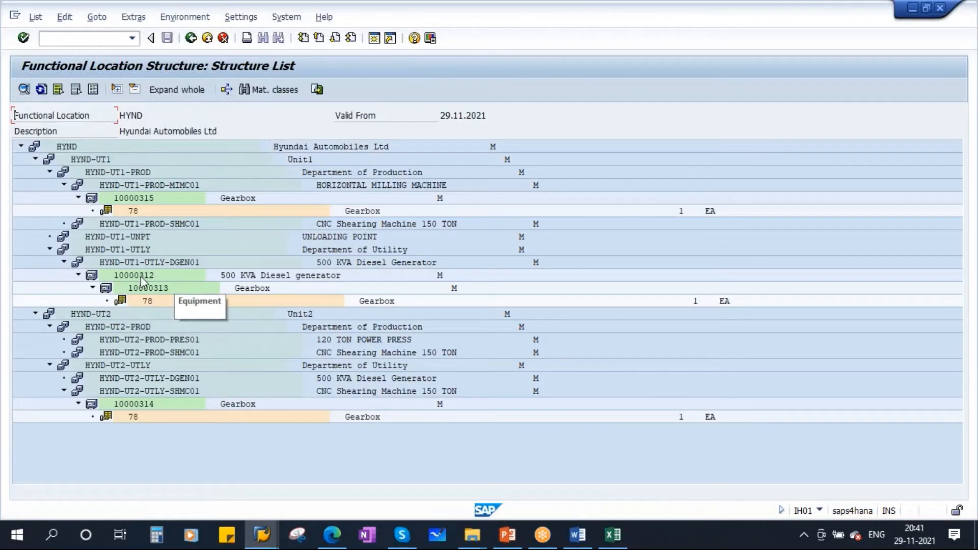
pyautogui.click(245, 274)
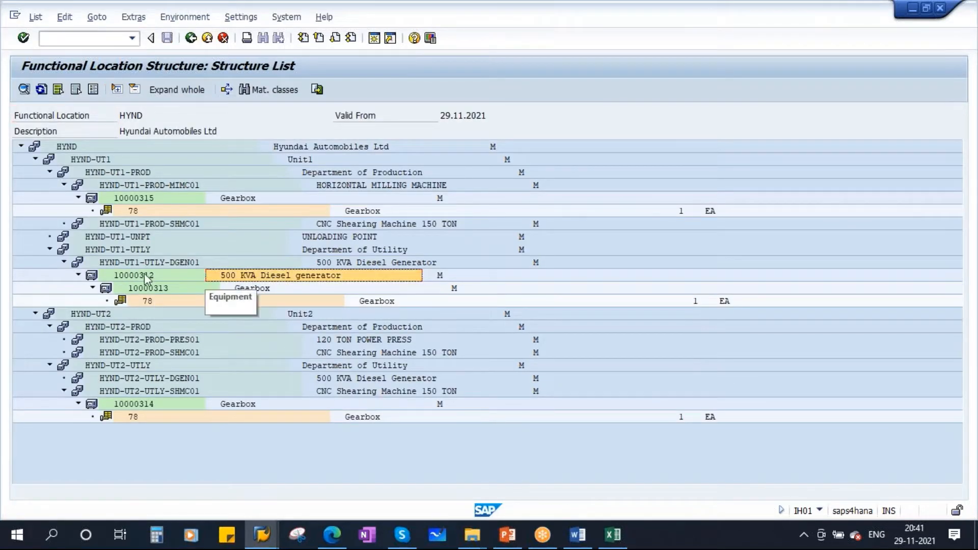
pyautogui.click(145, 274)
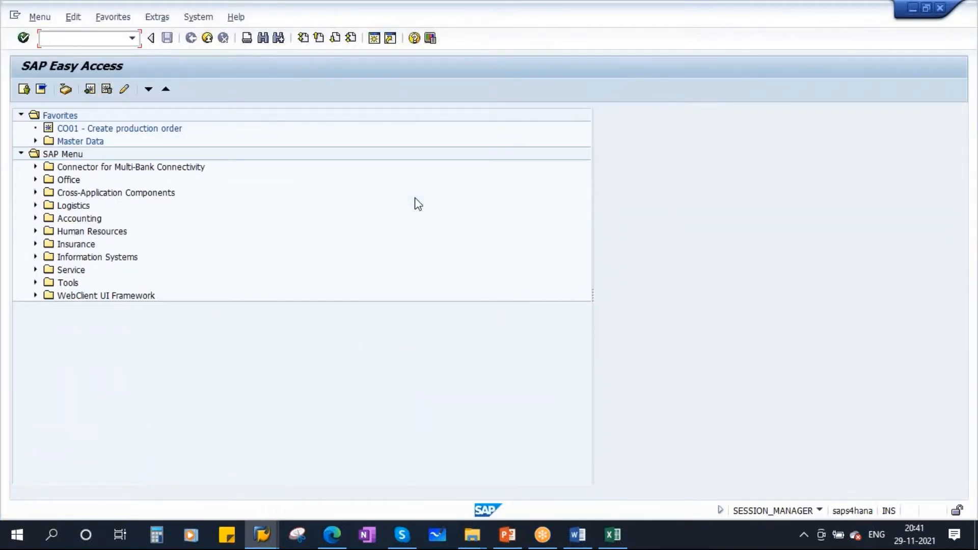
# Step: Start a new PM notification of type M2 (Malfunction Report) with transaction IW21, leaving the notification number empty
pyautogui.write('iw21')
pyautogui.press('Return')
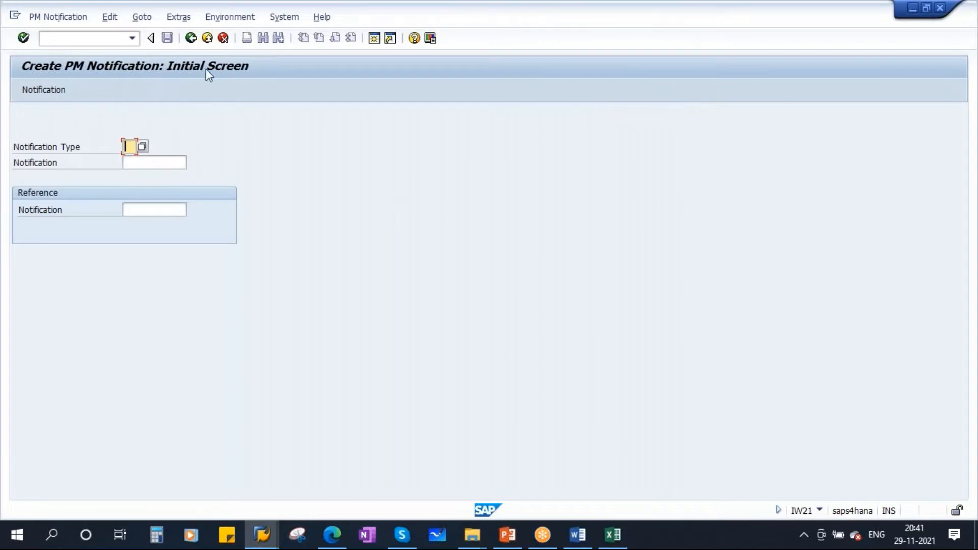
pyautogui.click(143, 148)
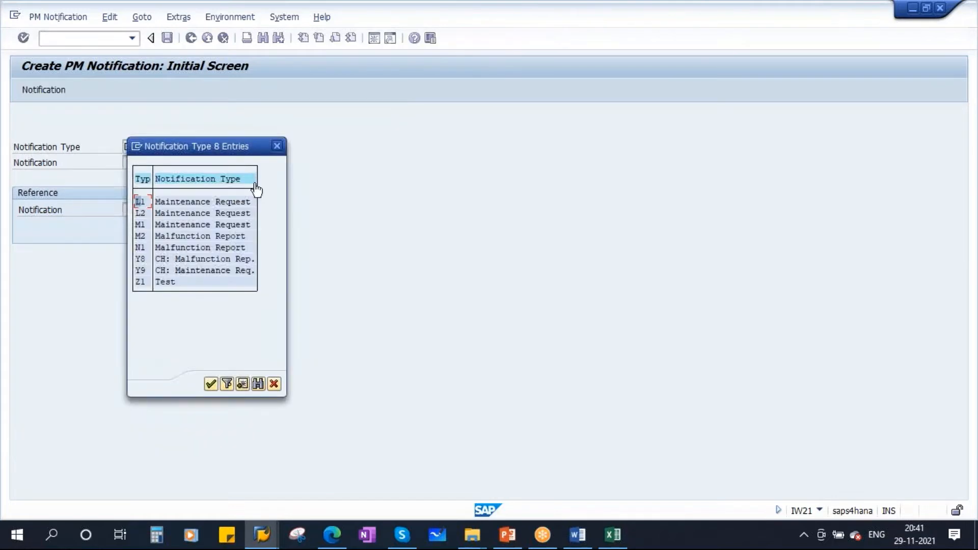
pyautogui.click(185, 237)
pyautogui.doubleClick(202, 237)
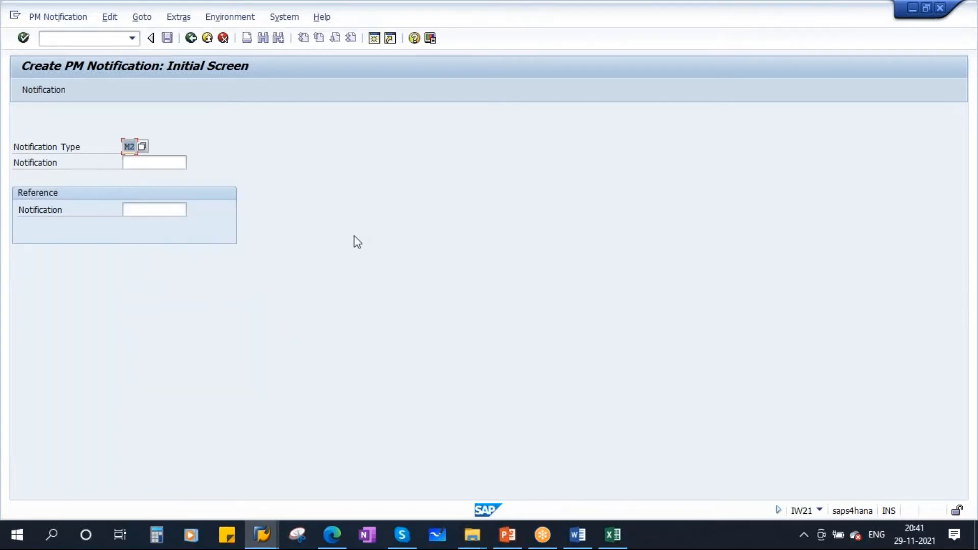
pyautogui.click(135, 162)
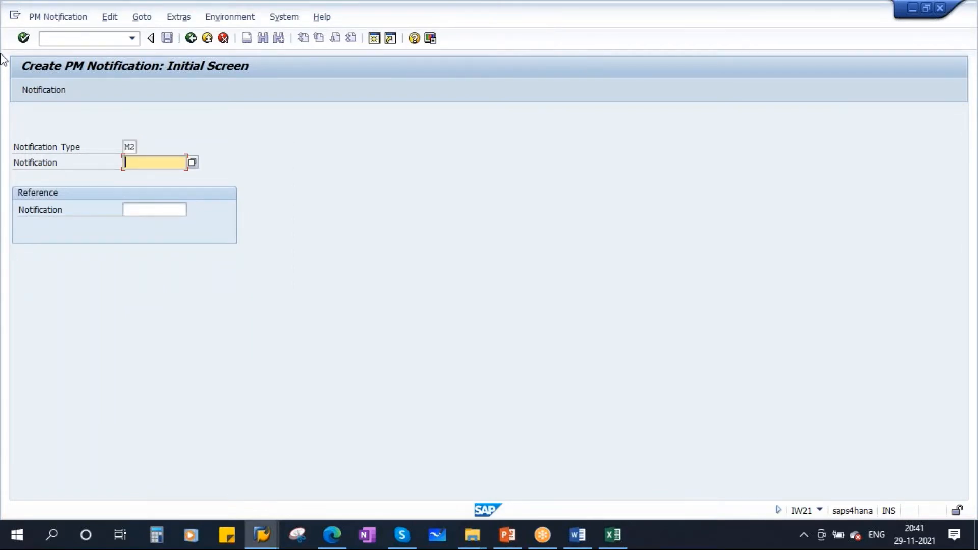
pyautogui.press('Return')
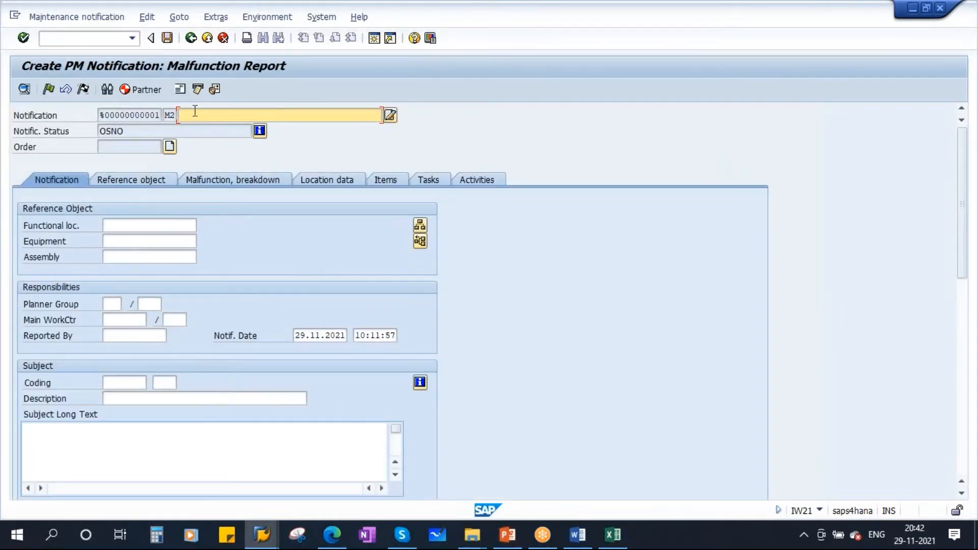
# Step: Set the notification's short text to "DG not working"
pyautogui.press('capslock')
pyautogui.write('DG')
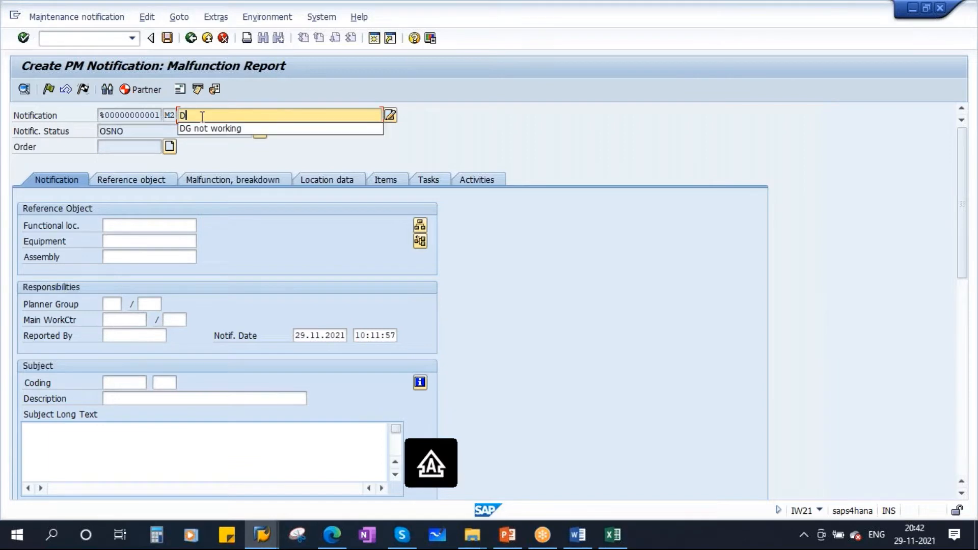
pyautogui.click(214, 129)
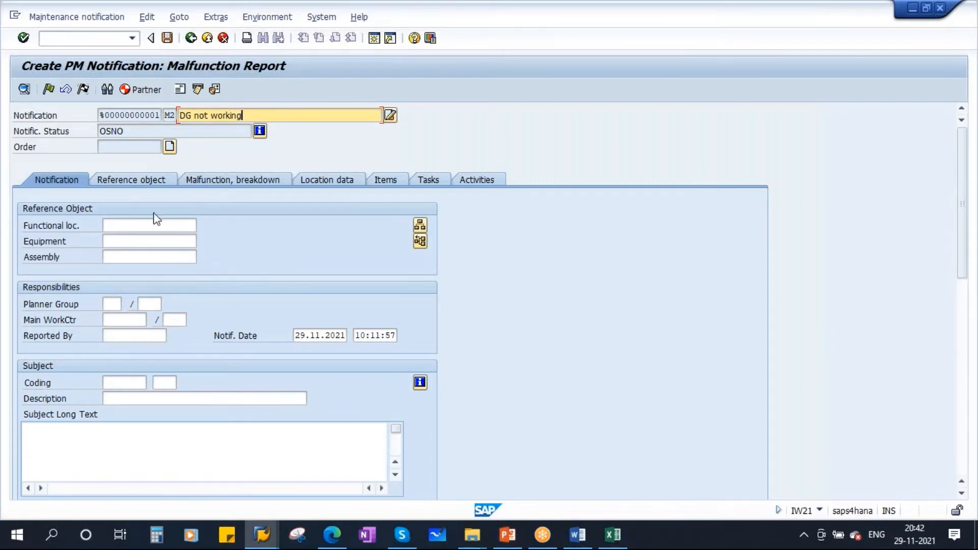
# Step: Enter equipment 10000312 as the notification's reference object, checking it against the HYND structure list
pyautogui.click(132, 239)
pyautogui.click(135, 257)
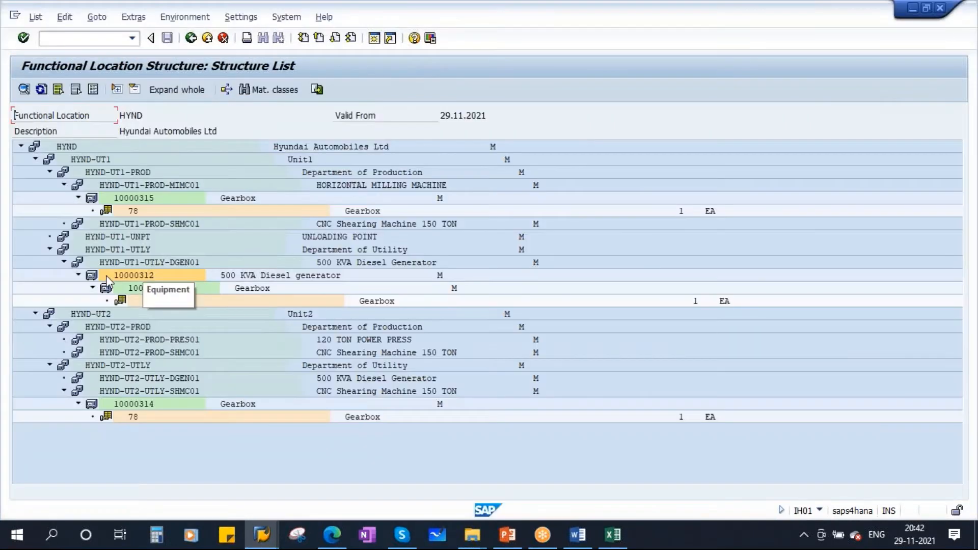
pyautogui.click(238, 277)
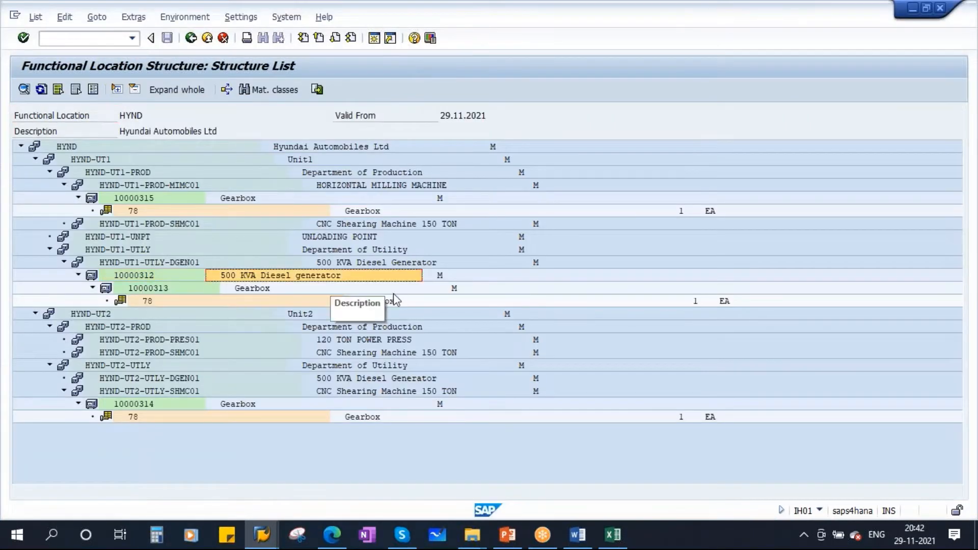
pyautogui.hotkey('alt', 'Tab')
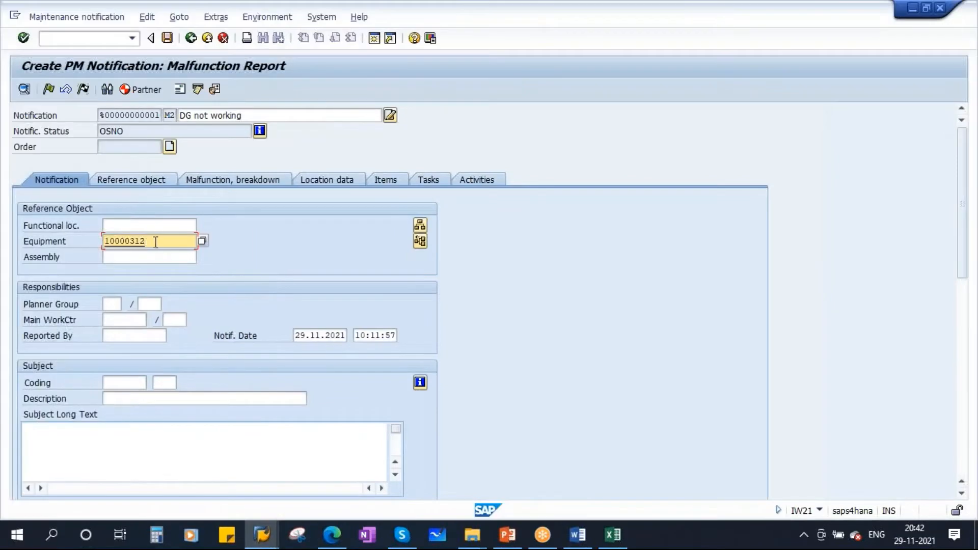
pyautogui.moveTo(156, 242); pyautogui.dragTo(75, 244)
pyautogui.press('Return')
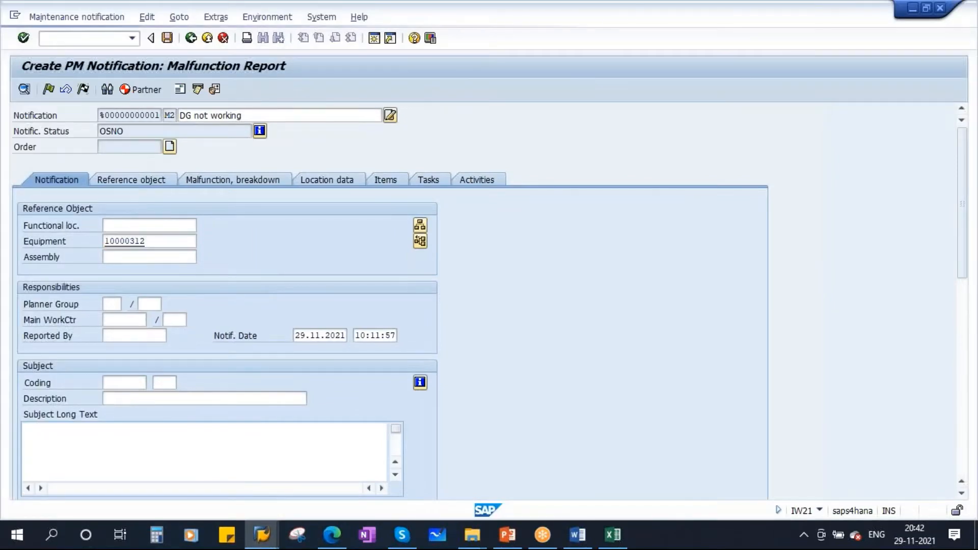
pyautogui.moveTo(192, 219); pyautogui.dragTo(223, 202)
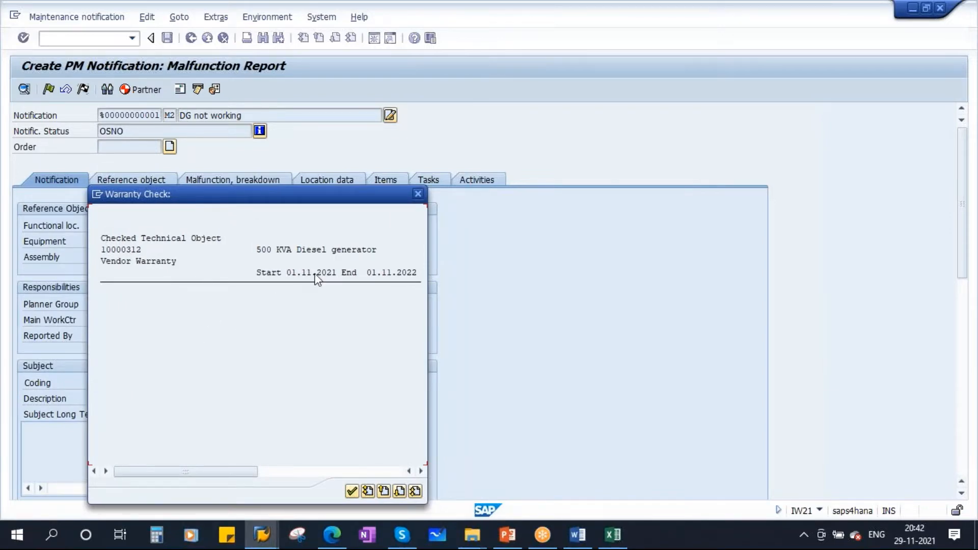
# Step: Open a new session from the warranty check and start the equipment display transaction IE03
pyautogui.click(97, 195)
pyautogui.click(181, 247)
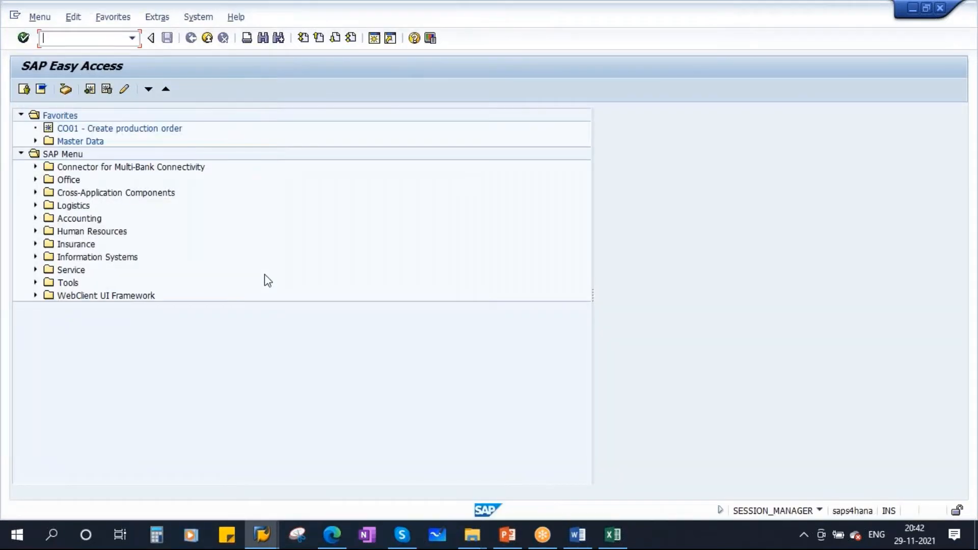
pyautogui.write('IE03')
pyautogui.press('Return')
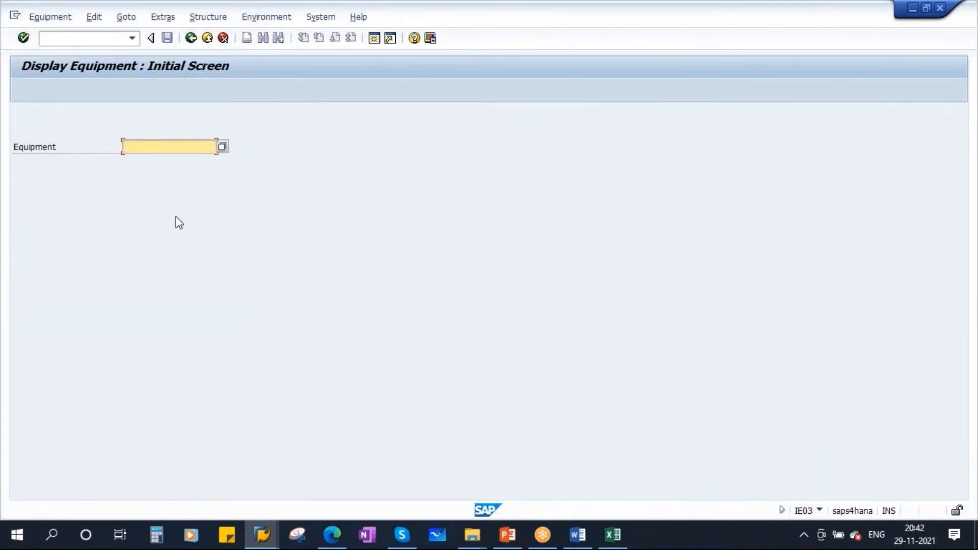
pyautogui.write('632715573')
pyautogui.press('BackSpace')
pyautogui.press('BackSpace')
pyautogui.press('BackSpace')
pyautogui.press('BackSpace')
pyautogui.press('BackSpace')
pyautogui.press('BackSpace')
pyautogui.press('BackSpace')
pyautogui.press('BackSpace')
pyautogui.press('BackSpace')
# Step: Display equipment 10000312 and check the begin and end dates of its vendor warranty
pyautogui.click(146, 159)
pyautogui.press('Return')
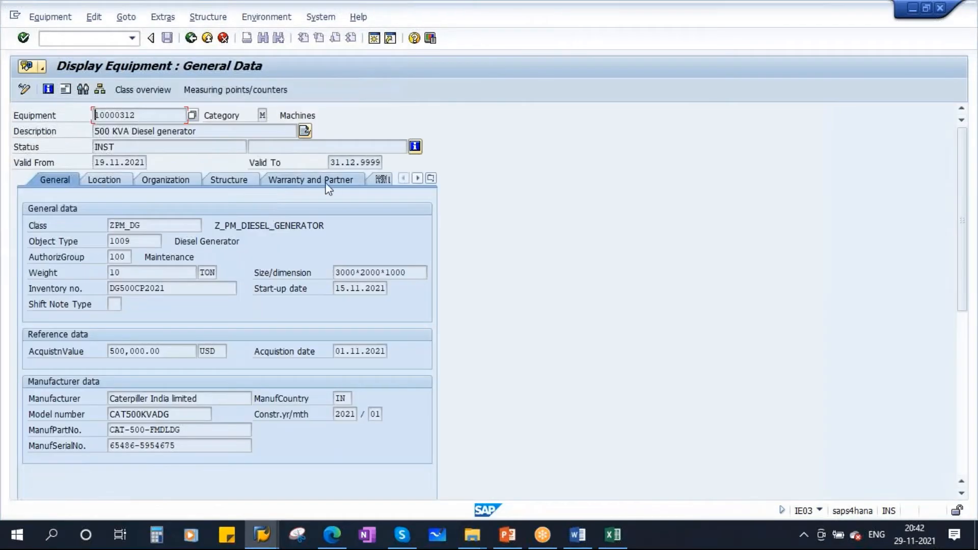
pyautogui.click(323, 178)
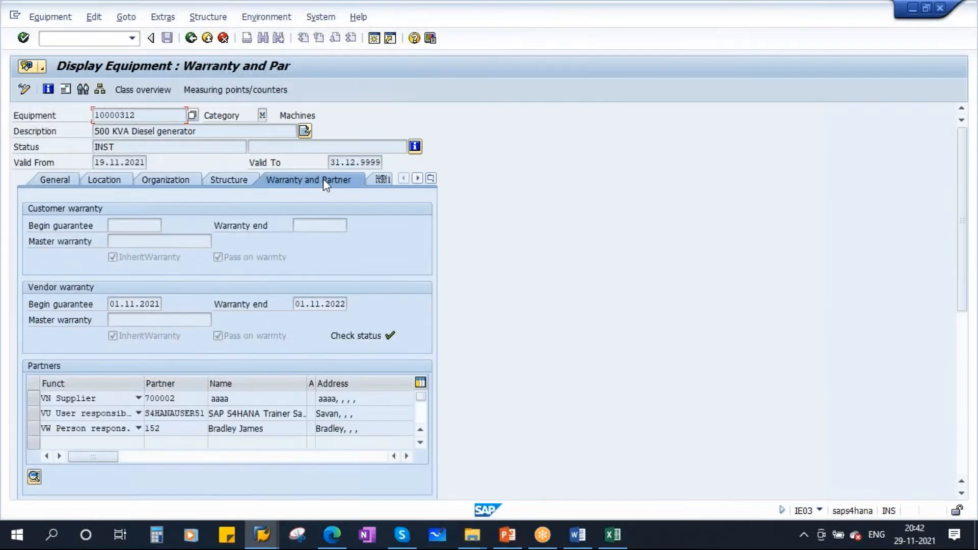
pyautogui.doubleClick(122, 304)
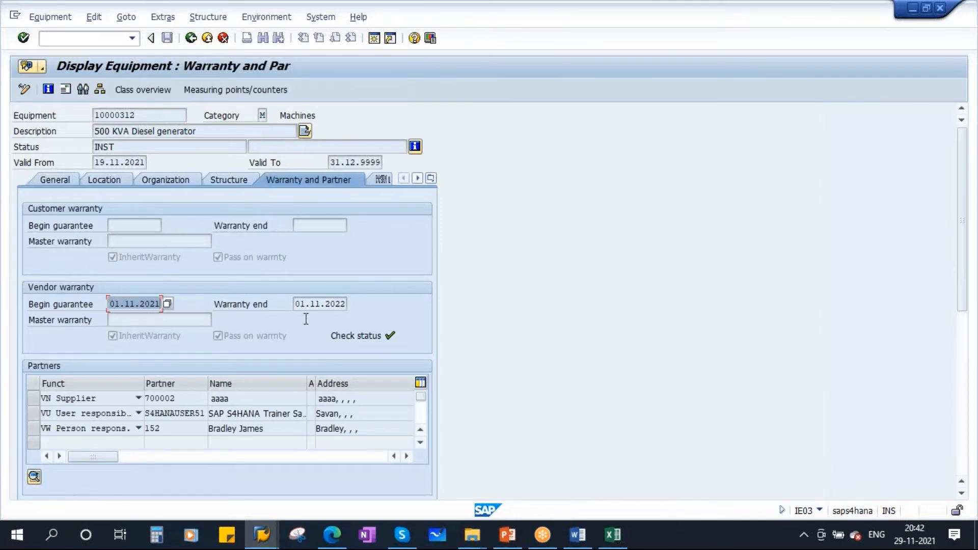
pyautogui.doubleClick(298, 306)
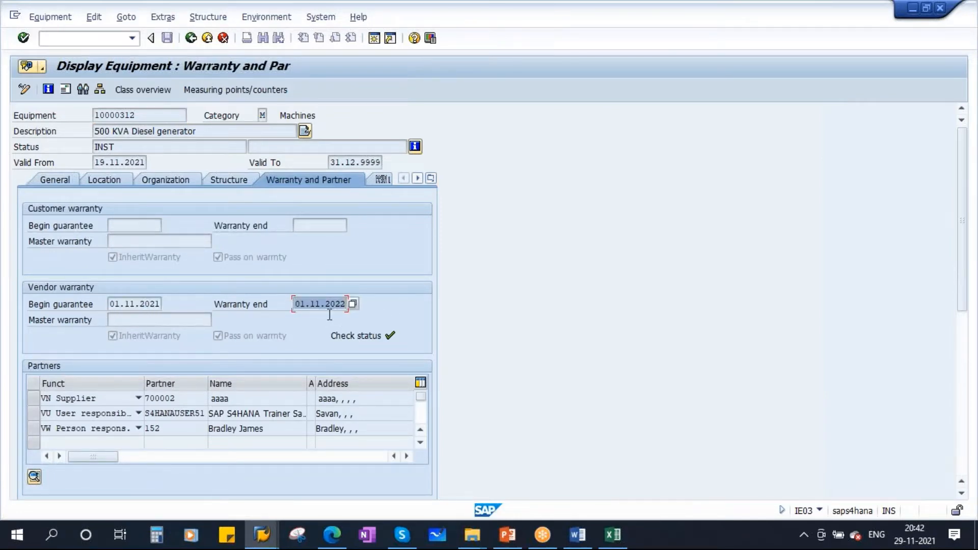
pyautogui.click(303, 305)
pyautogui.moveTo(302, 304); pyautogui.dragTo(402, 315)
# Step: Return to the malfunction report, accept the warranty check and review the equipment and functional location
pyautogui.moveTo(262, 534)
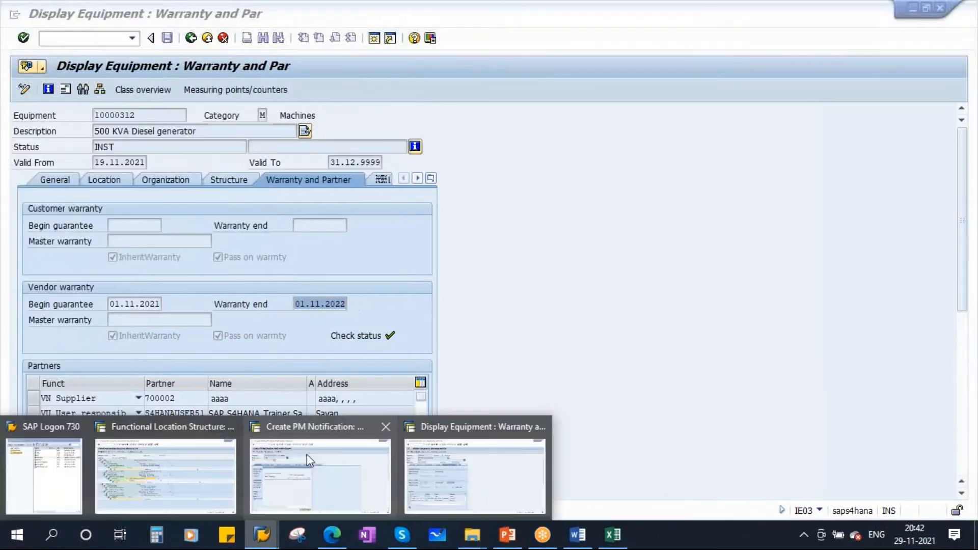
pyautogui.click(307, 453)
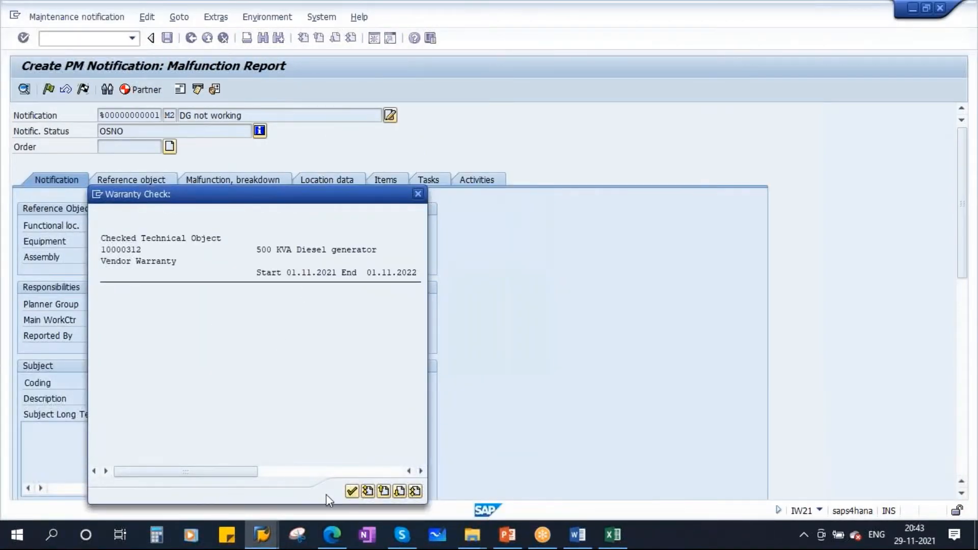
pyautogui.click(352, 491)
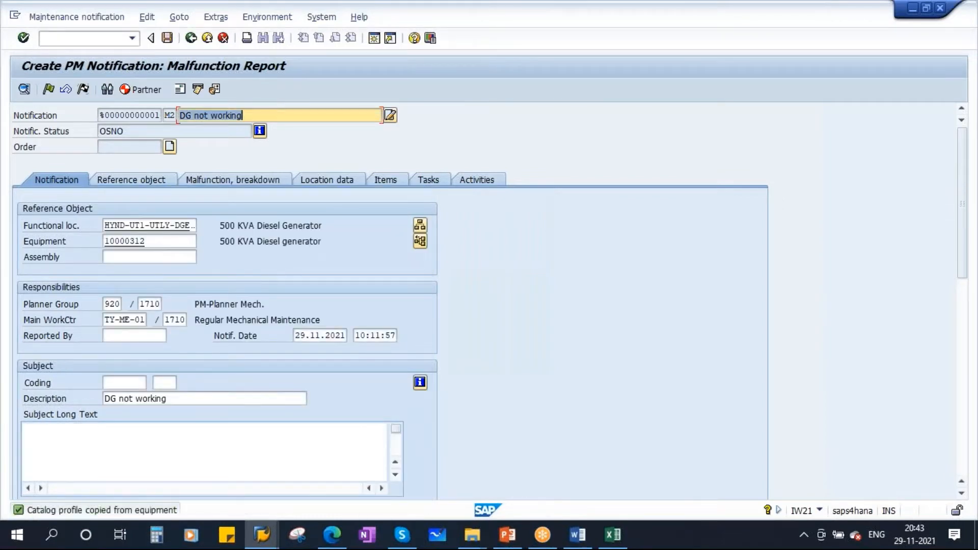
pyautogui.doubleClick(152, 243)
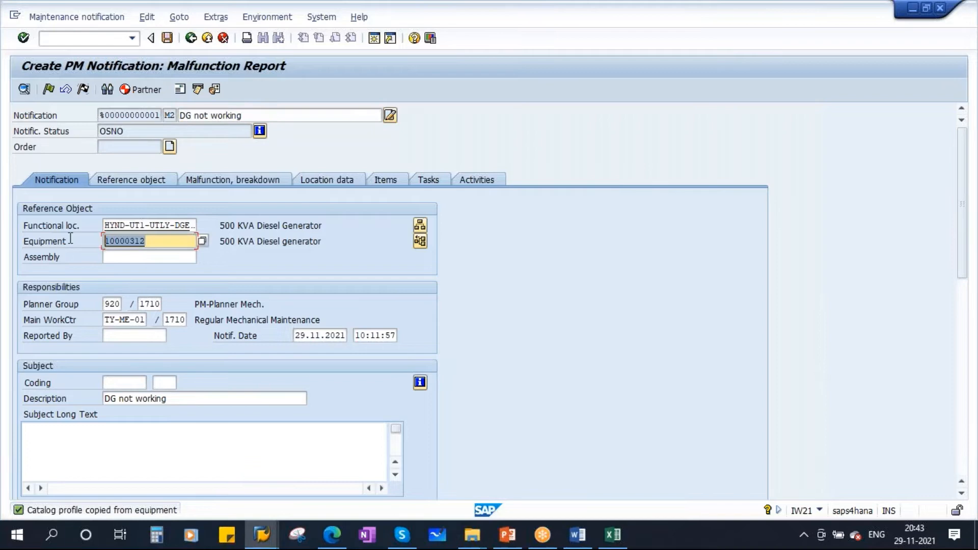
pyautogui.click(165, 225)
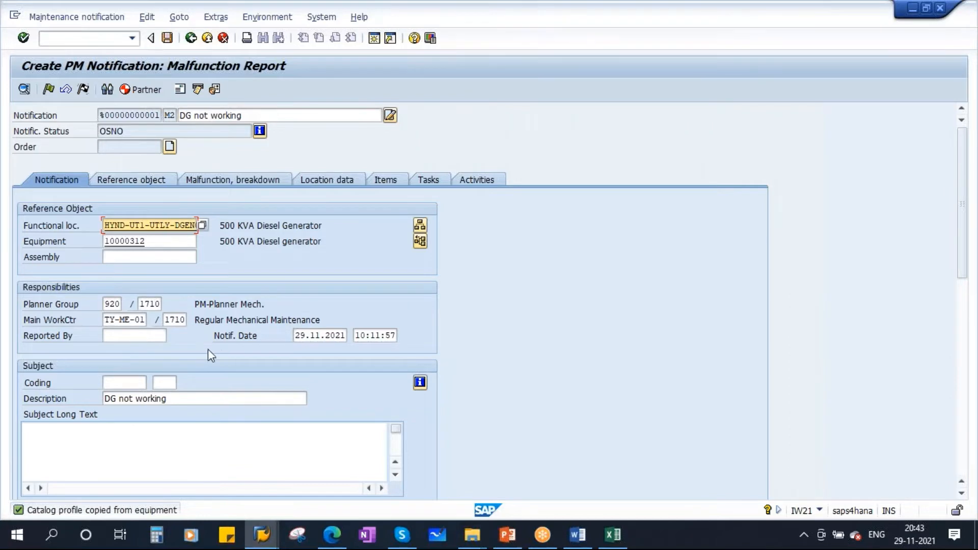
# Step: Fill in the Reported By field of the malfunction report with the previously used user ID
pyautogui.moveTo(962, 264); pyautogui.dragTo(963, 297)
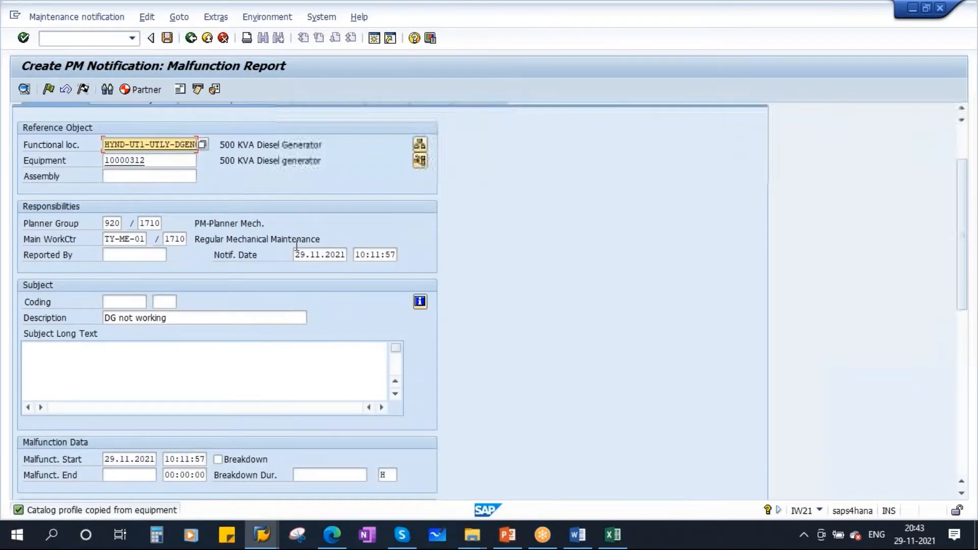
pyautogui.click(121, 256)
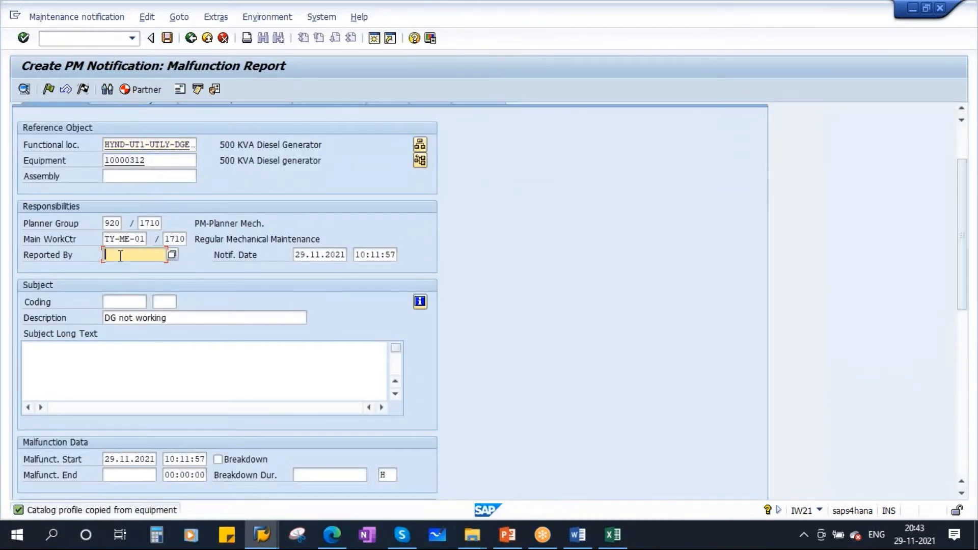
pyautogui.click(121, 256)
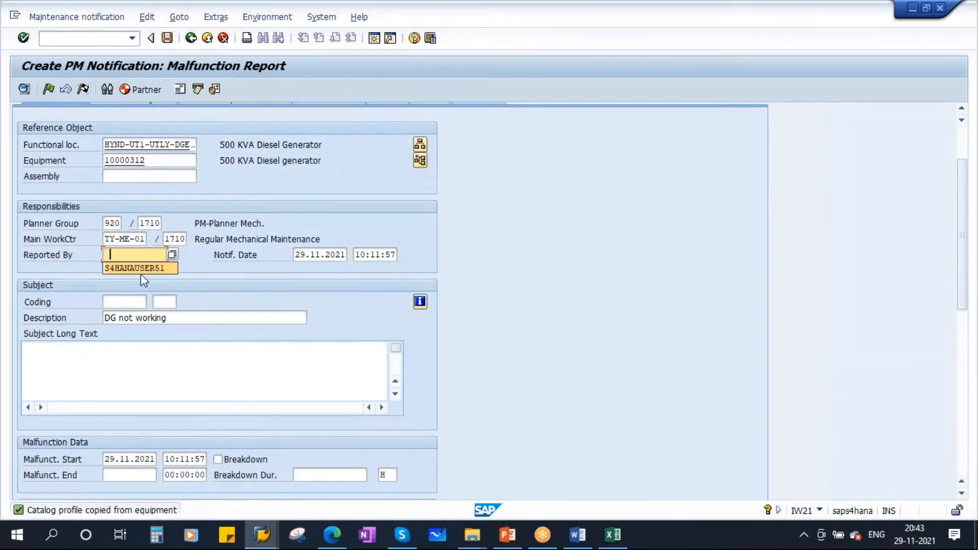
pyautogui.click(135, 268)
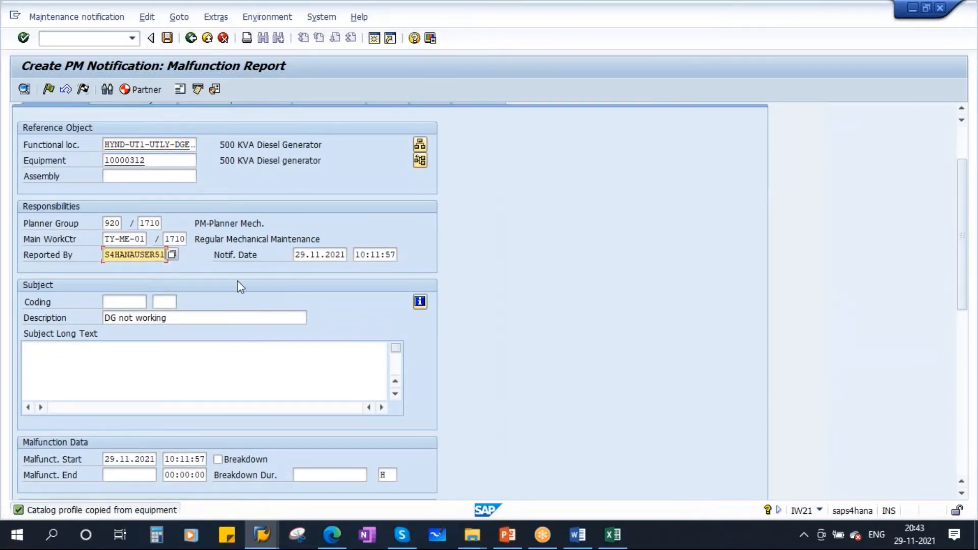
pyautogui.press('Return')
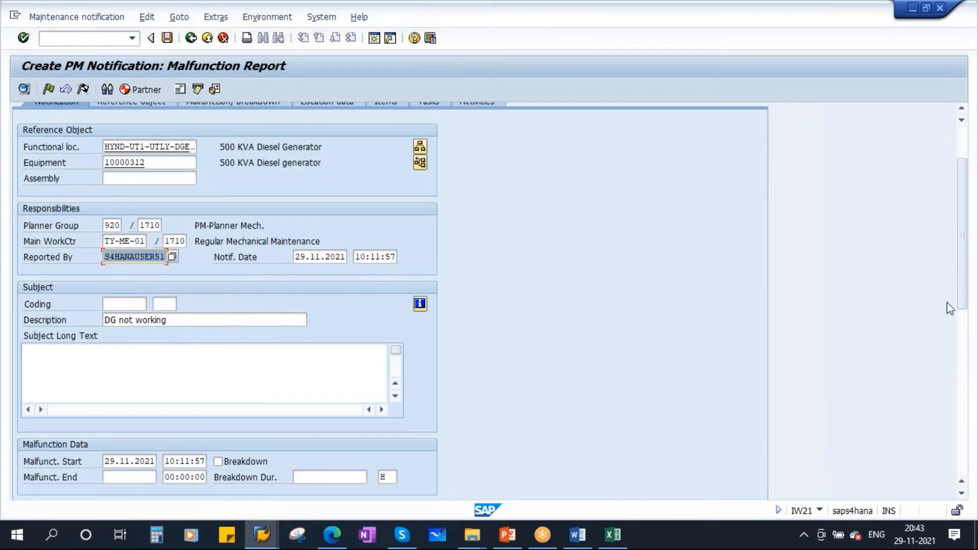
pyautogui.scroll(-3, 969, 306)
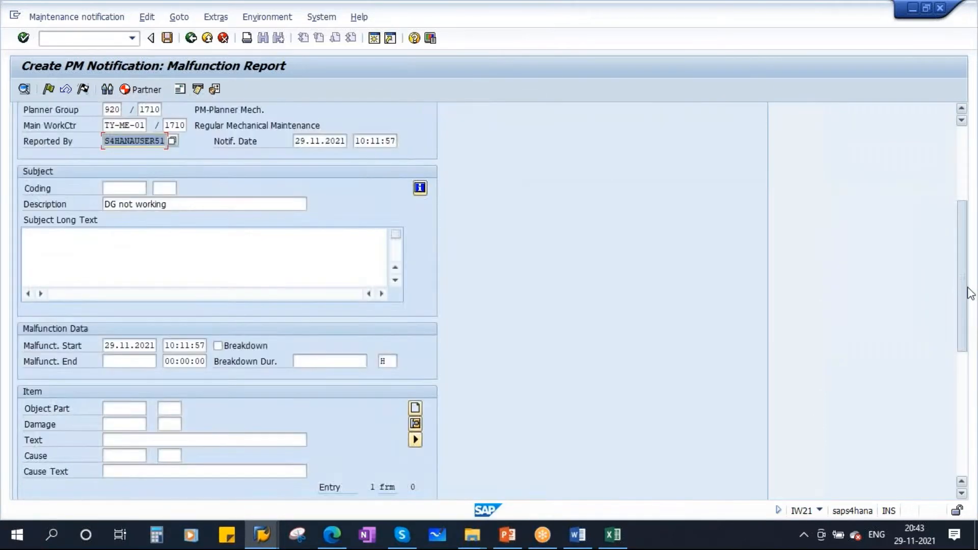
pyautogui.scroll(5, 971, 293)
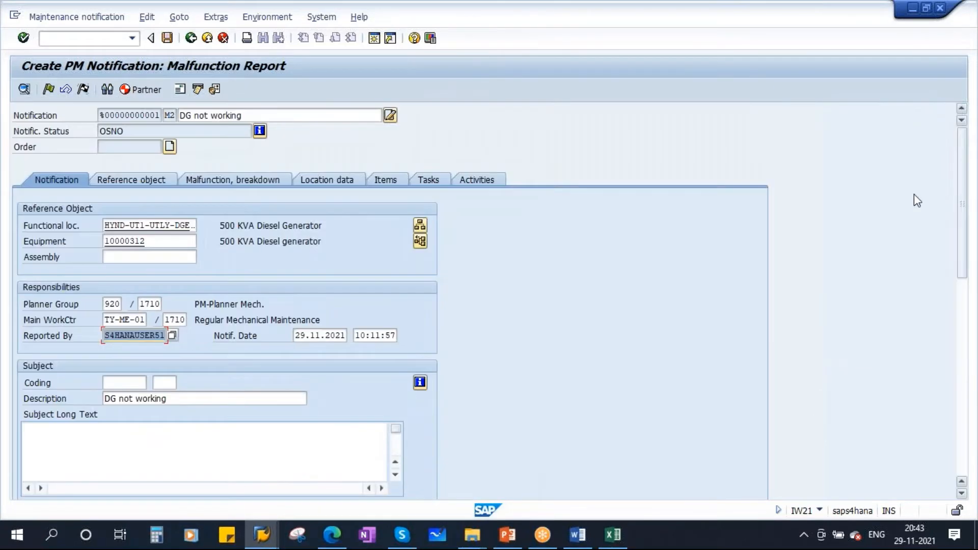
# Step: Set the notification's priority to 2-High and accept new required start and end dates based on it
pyautogui.click(142, 181)
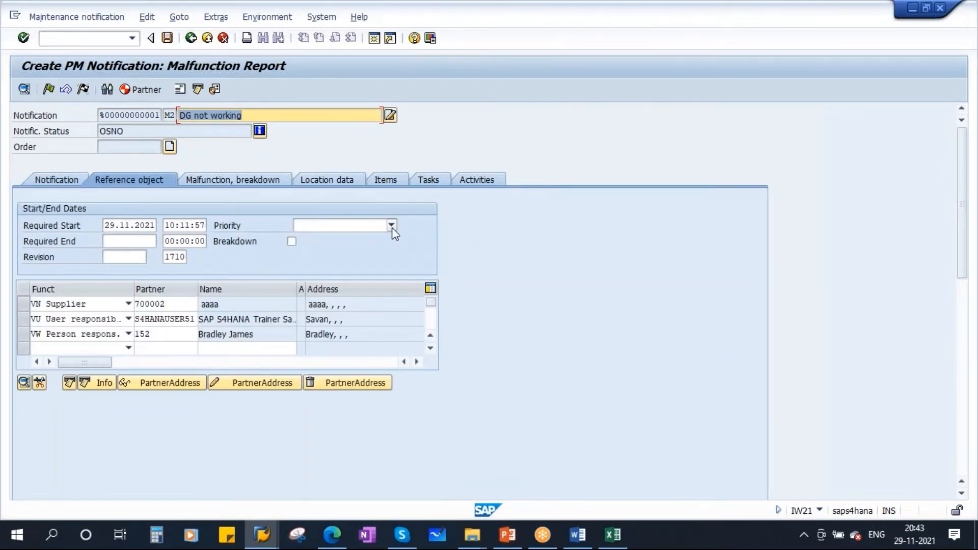
pyautogui.click(391, 226)
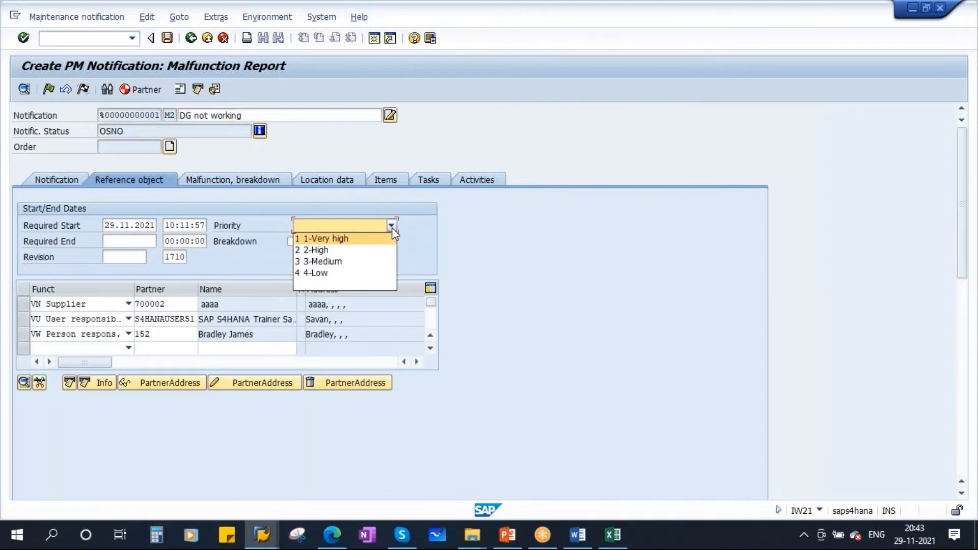
pyautogui.click(326, 252)
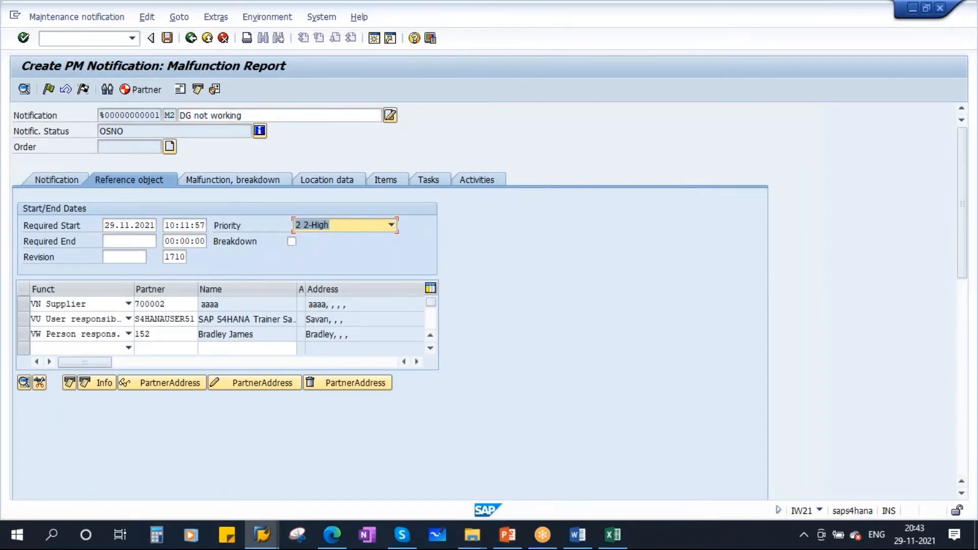
pyautogui.press('Return')
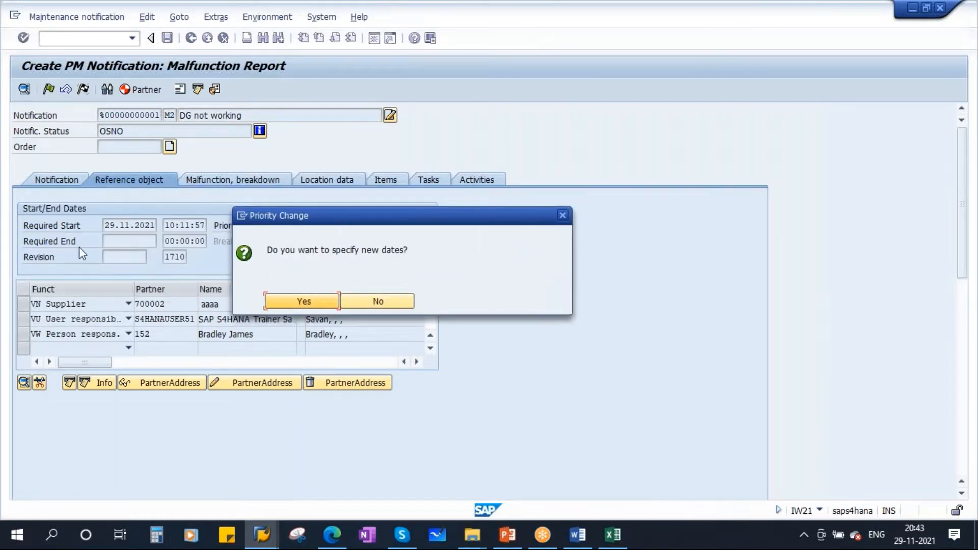
pyautogui.click(304, 301)
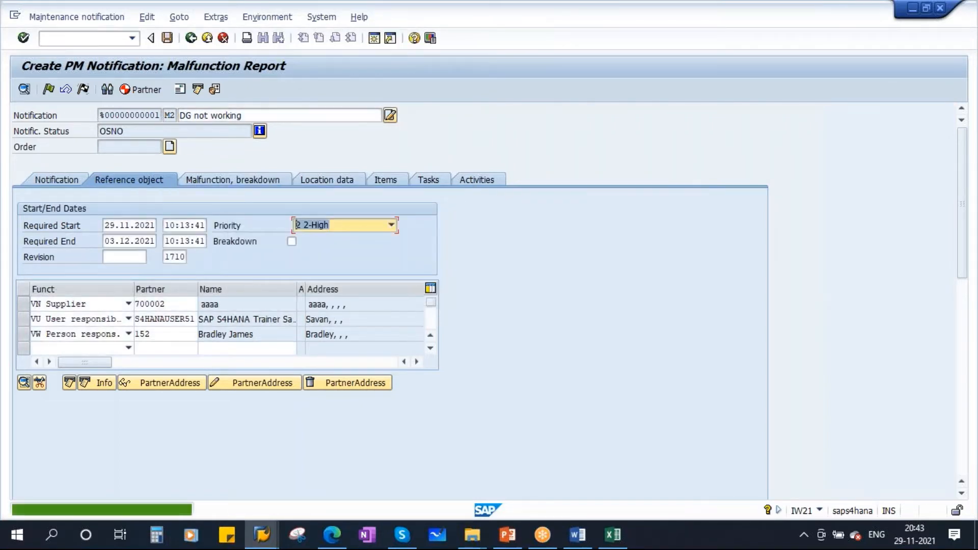
pyautogui.doubleClick(108, 246)
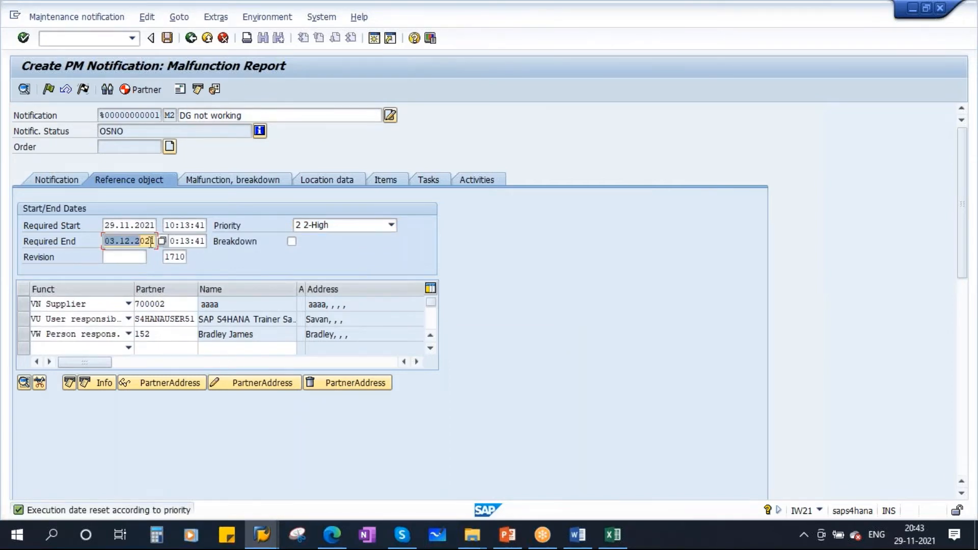
# Step: Flag the malfunction as a breakdown and review the required start and end dates
pyautogui.click(291, 242)
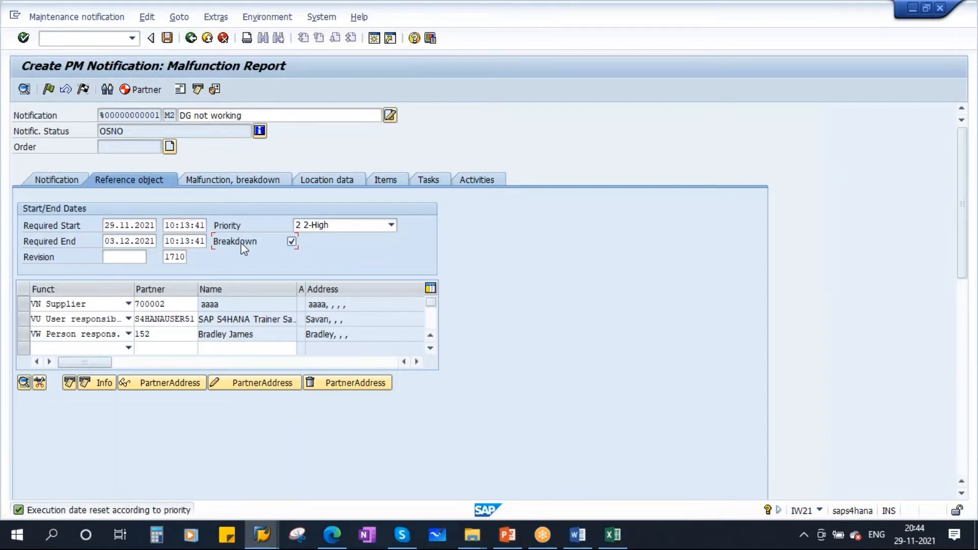
pyautogui.doubleClick(110, 227)
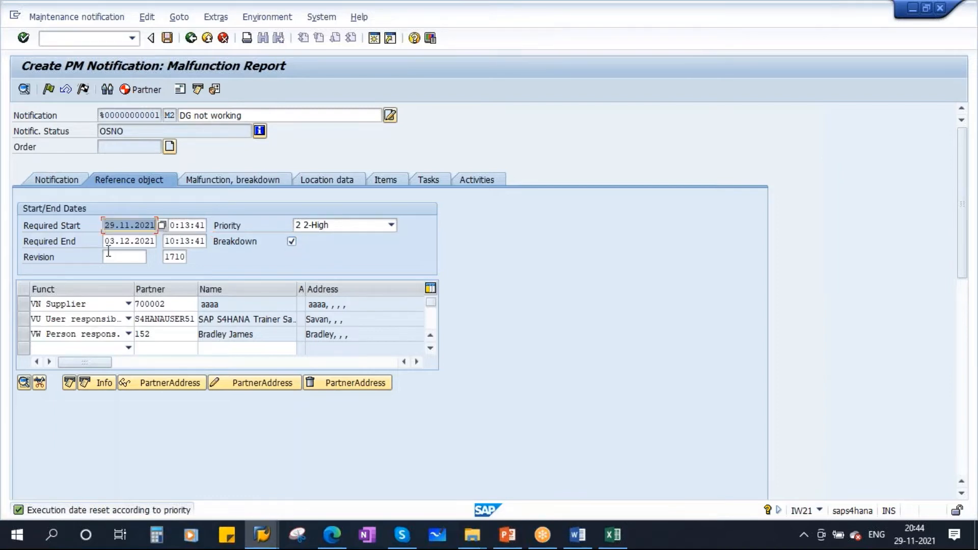
pyautogui.doubleClick(109, 242)
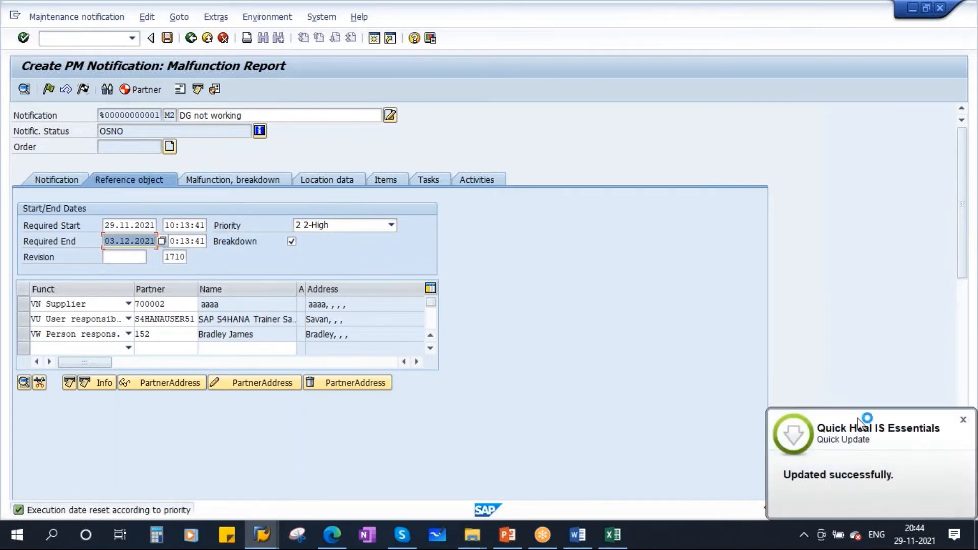
pyautogui.click(965, 422)
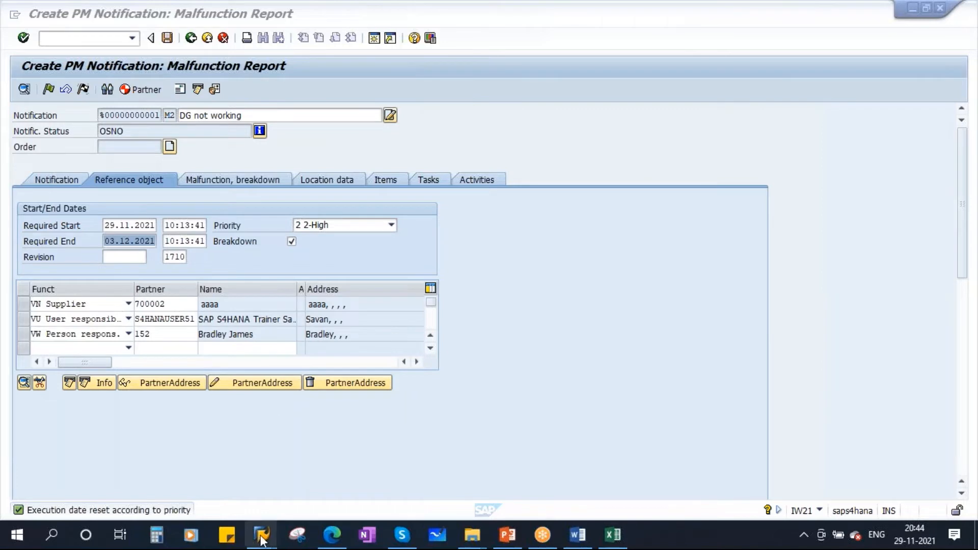
pyautogui.moveTo(262, 539)
pyautogui.click(449, 472)
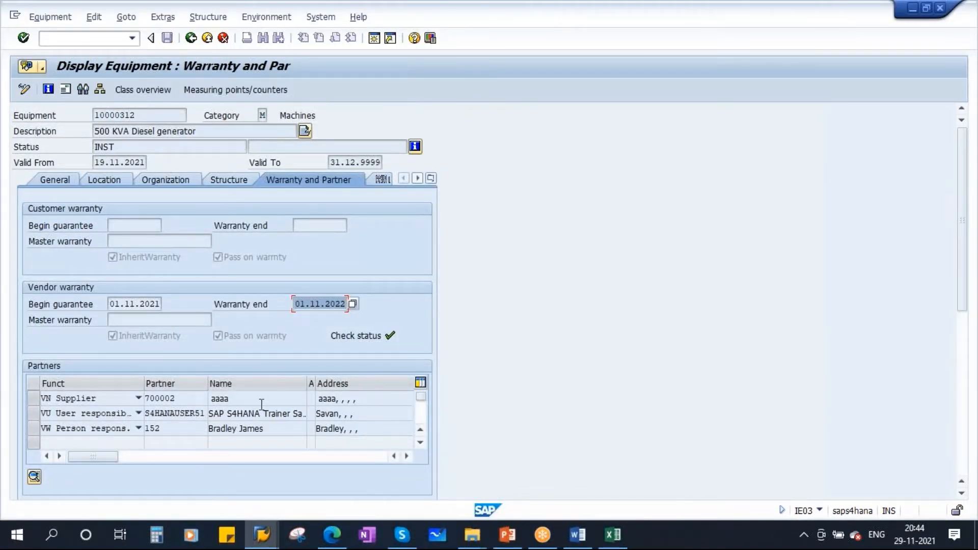
pyautogui.hotkey('alt', 'Tab')
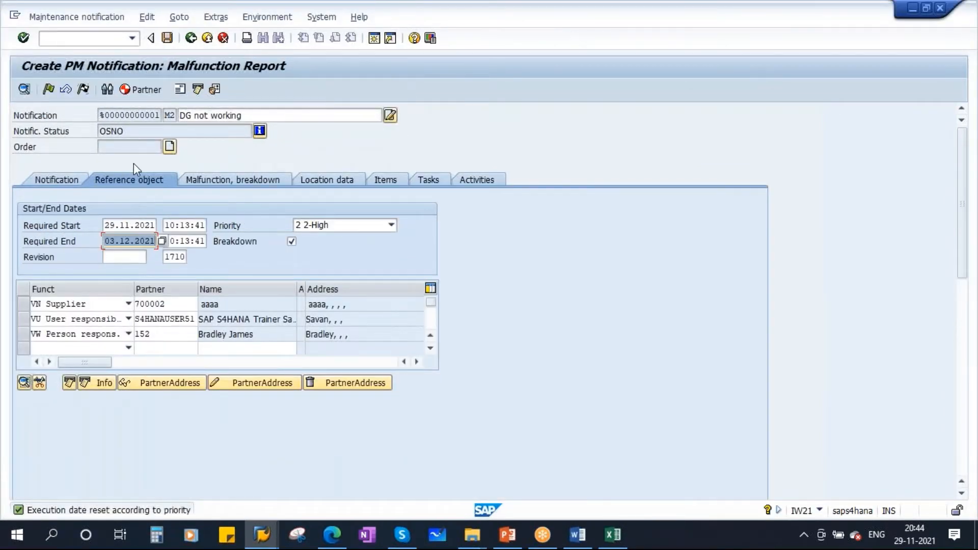
# Step: Check the notification status, accept the malfunction start of 29.11.2021 at 10:11:57 and save the malfunction report
pyautogui.doubleClick(127, 131)
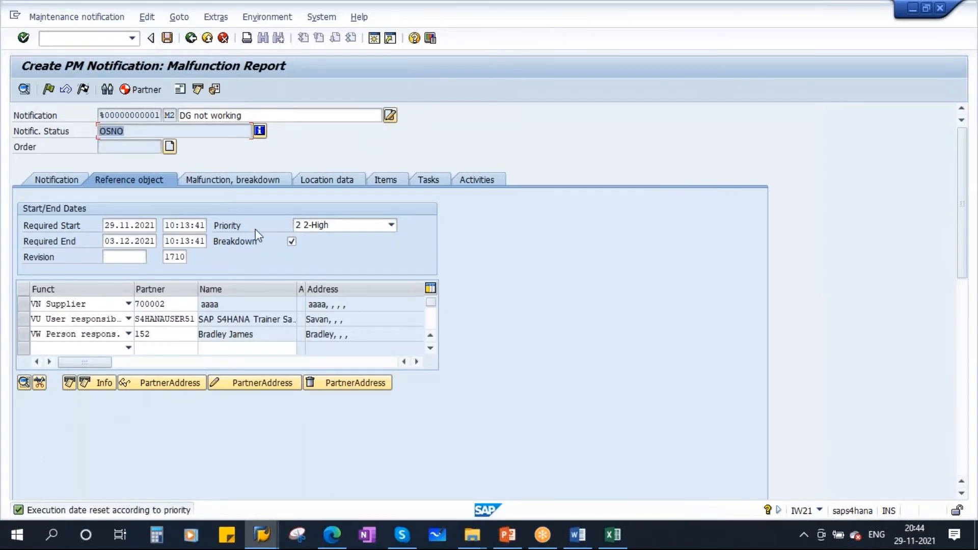
pyautogui.click(51, 180)
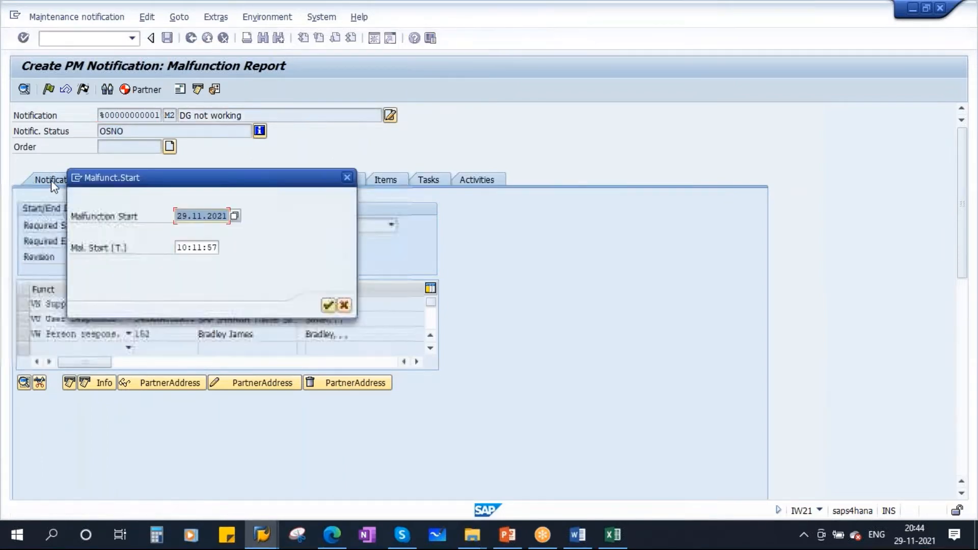
pyautogui.click(328, 306)
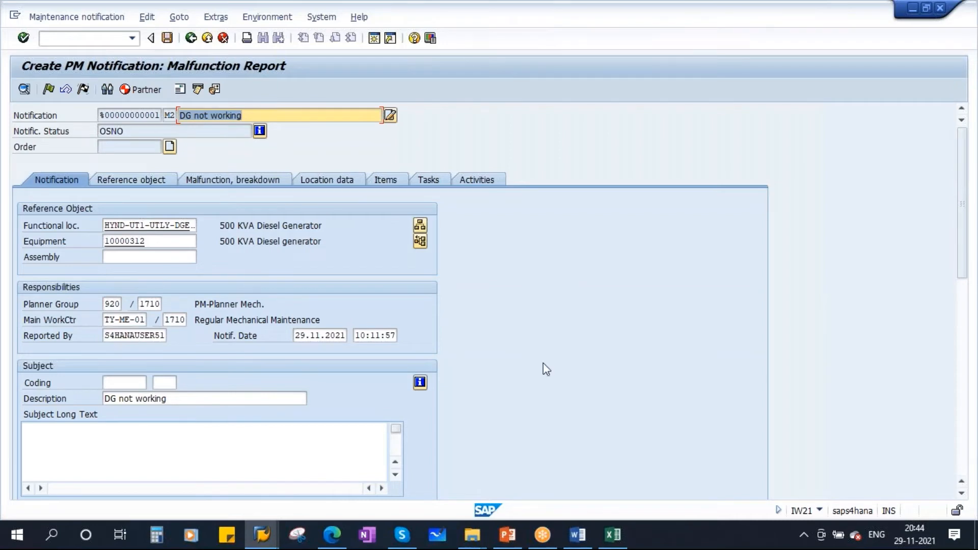
pyautogui.moveTo(964, 246); pyautogui.dragTo(967, 204)
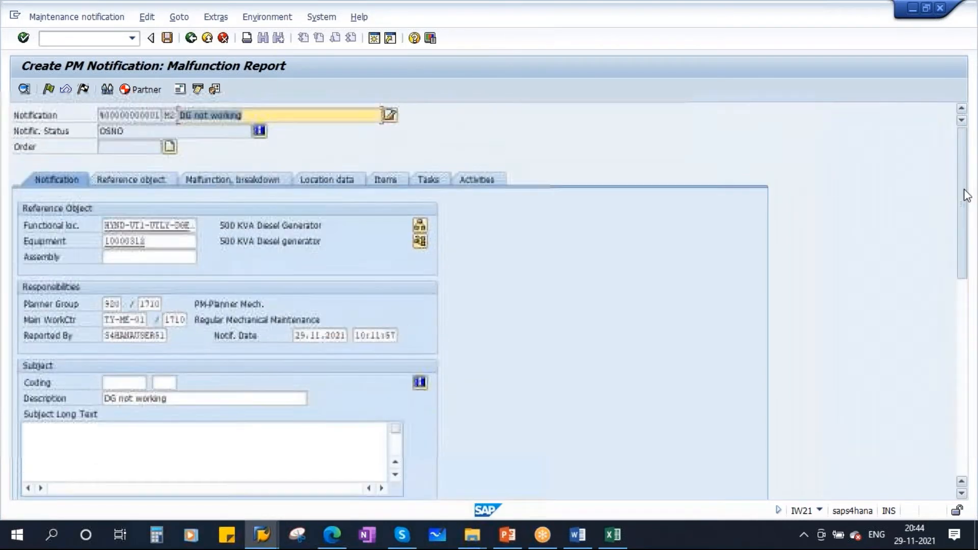
pyautogui.click(167, 39)
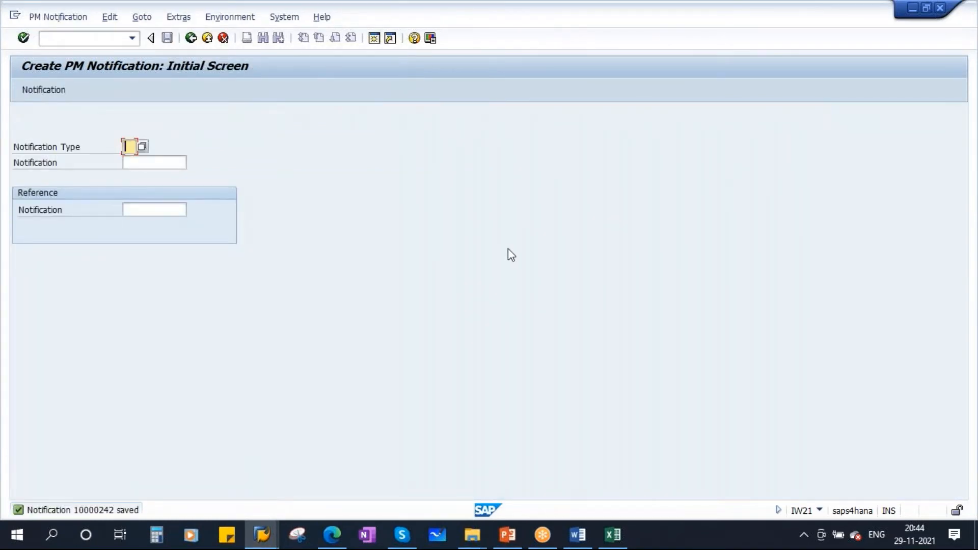
# Step: Switch to the PowerPoint presentation and review the Breakdown Maintenance Process Flow slide
pyautogui.click(507, 535)
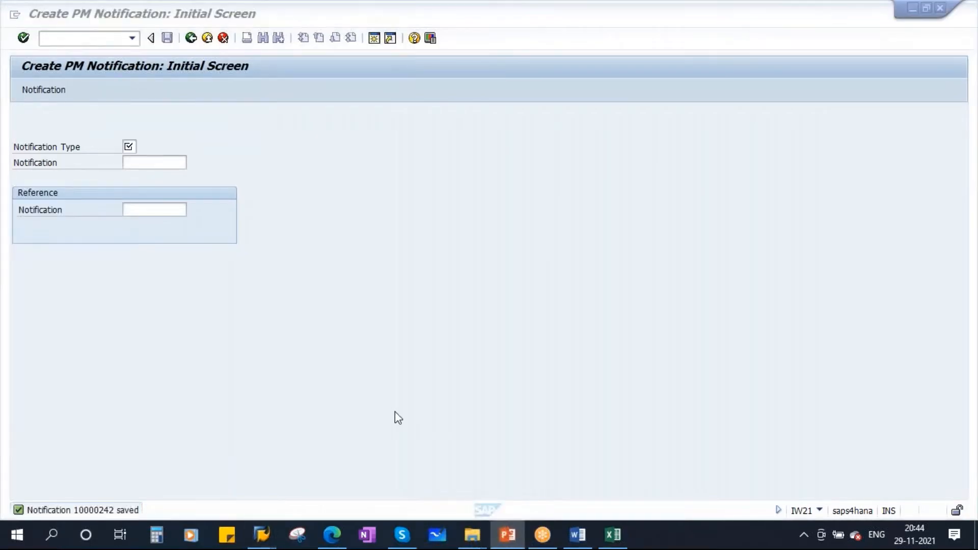
pyautogui.scroll(3, 102, 351)
pyautogui.click(87, 357)
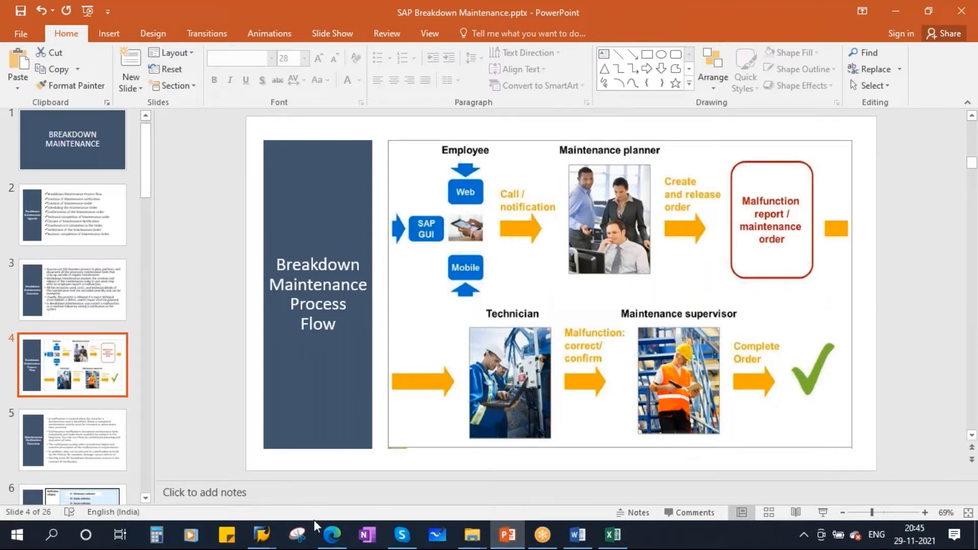
# Step: Return to SAP, close the equipment display session and open the newly saved notification for changing
pyautogui.click(260, 533)
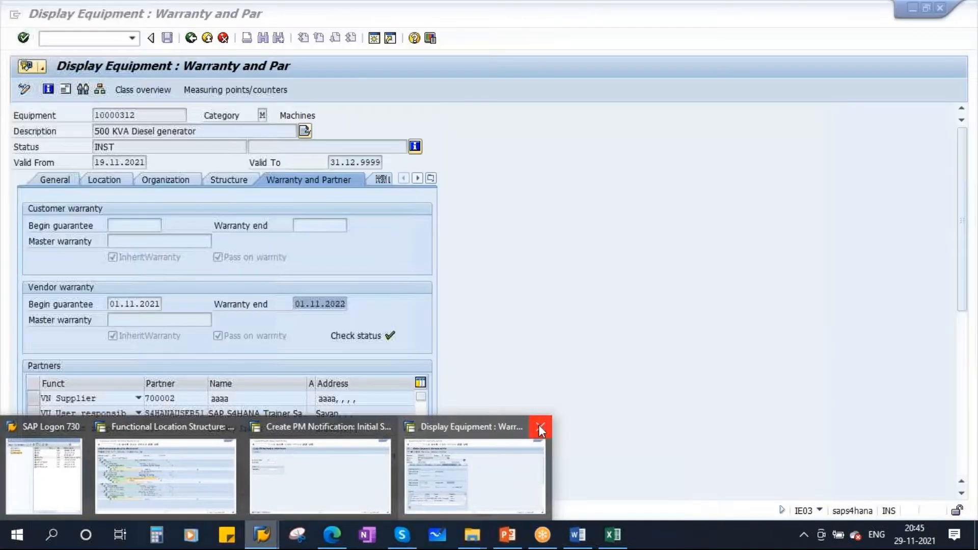
pyautogui.click(539, 426)
pyautogui.click(311, 466)
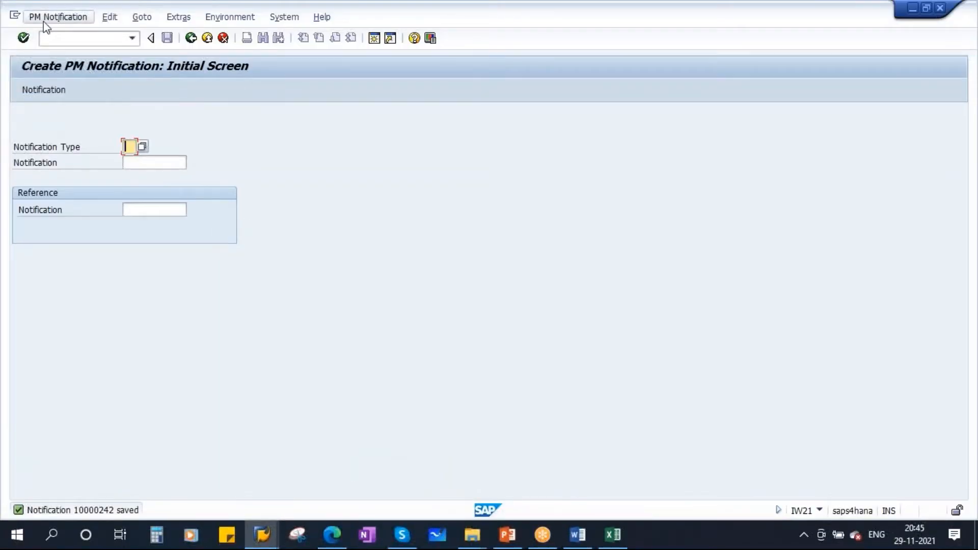
pyautogui.click(57, 17)
pyautogui.click(61, 66)
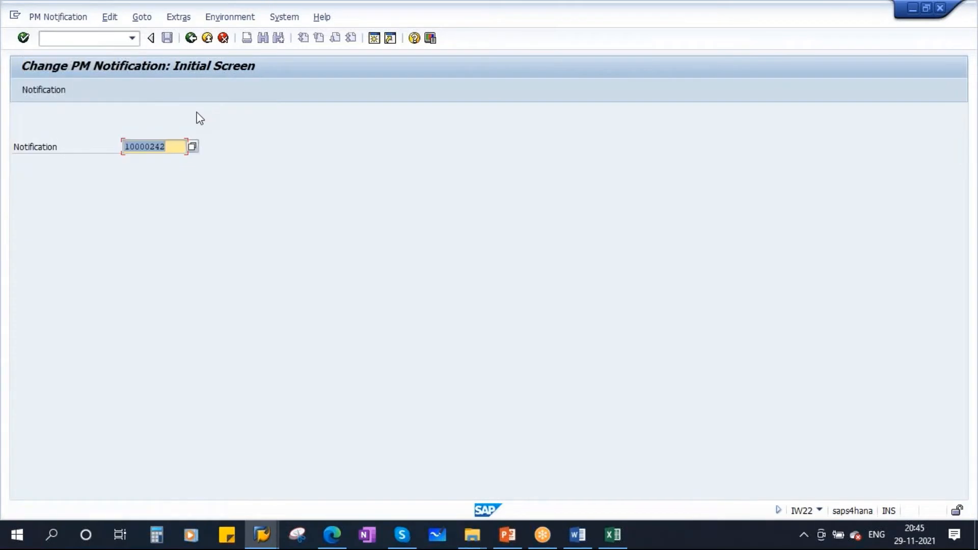
pyautogui.press('Return')
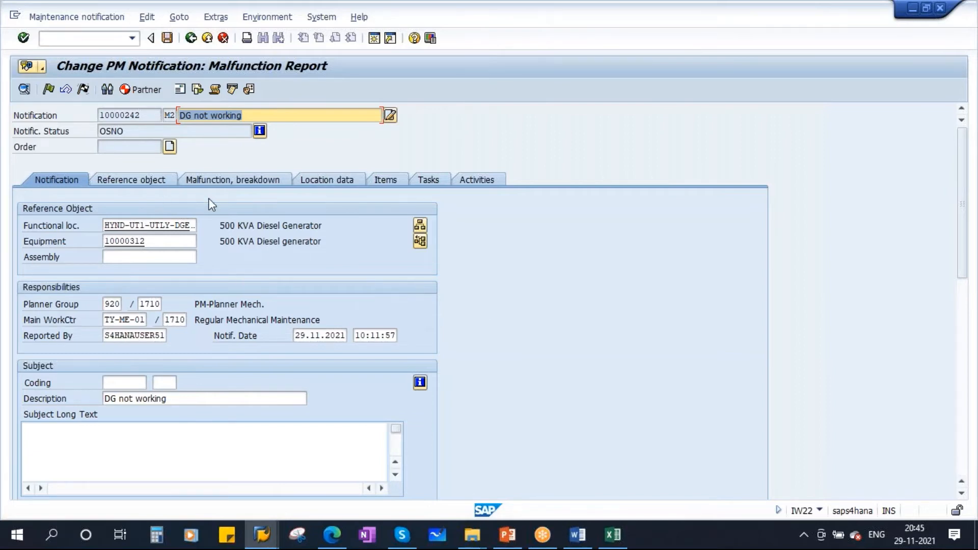
# Step: Put the notification in process, examine its system status description and return to the notification
pyautogui.click(47, 87)
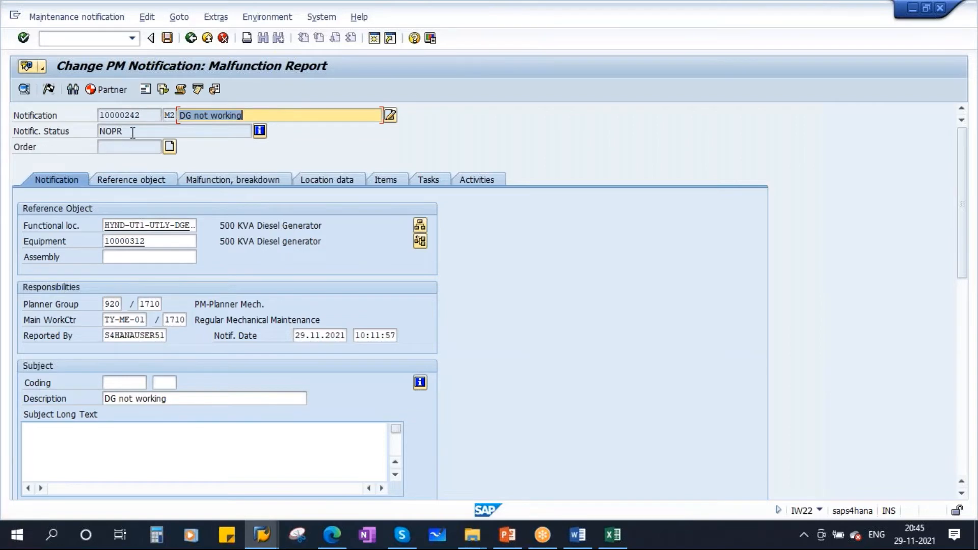
pyautogui.moveTo(123, 131); pyautogui.dragTo(62, 128)
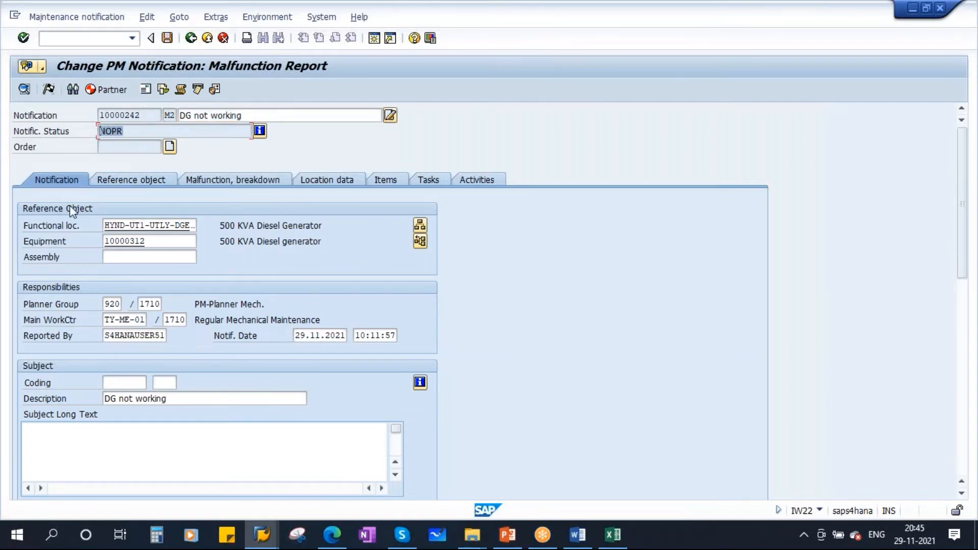
pyautogui.click(260, 131)
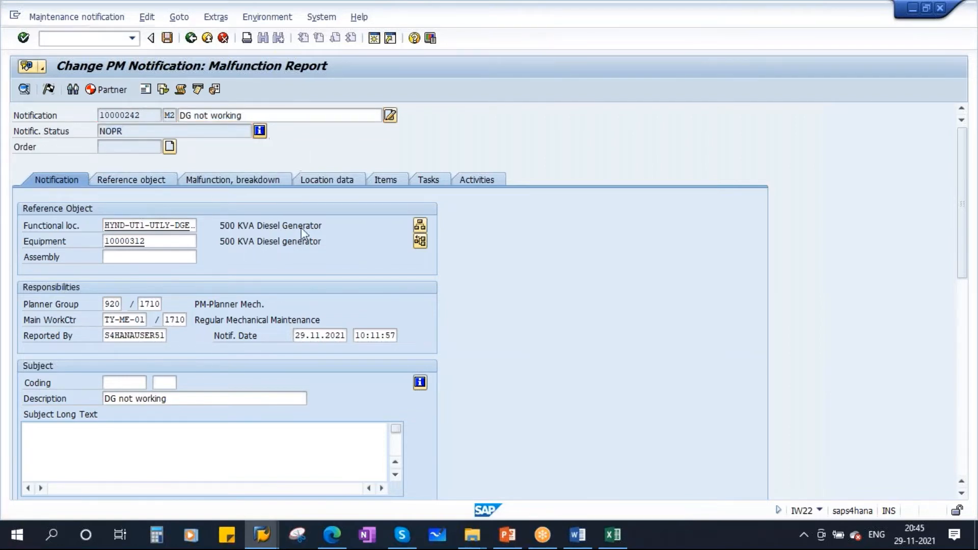
pyautogui.moveTo(158, 242); pyautogui.dragTo(59, 242)
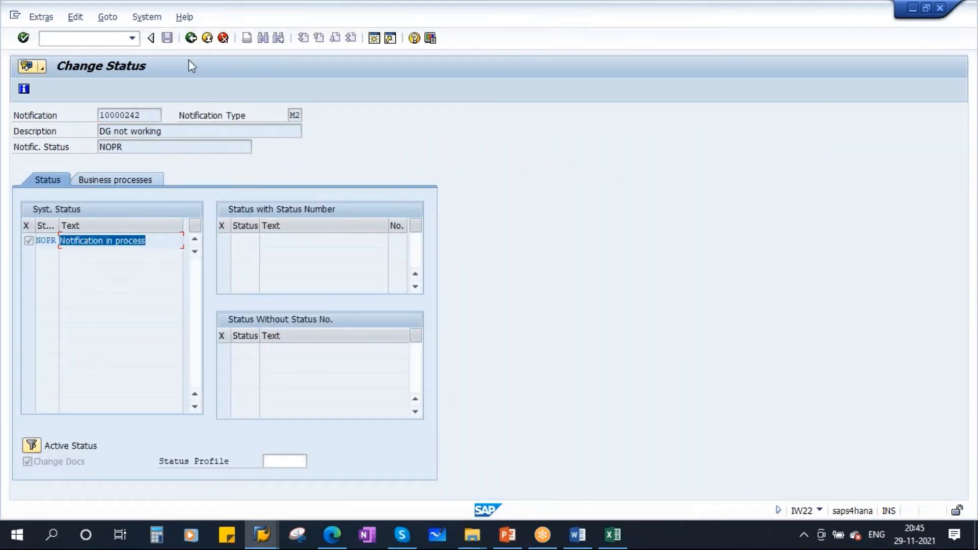
pyautogui.click(191, 38)
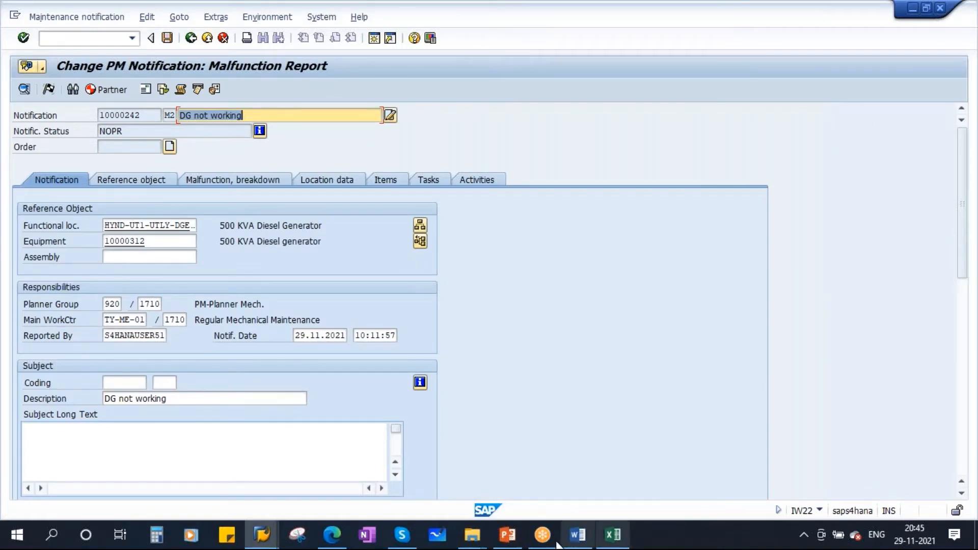
# Step: Switch to the PowerPoint presentation and review the Catalogs in Notification slide
pyautogui.click(508, 535)
pyautogui.scroll(-5, 106, 356)
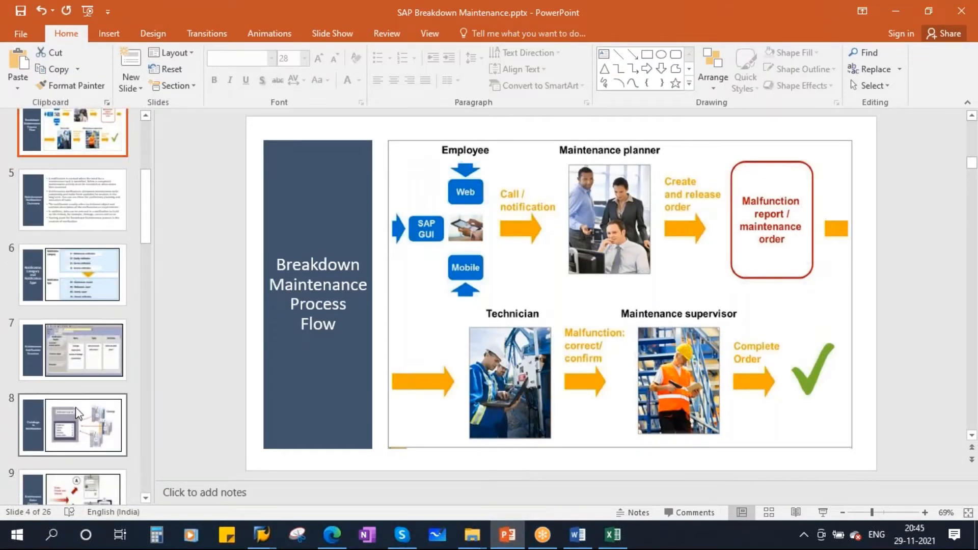
pyautogui.click(79, 431)
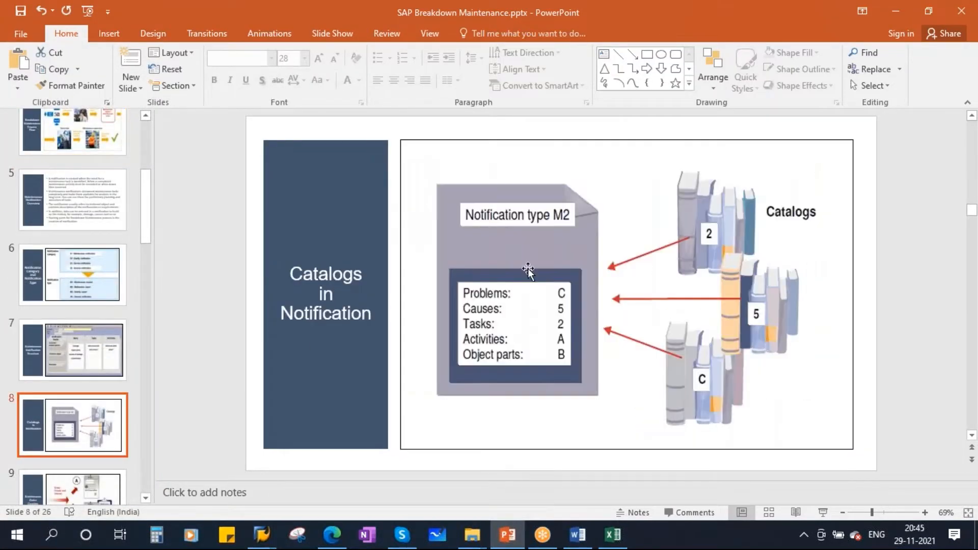
# Step: Return to the SAP notification and assign object part DIGEN 0010 Engine to its first item
pyautogui.click(261, 534)
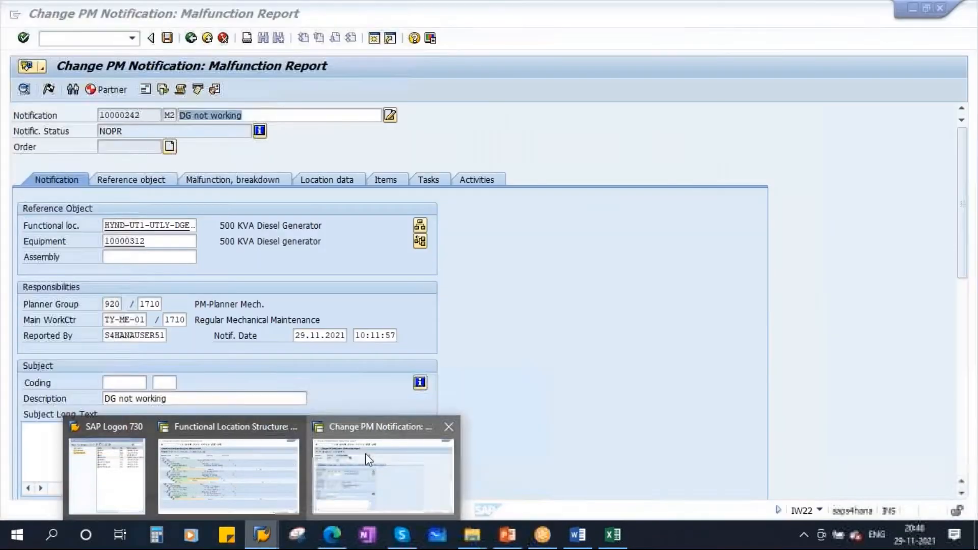
pyautogui.click(365, 453)
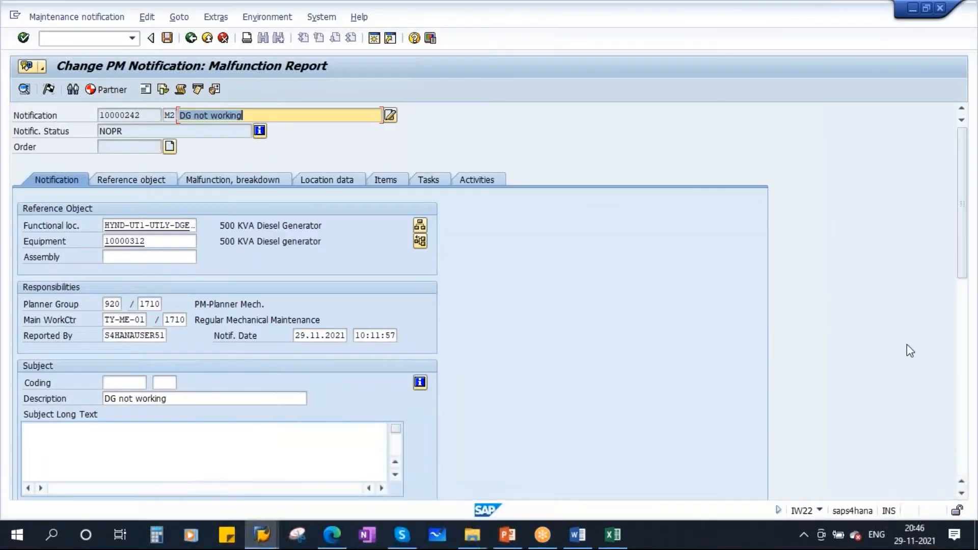
pyautogui.moveTo(963, 252); pyautogui.dragTo(962, 390)
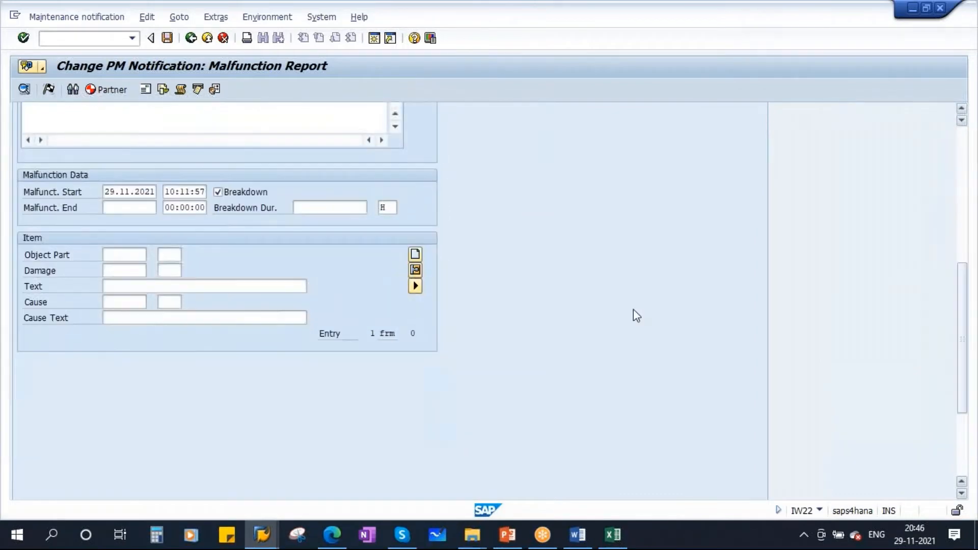
pyautogui.click(122, 255)
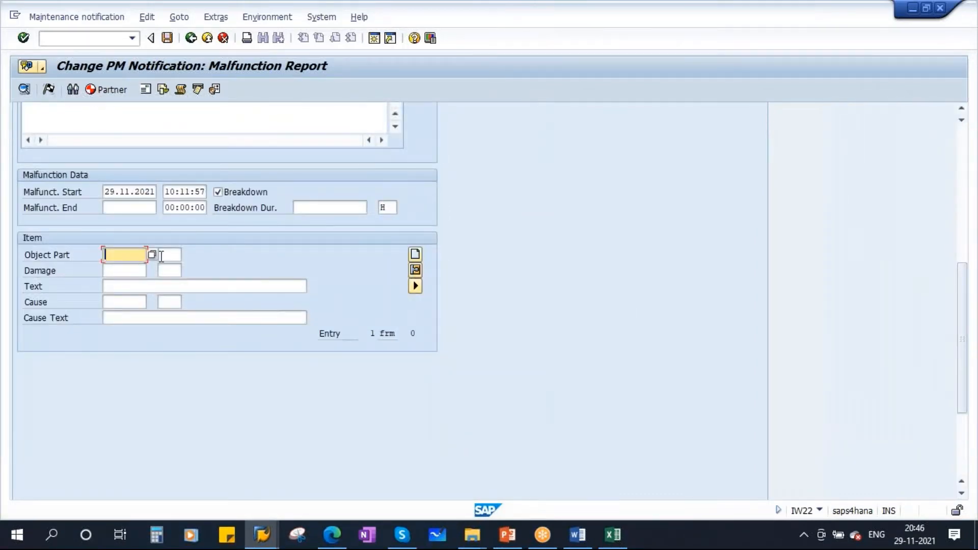
pyautogui.click(151, 255)
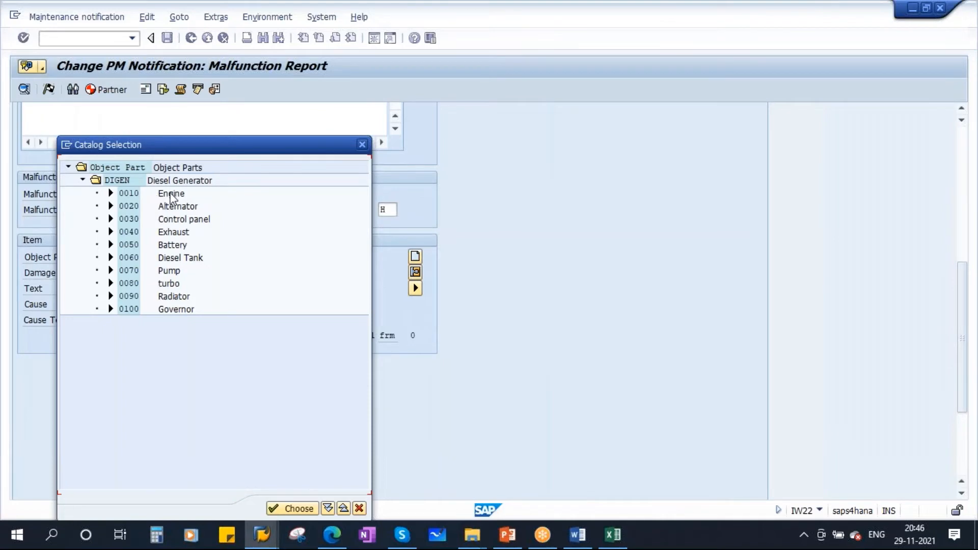
pyautogui.doubleClick(171, 194)
# Step: Set the first item's damage to DIGEN 0010 Bearing and its cause to DIGEN 0010 Overload
pyautogui.click(126, 272)
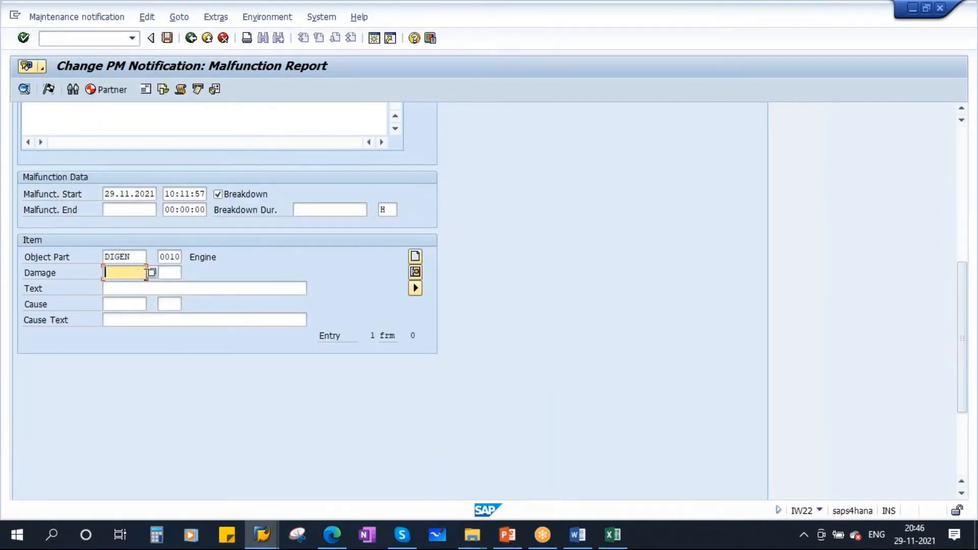
pyautogui.click(152, 273)
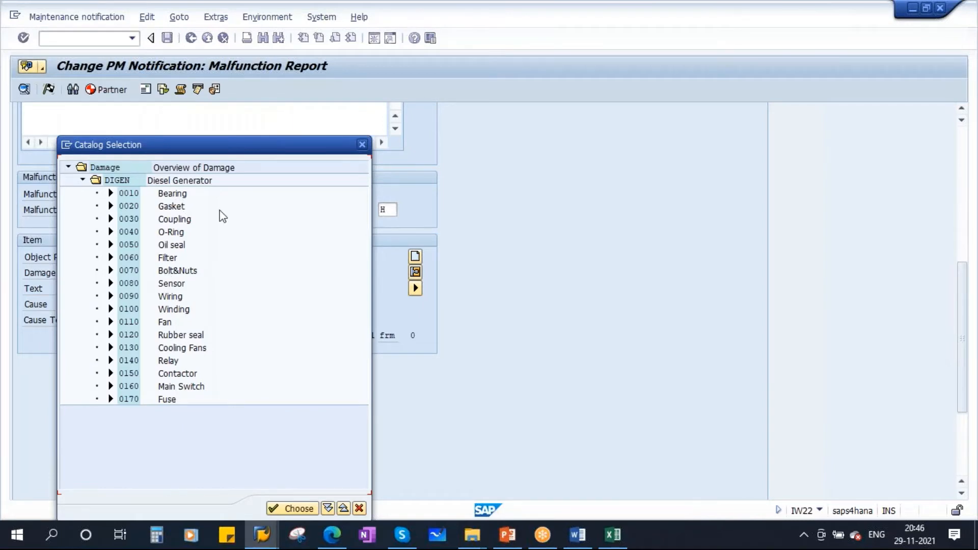
pyautogui.doubleClick(167, 195)
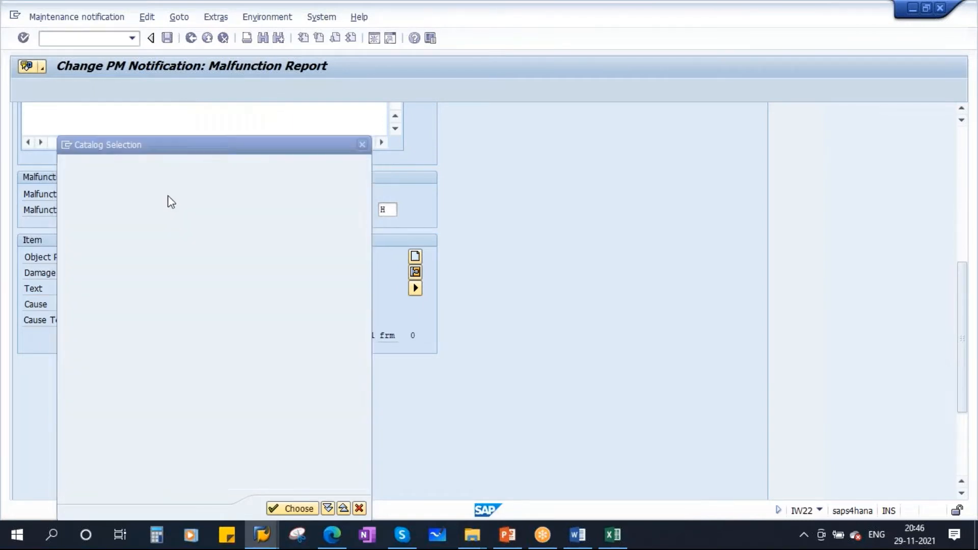
pyautogui.click(146, 304)
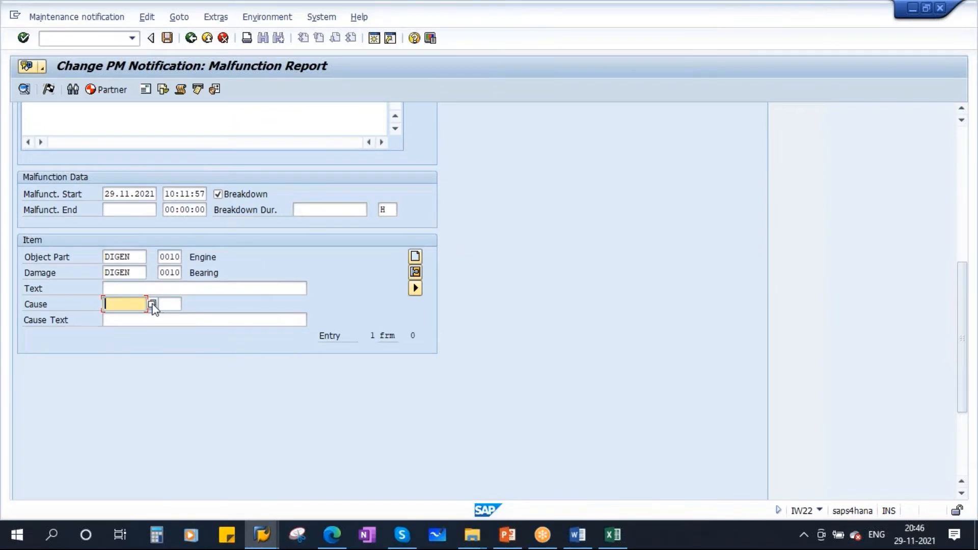
pyautogui.click(152, 304)
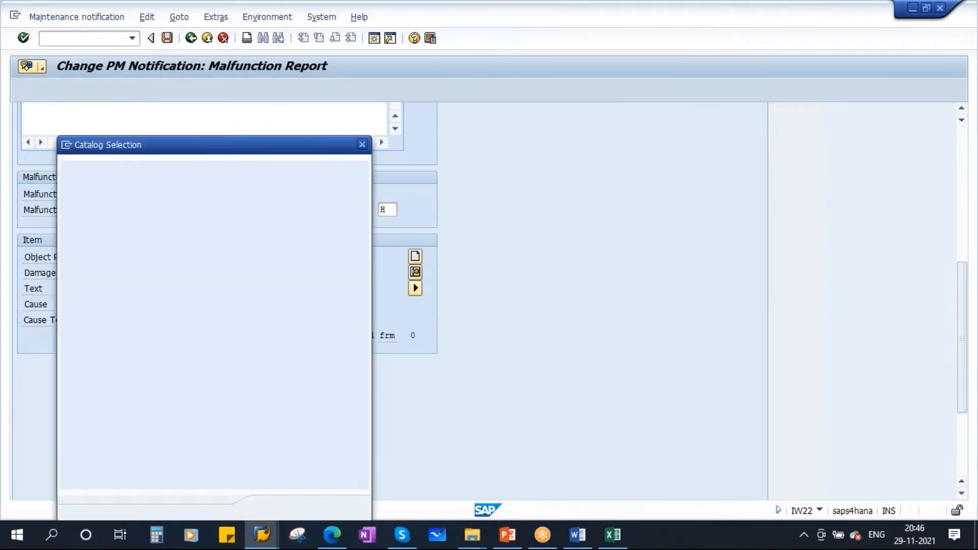
pyautogui.doubleClick(178, 199)
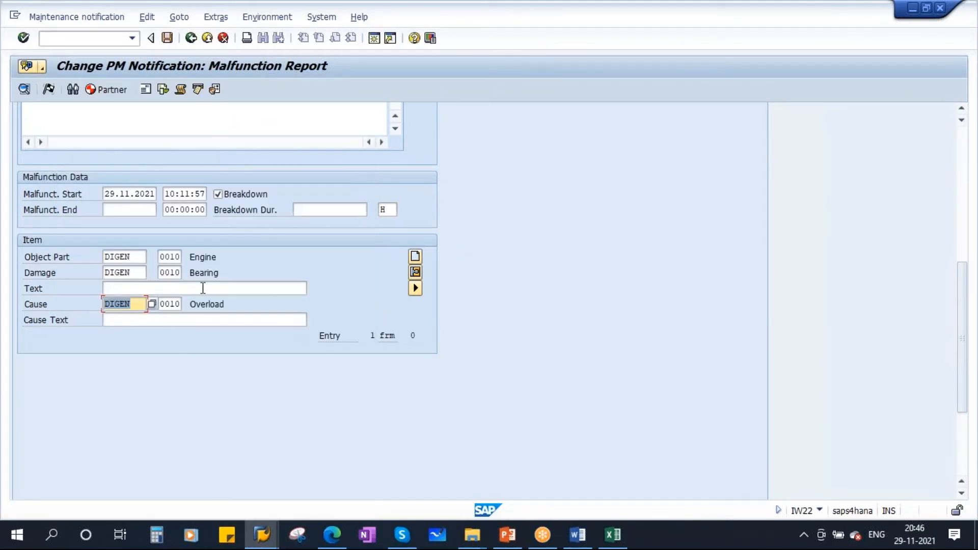
pyautogui.click(198, 260)
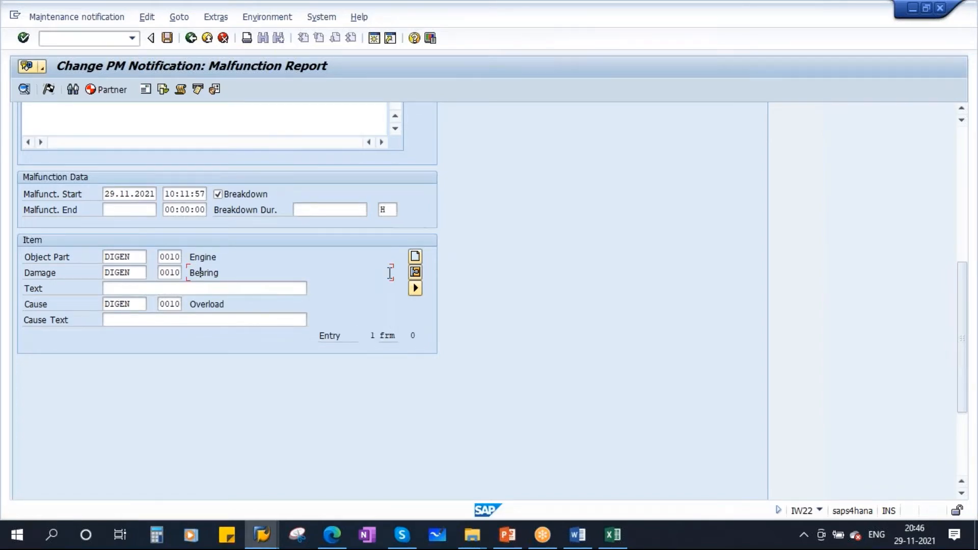
# Step: Add a second notification item with object part Engine, damage 0020 Gasket and cause 0010 Overload from the DIGEN catalog
pyautogui.click(415, 256)
pyautogui.click(135, 259)
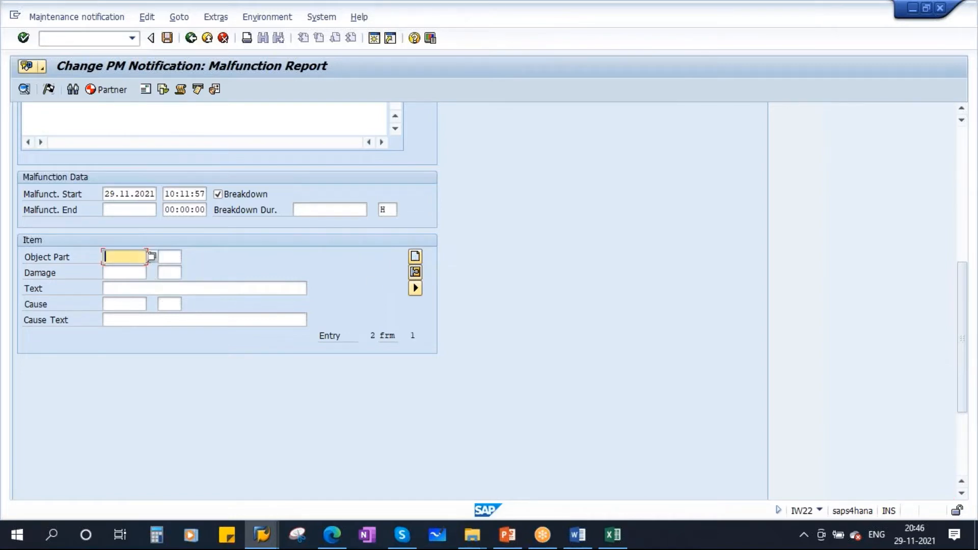
pyautogui.click(151, 258)
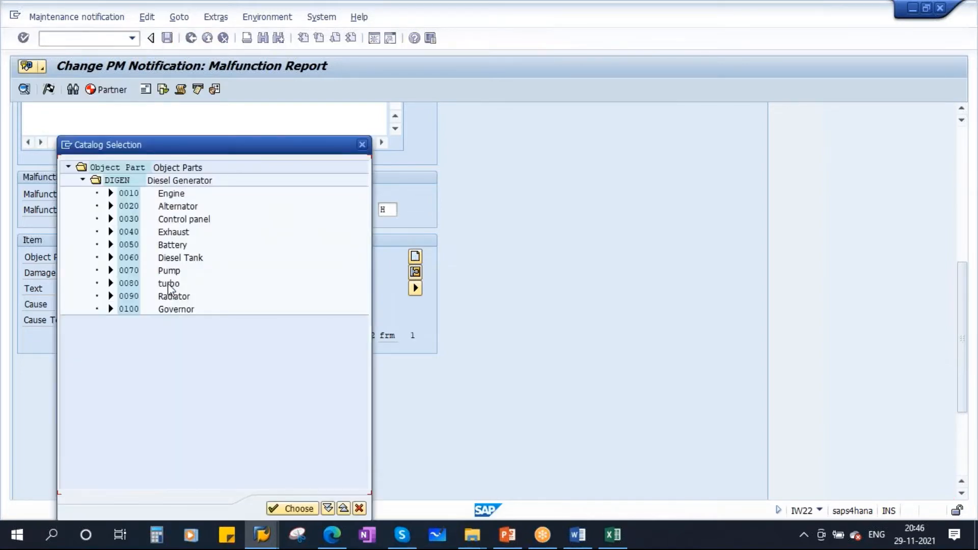
pyautogui.doubleClick(172, 194)
pyautogui.click(124, 271)
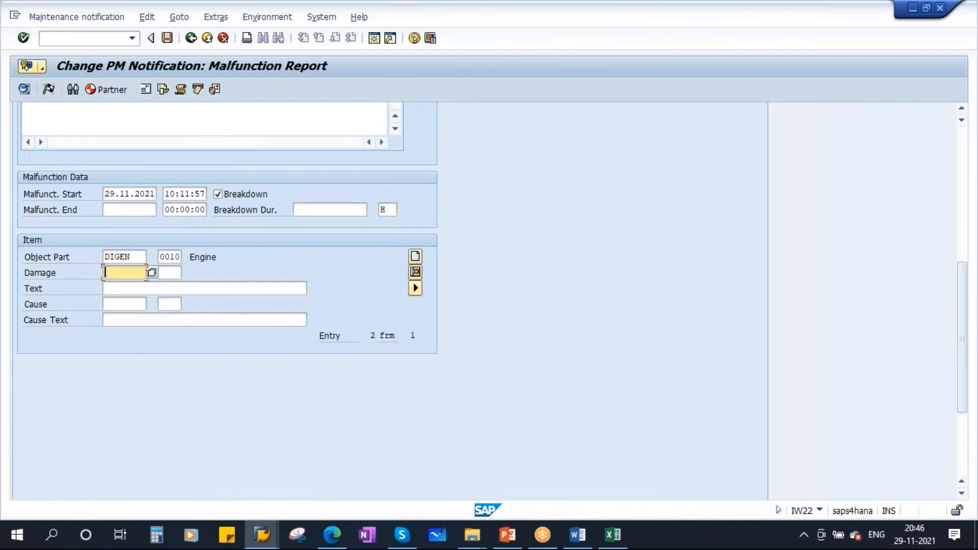
pyautogui.click(152, 272)
pyautogui.doubleClick(171, 206)
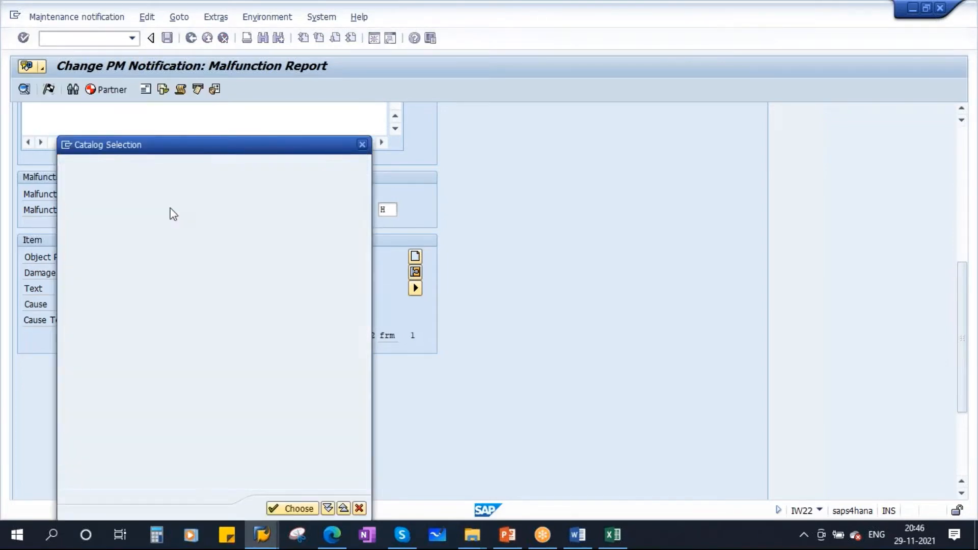
pyautogui.click(130, 304)
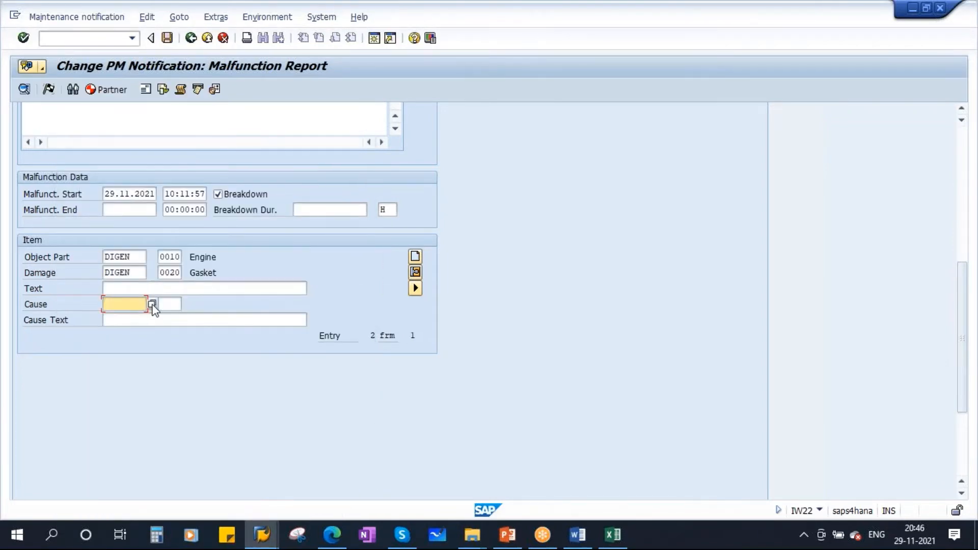
pyautogui.click(152, 305)
pyautogui.doubleClick(177, 196)
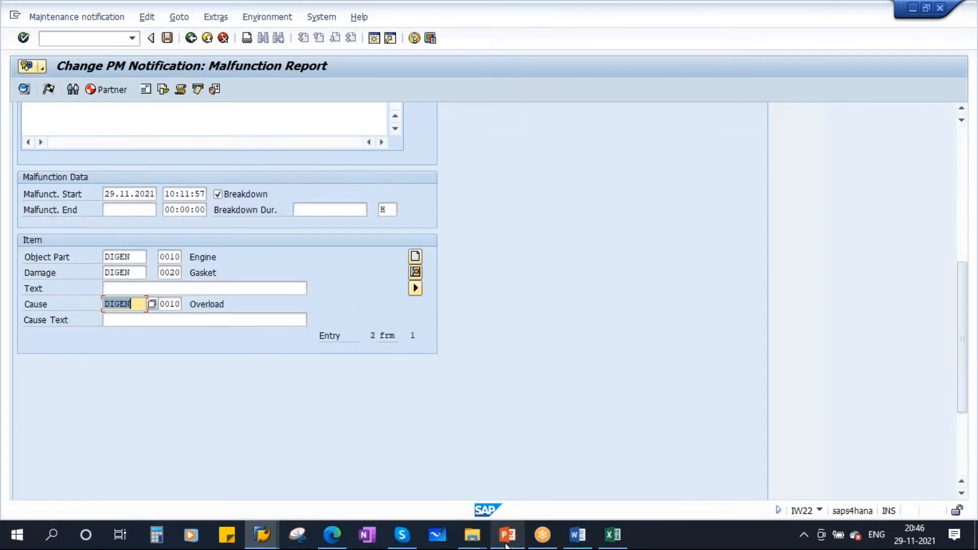
# Step: Check the Catalogs in Notification slide in PowerPoint again and return to the SAP notification
pyautogui.click(506, 544)
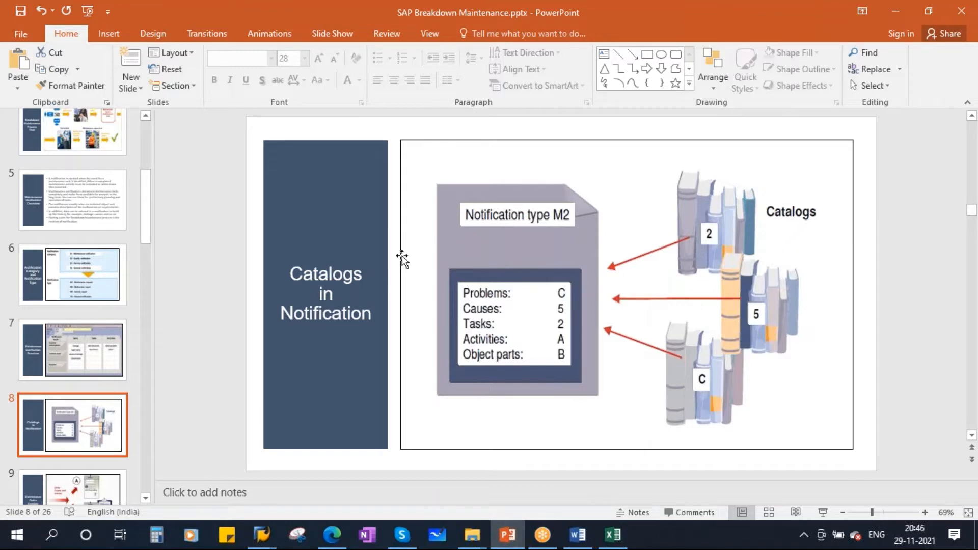
pyautogui.moveTo(262, 535)
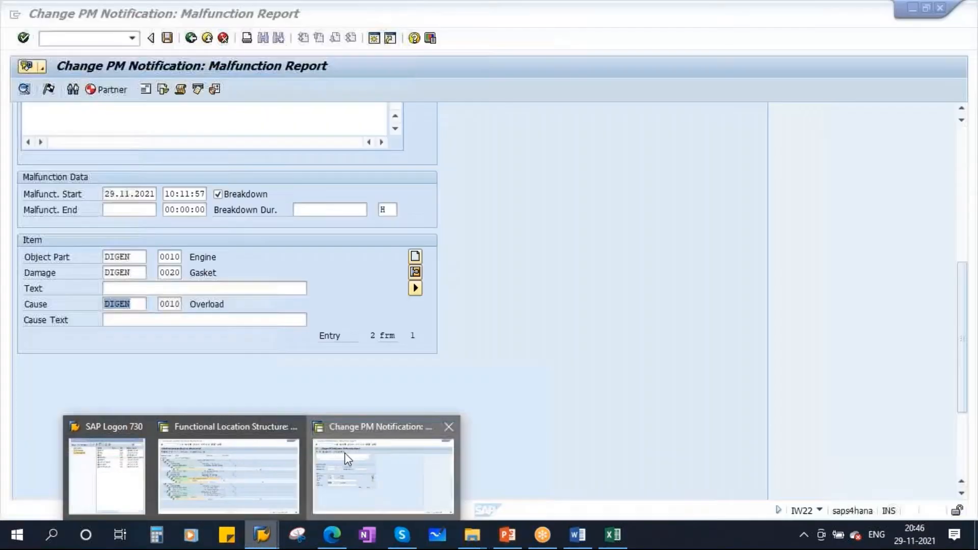
pyautogui.click(382, 463)
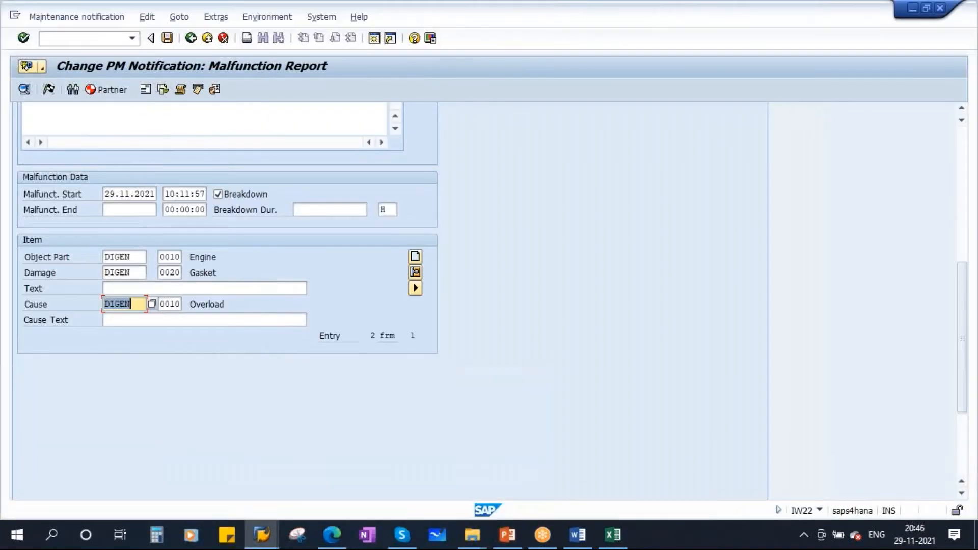
# Step: Add a third notification item with object part Engine, damage 0030 Coupling and cause 0010 Overload, and confirm the entries
pyautogui.click(415, 256)
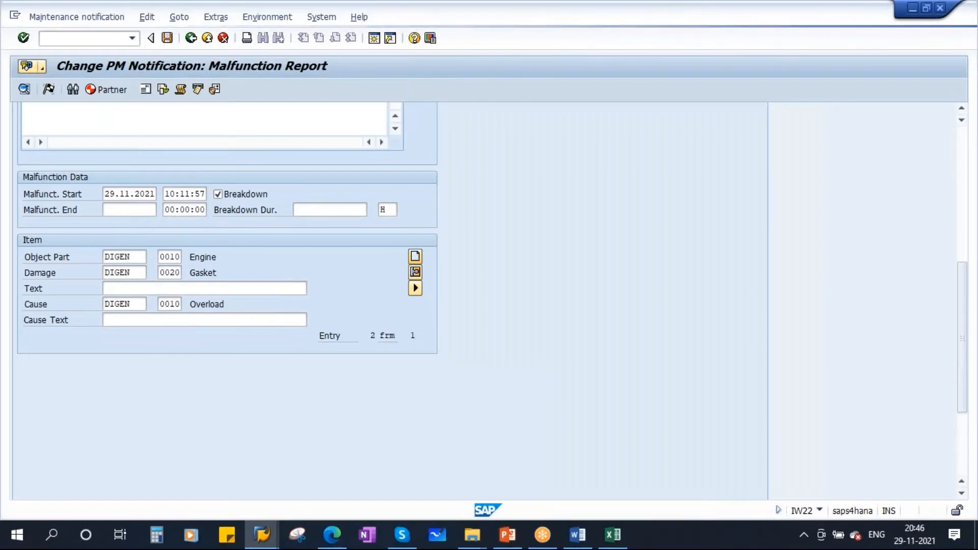
pyautogui.click(129, 261)
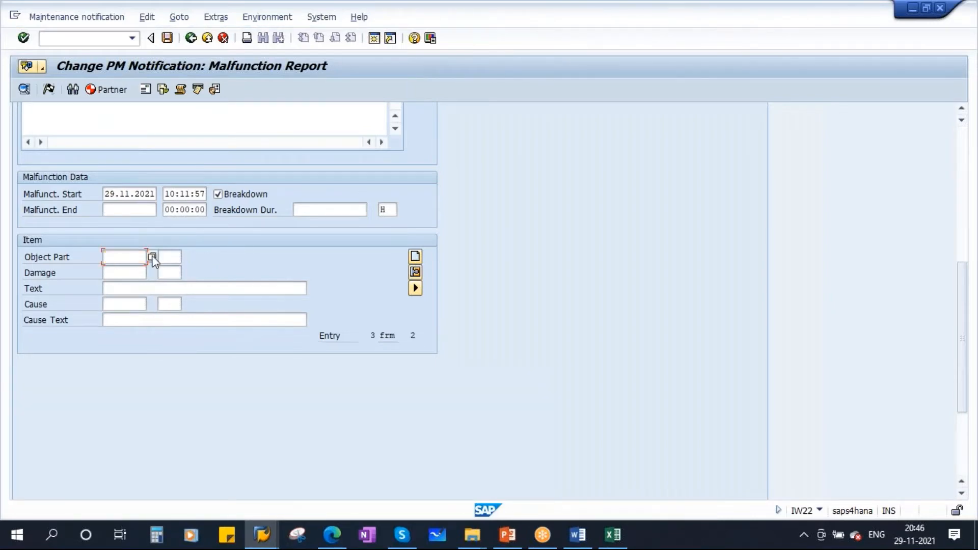
pyautogui.click(152, 256)
pyautogui.doubleClick(171, 193)
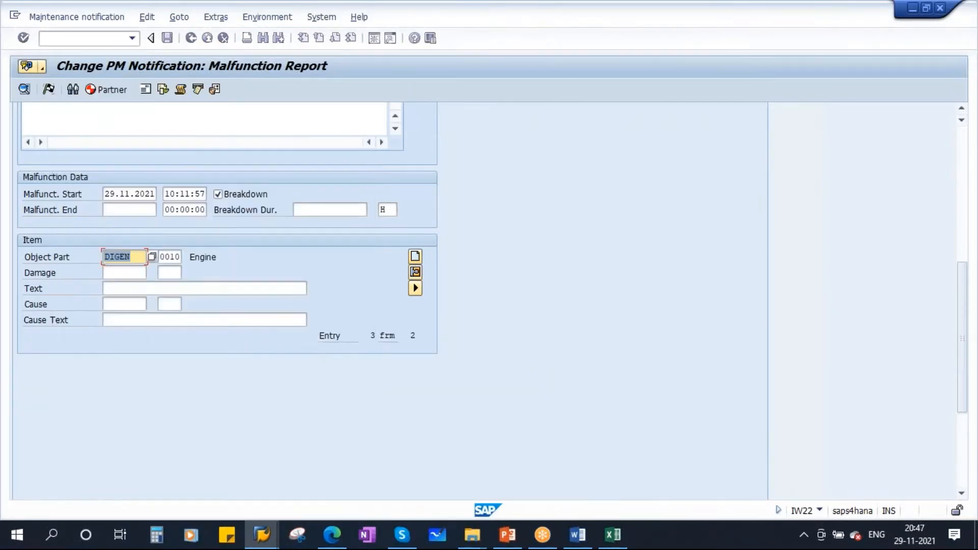
pyautogui.click(123, 273)
pyautogui.click(152, 273)
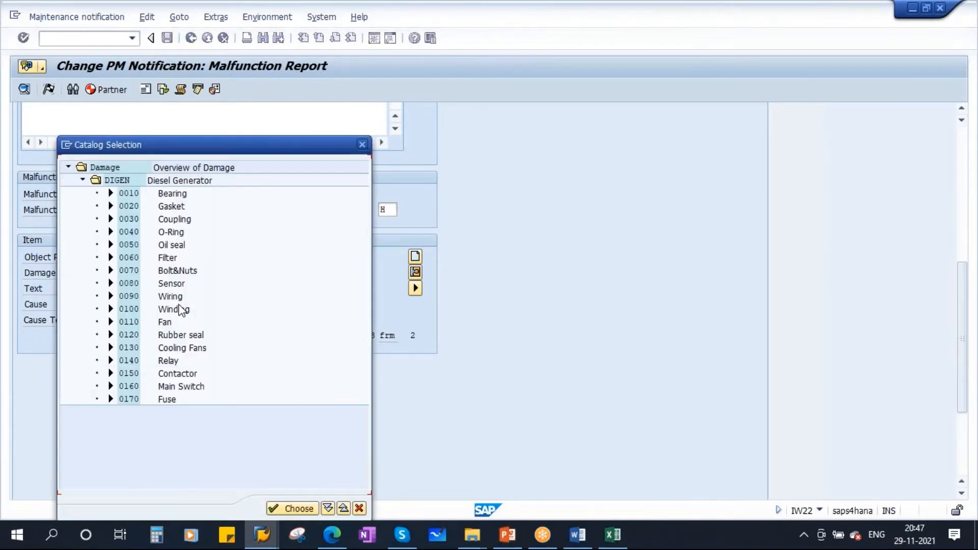
pyautogui.doubleClick(175, 220)
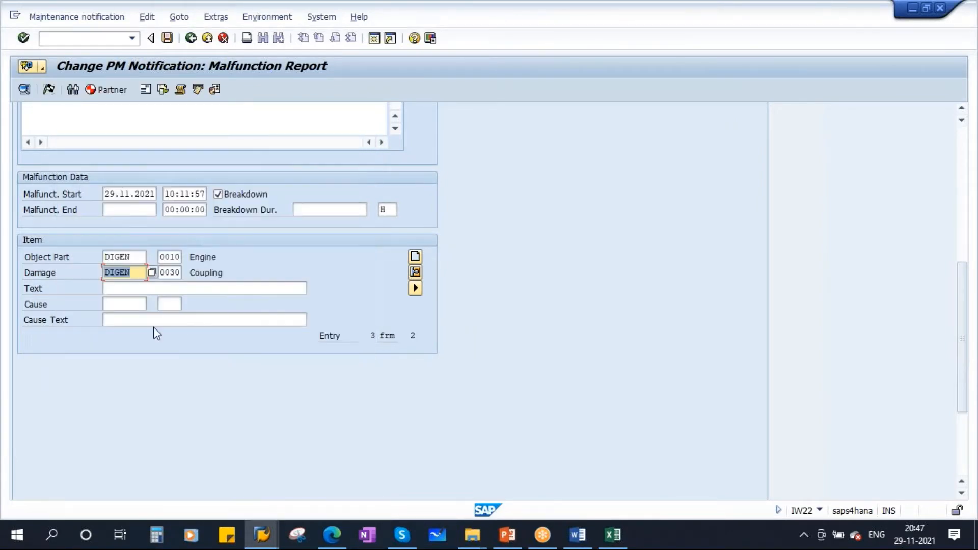
pyautogui.click(133, 305)
pyautogui.click(151, 304)
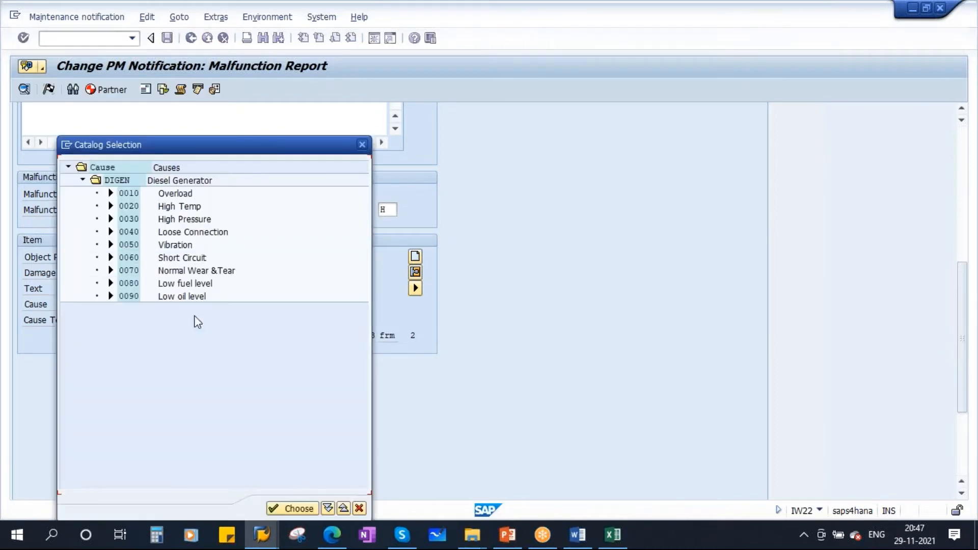
pyautogui.doubleClick(174, 193)
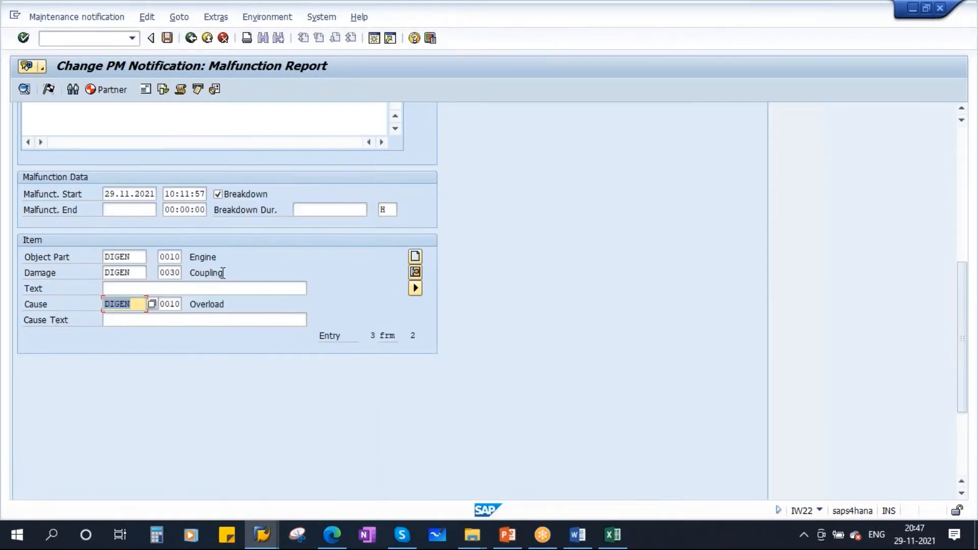
pyautogui.press('Return')
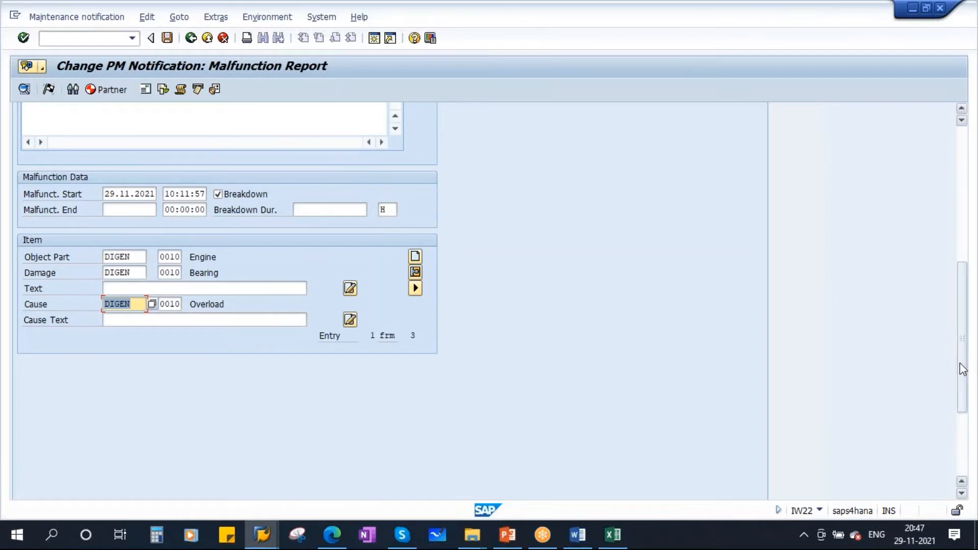
# Step: Open the notification's item overview and examine the damage entries recorded for the engine
pyautogui.moveTo(964, 342); pyautogui.dragTo(958, 174)
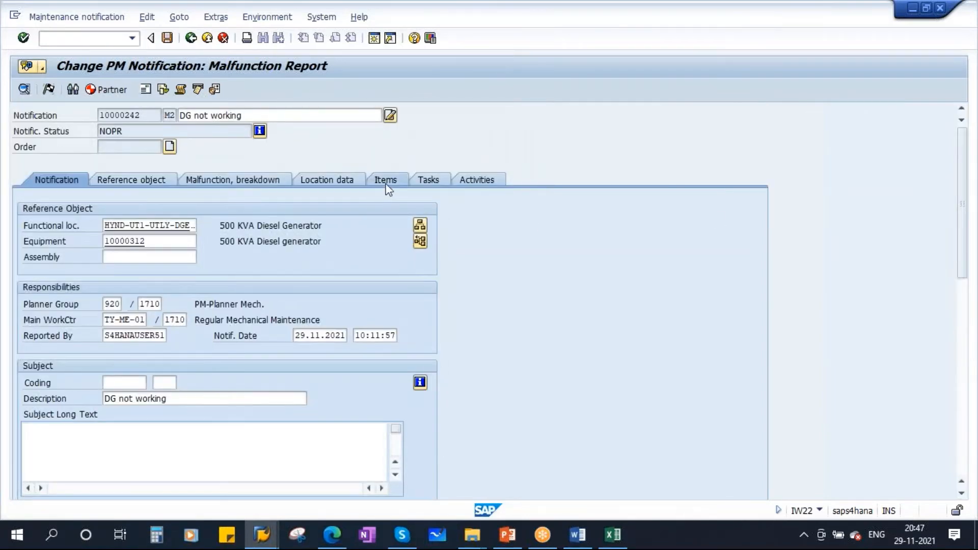
pyautogui.click(386, 180)
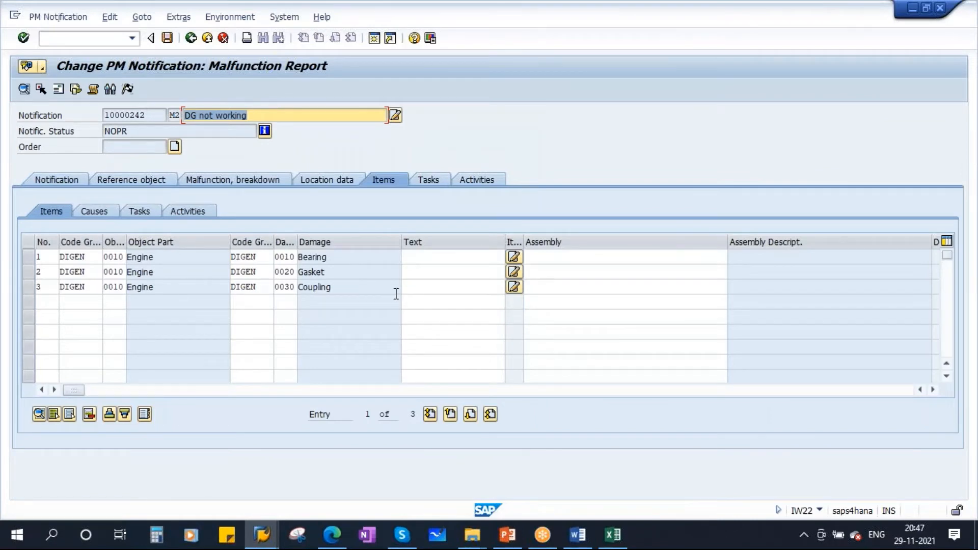
pyautogui.moveTo(344, 258); pyautogui.dragTo(261, 300)
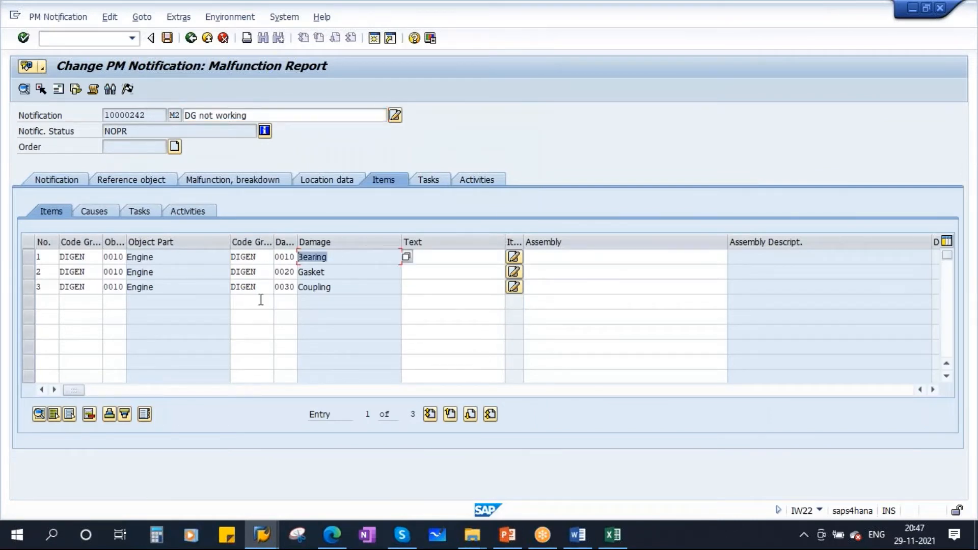
pyautogui.click(336, 271)
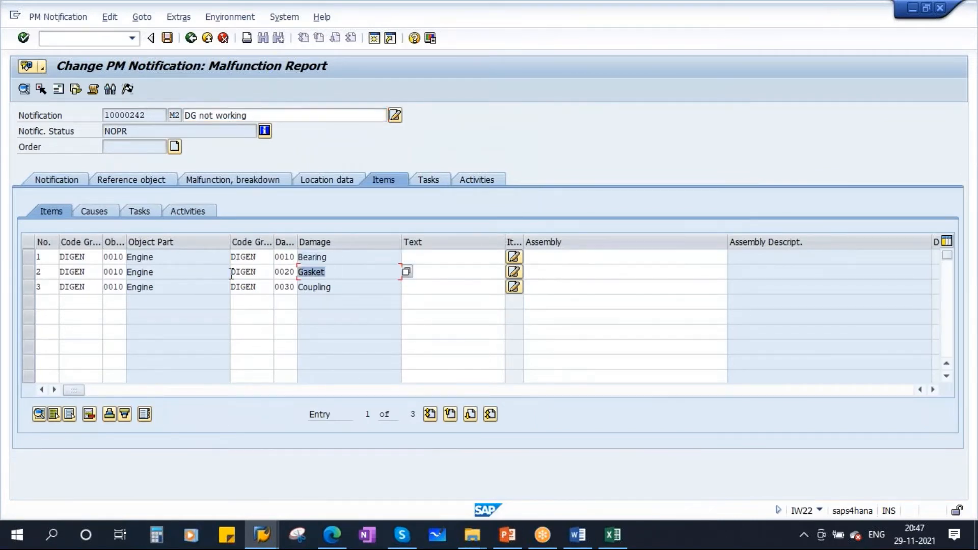
# Step: Open the notification's task overview and add task 0010 Replace Bearing from the DIGEN catalog as the first task
pyautogui.click(326, 288)
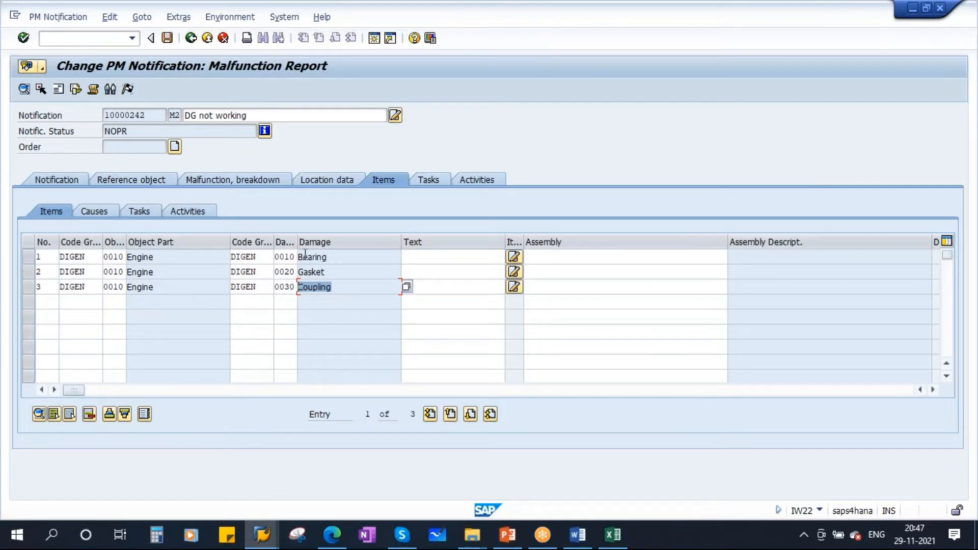
pyautogui.click(428, 181)
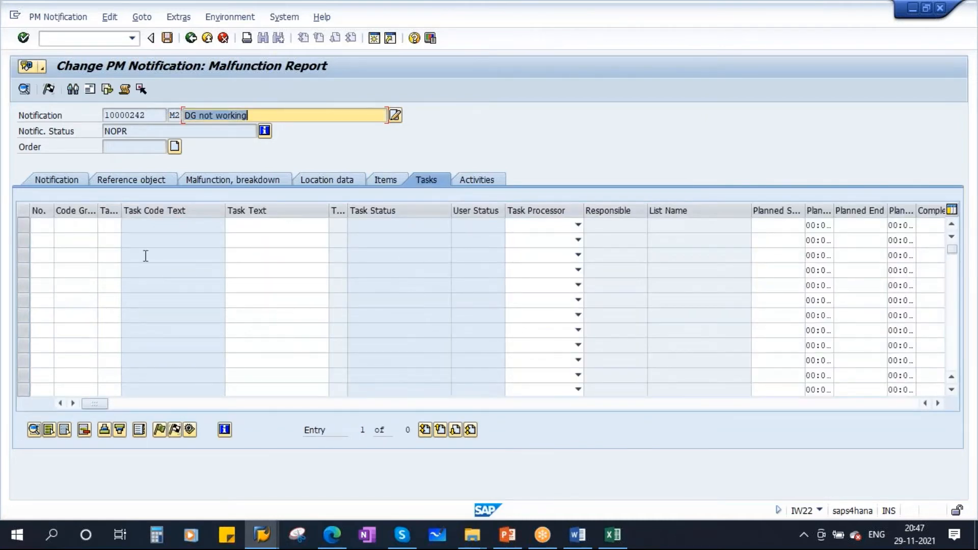
pyautogui.click(87, 227)
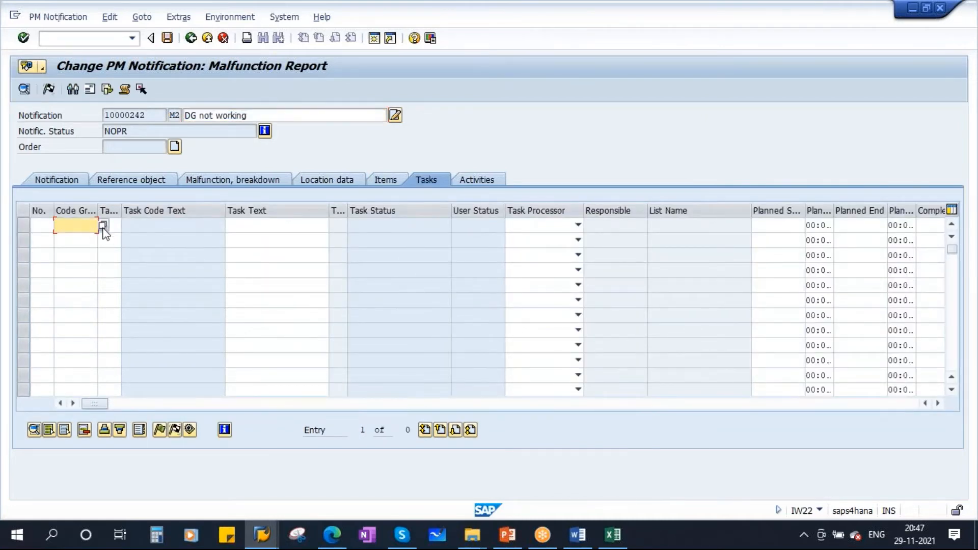
pyautogui.click(104, 226)
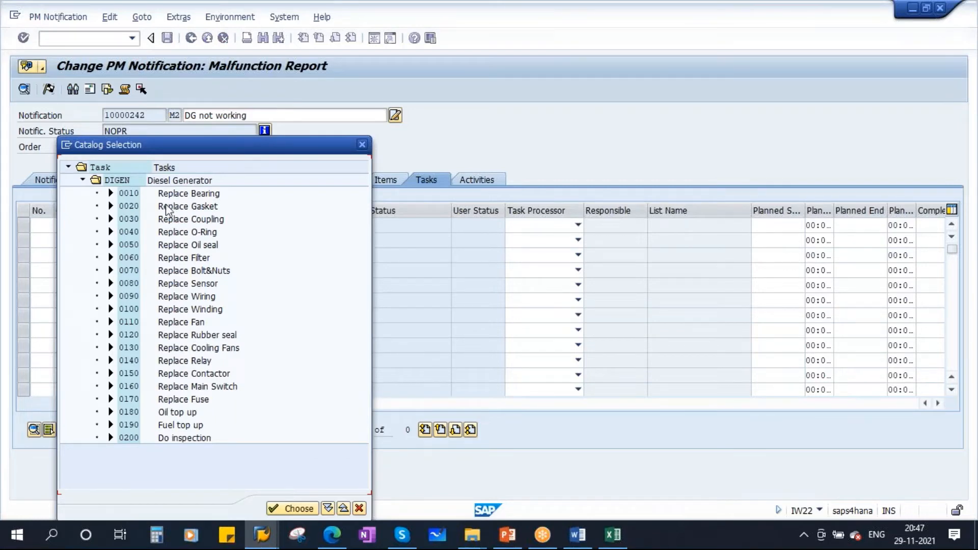
pyautogui.doubleClick(191, 194)
# Step: Add tasks 0020 Replace Gasket and 0030 Replace Coupling from the DIGEN catalog as the second and third tasks
pyautogui.click(76, 241)
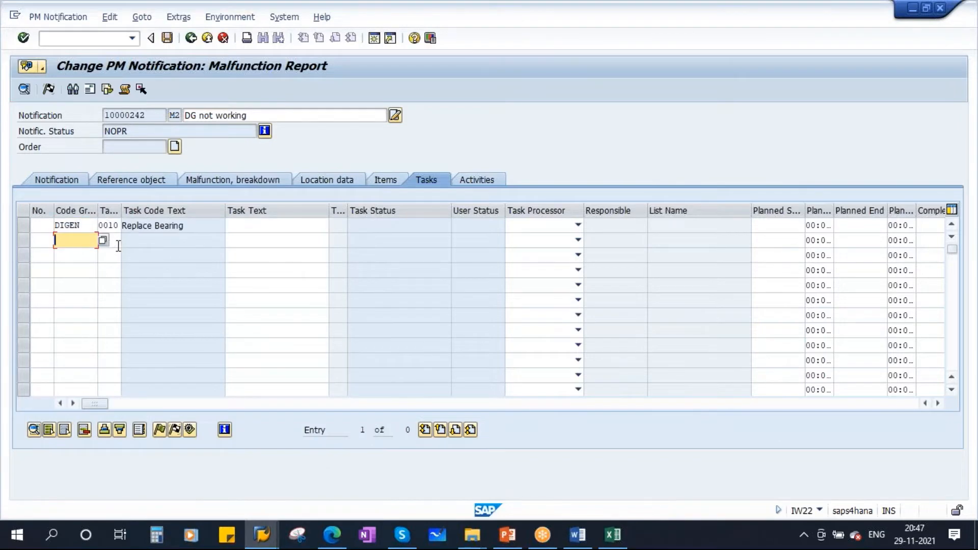
pyautogui.click(118, 241)
pyautogui.click(127, 240)
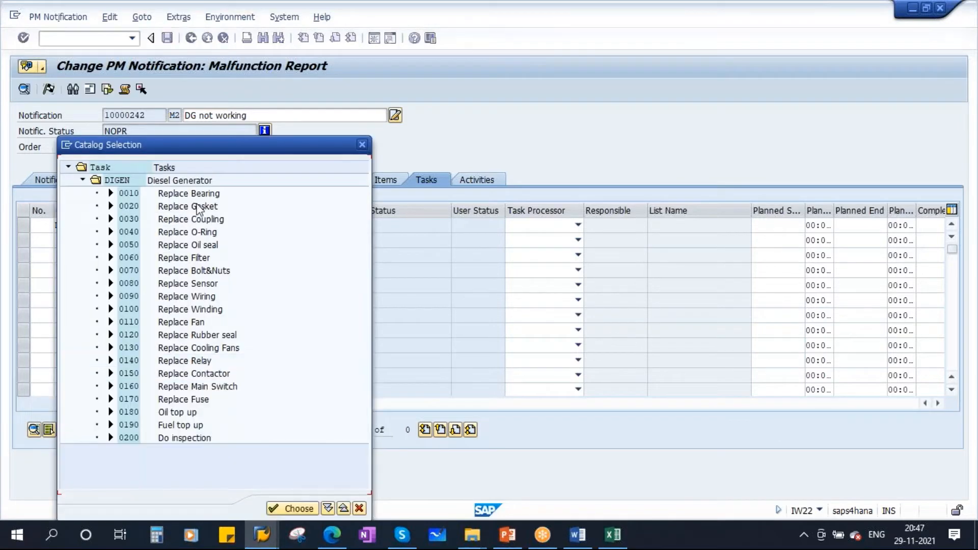
pyautogui.doubleClick(191, 204)
pyautogui.click(115, 258)
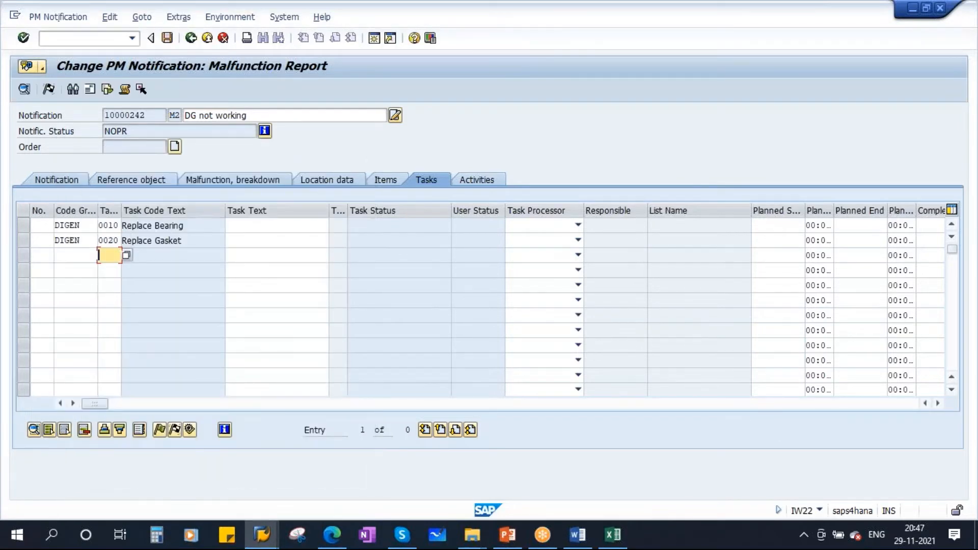
pyautogui.click(126, 255)
pyautogui.doubleClick(198, 220)
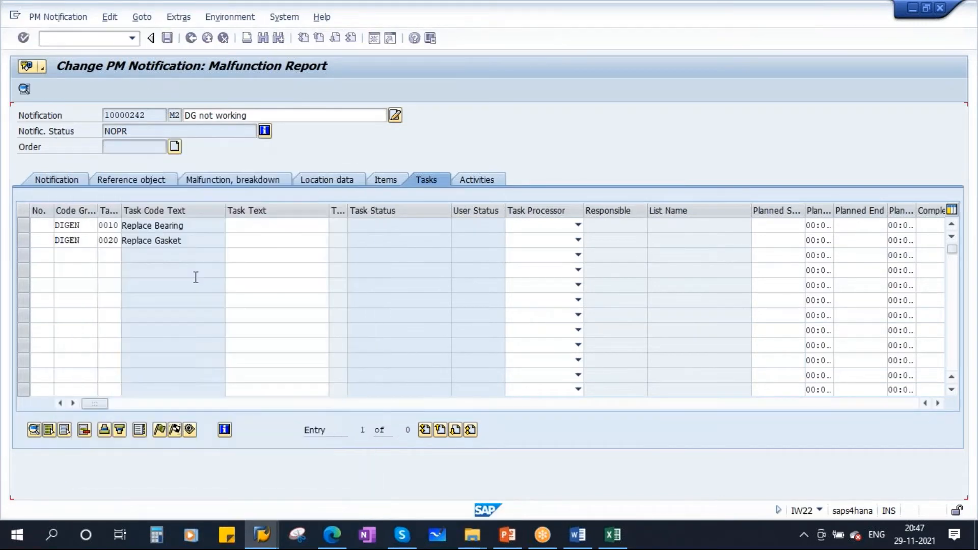
# Step: Add tasks 0070 Replace Bolt&Nuts and 0200 Do inspection from the DIGEN catalog and confirm the entries
pyautogui.click(106, 270)
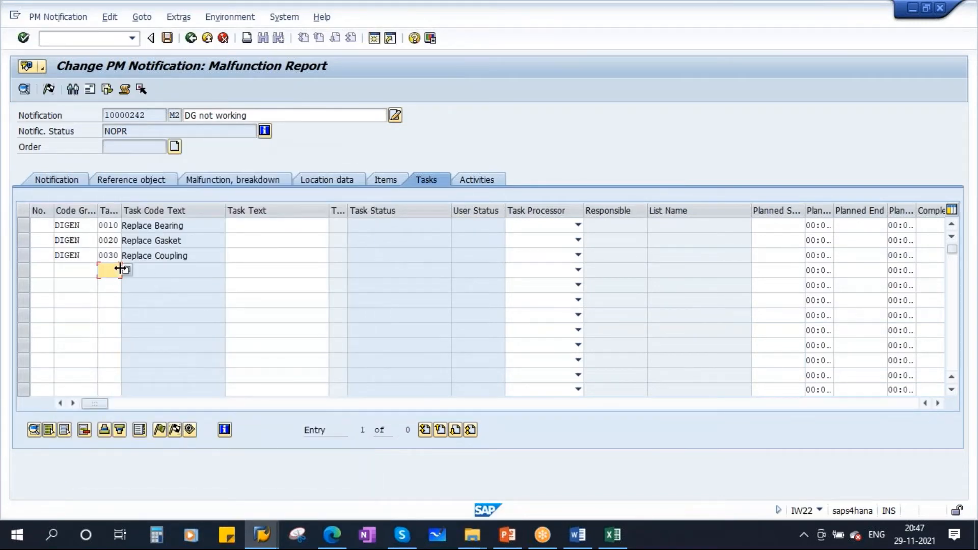
pyautogui.click(126, 270)
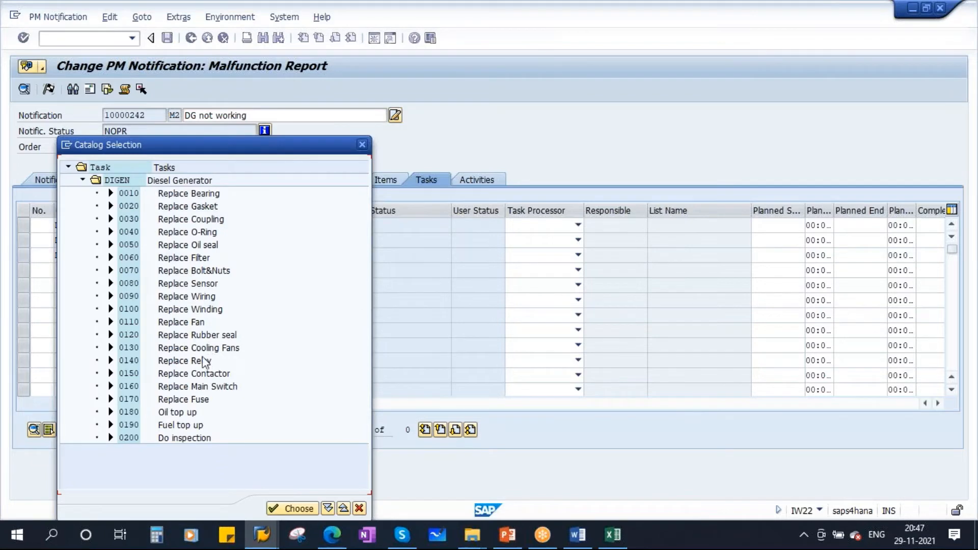
pyautogui.doubleClick(186, 272)
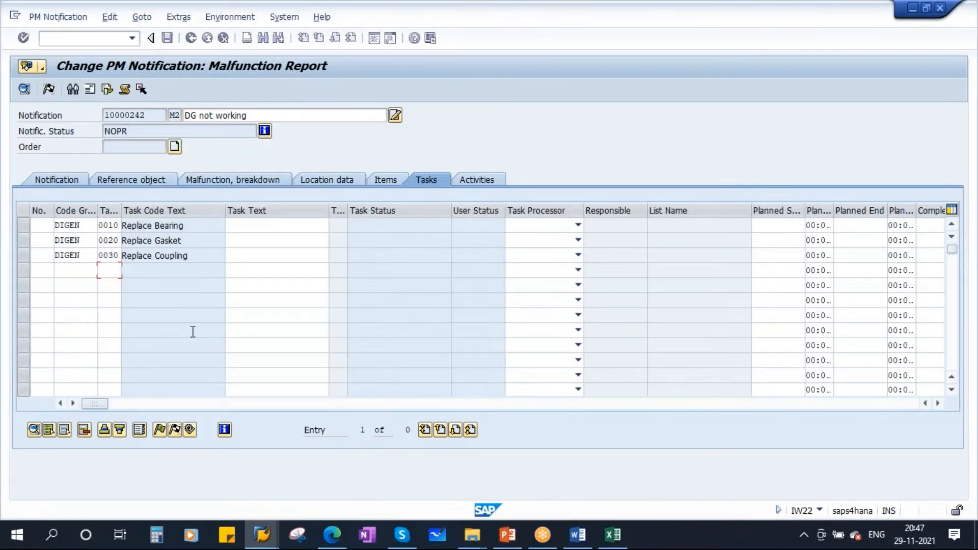
pyautogui.click(109, 286)
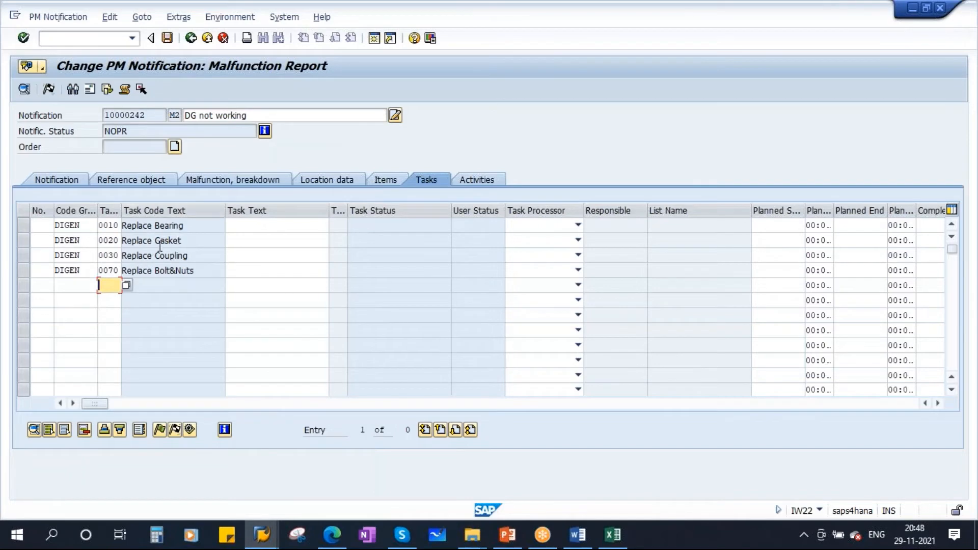
pyautogui.click(126, 286)
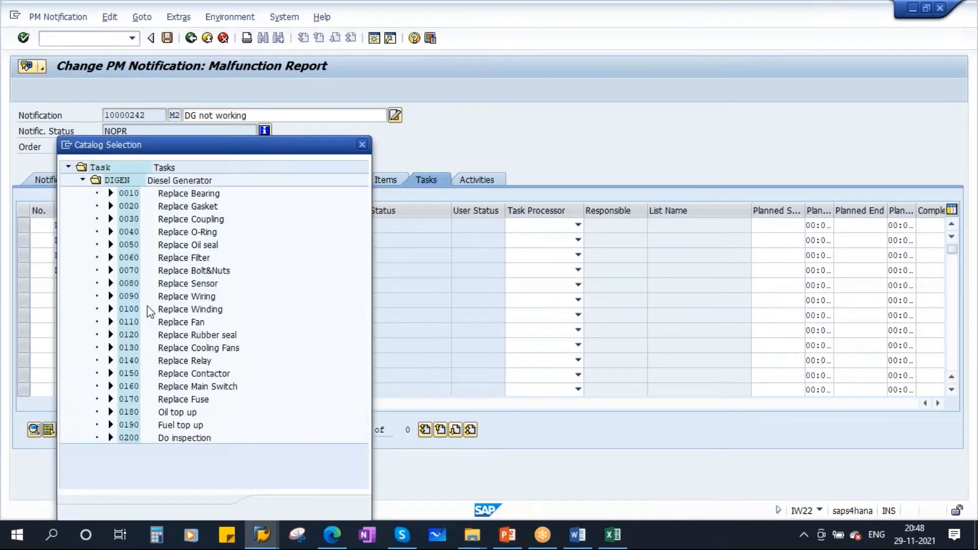
pyautogui.doubleClick(170, 435)
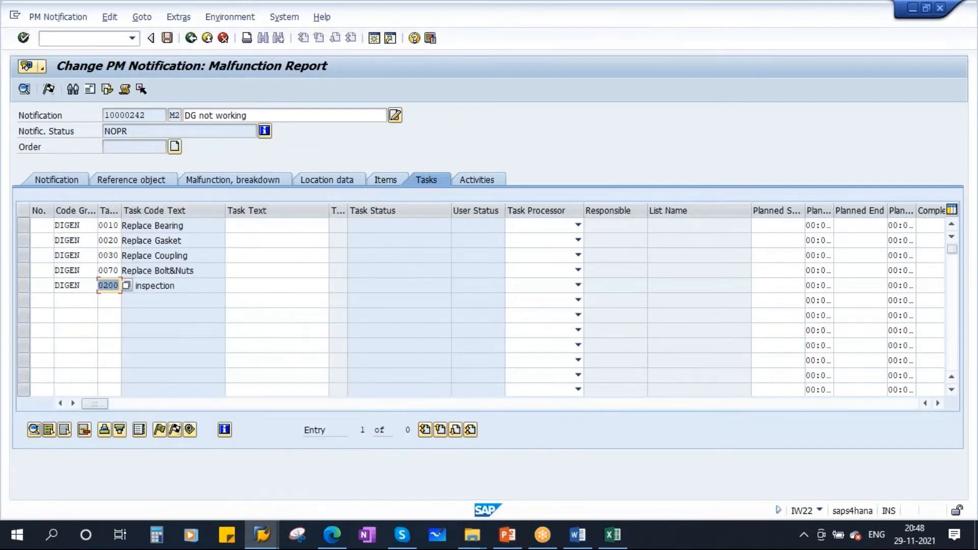
pyautogui.press('Return')
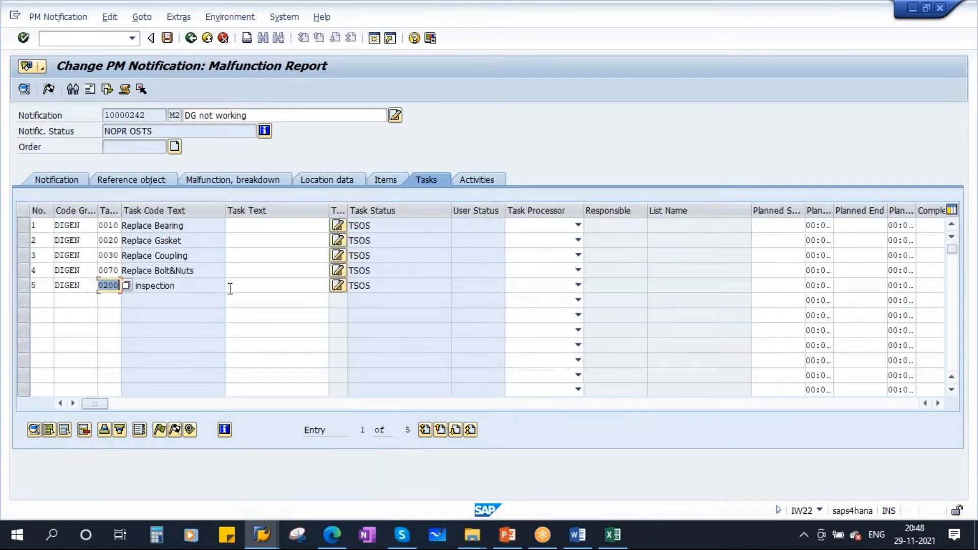
# Step: Release all five outstanding tasks of the notification and save it
pyautogui.doubleClick(378, 227)
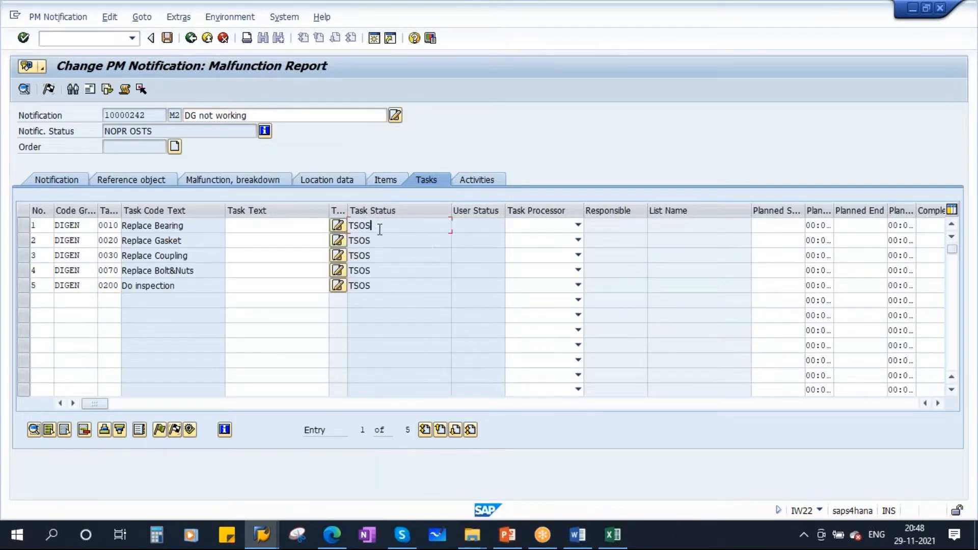
pyautogui.doubleClick(377, 242)
pyautogui.doubleClick(377, 256)
pyautogui.click(48, 430)
pyautogui.click(24, 225)
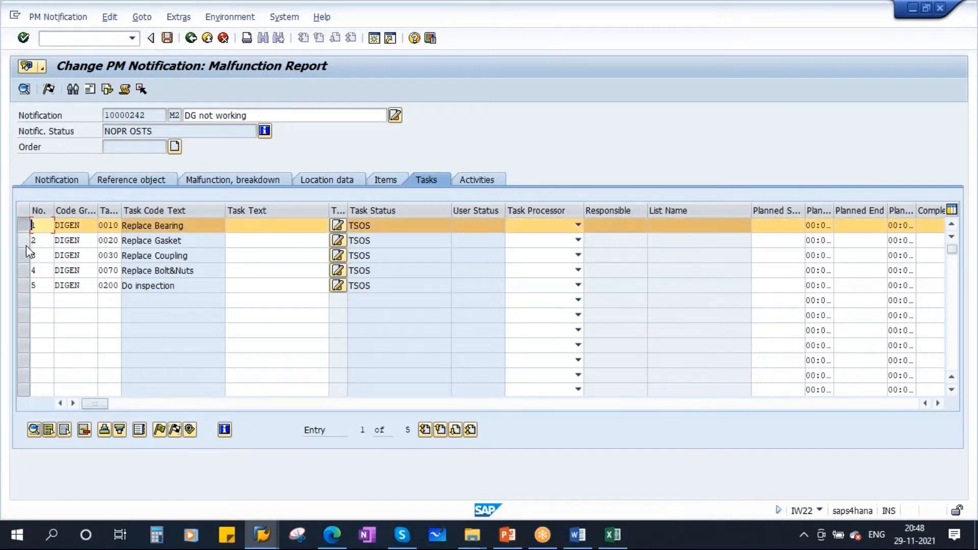
pyautogui.click(23, 241)
pyautogui.click(22, 258)
pyautogui.click(23, 270)
pyautogui.click(23, 285)
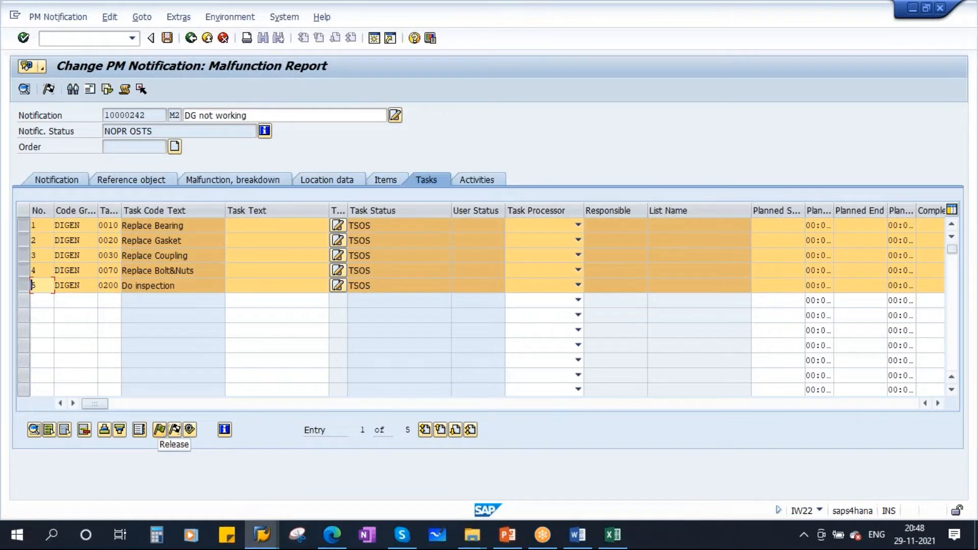
pyautogui.click(160, 430)
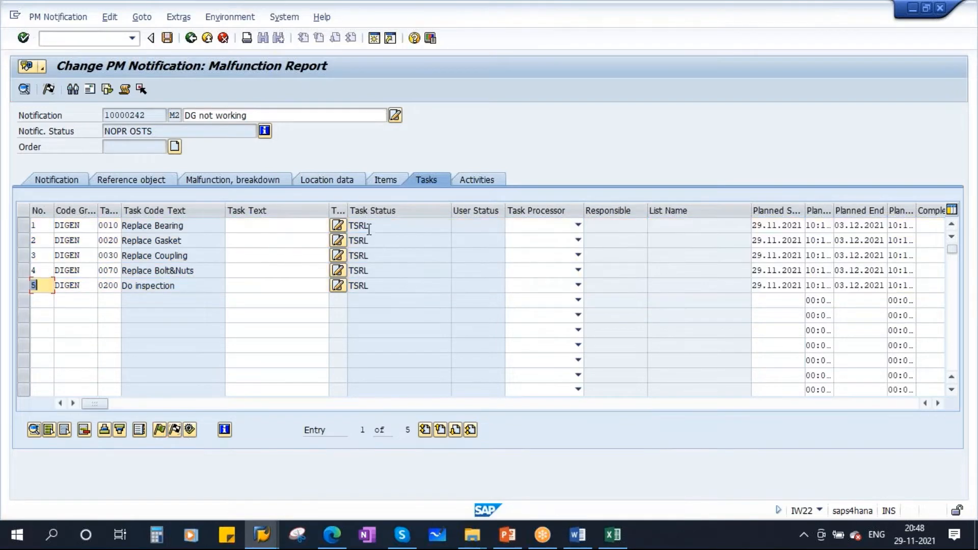
pyautogui.doubleClick(370, 240)
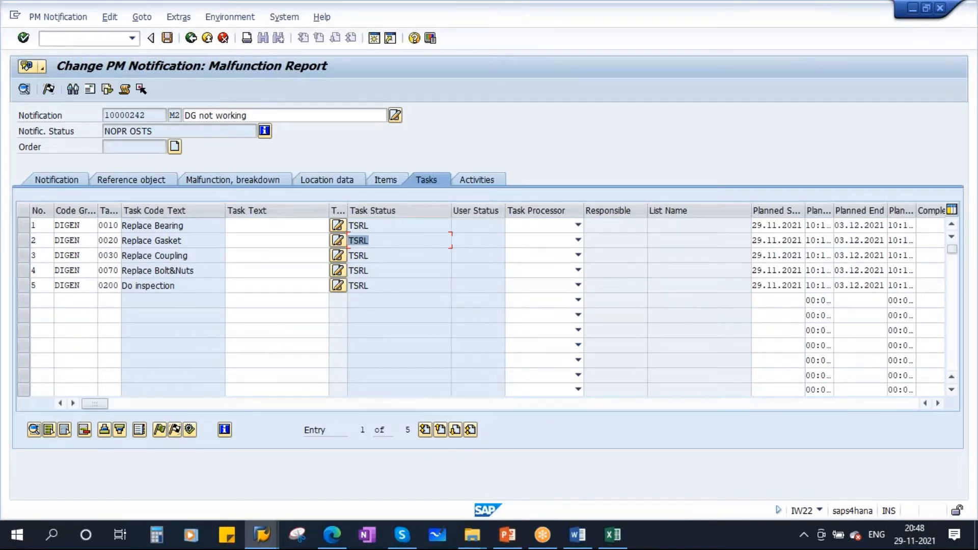
pyautogui.click(167, 37)
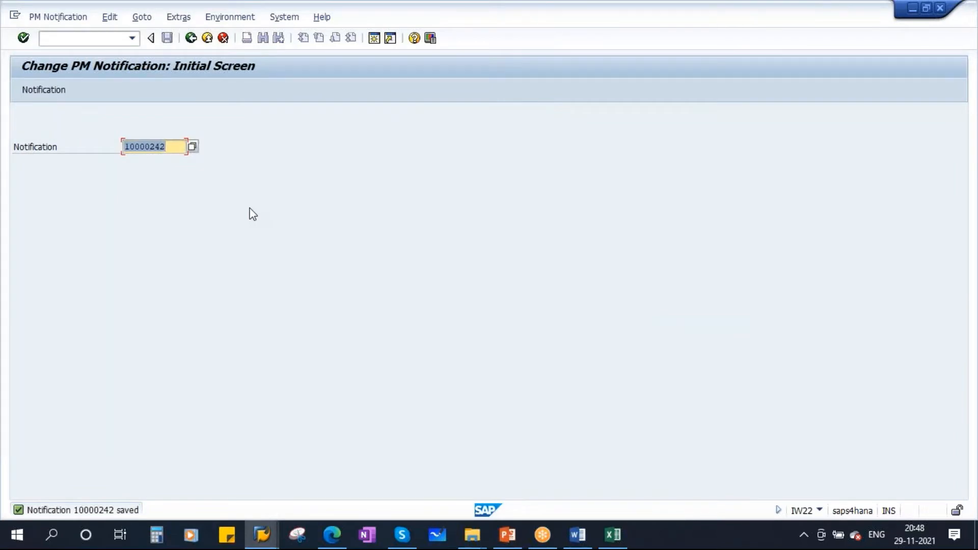
# Step: Switch to PowerPoint and review the Maintenance Notification Structure slide
pyautogui.click(507, 534)
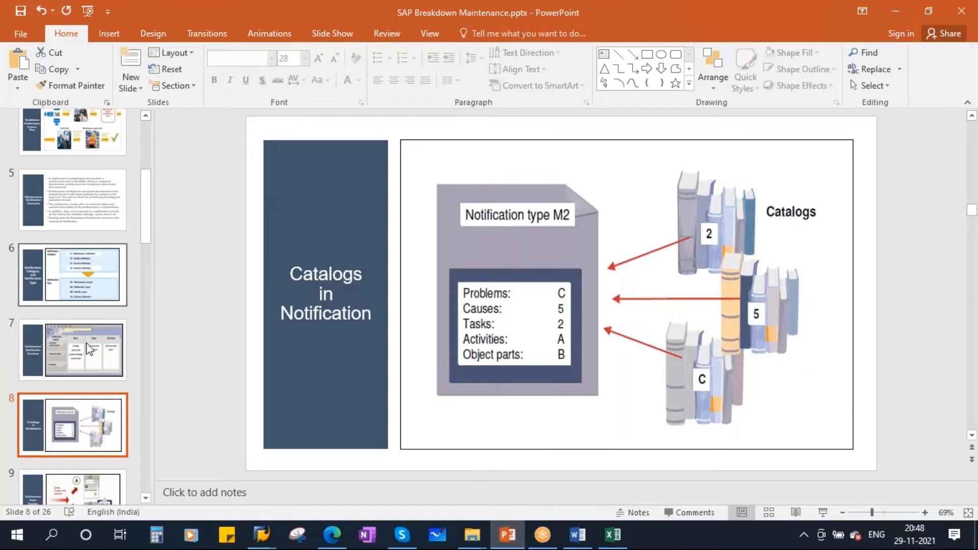
pyautogui.click(100, 349)
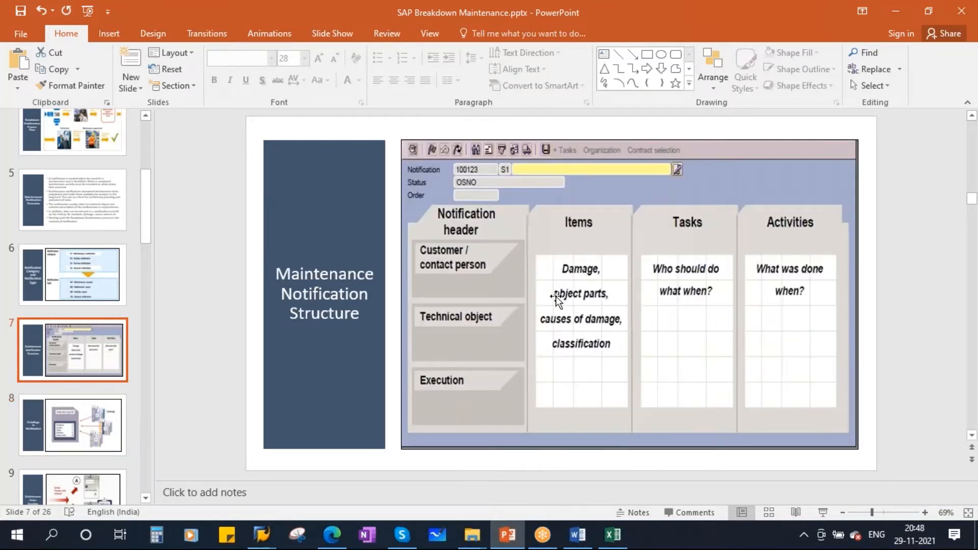
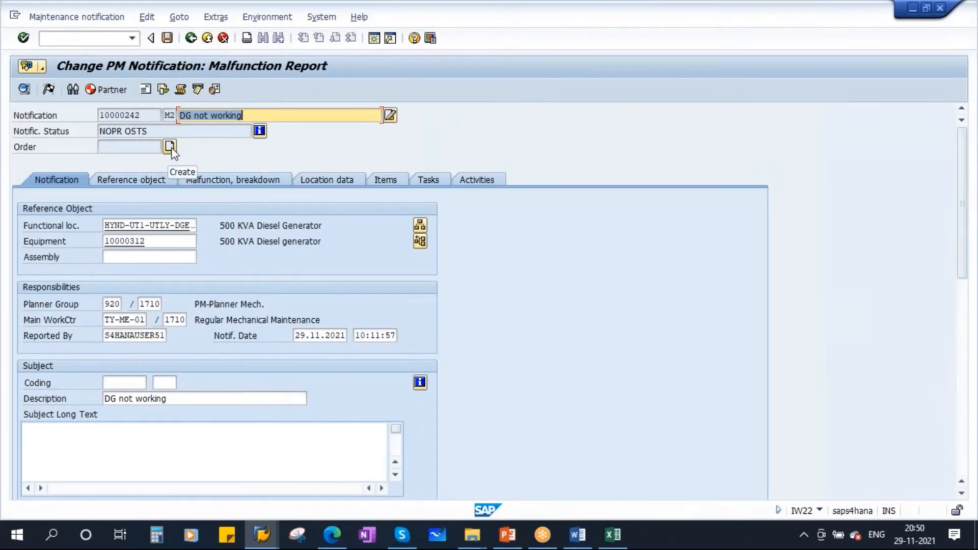
# Step: Examine the meaning of the notification's system statuses in the status details and return to the notification
pyautogui.doubleClick(124, 132)
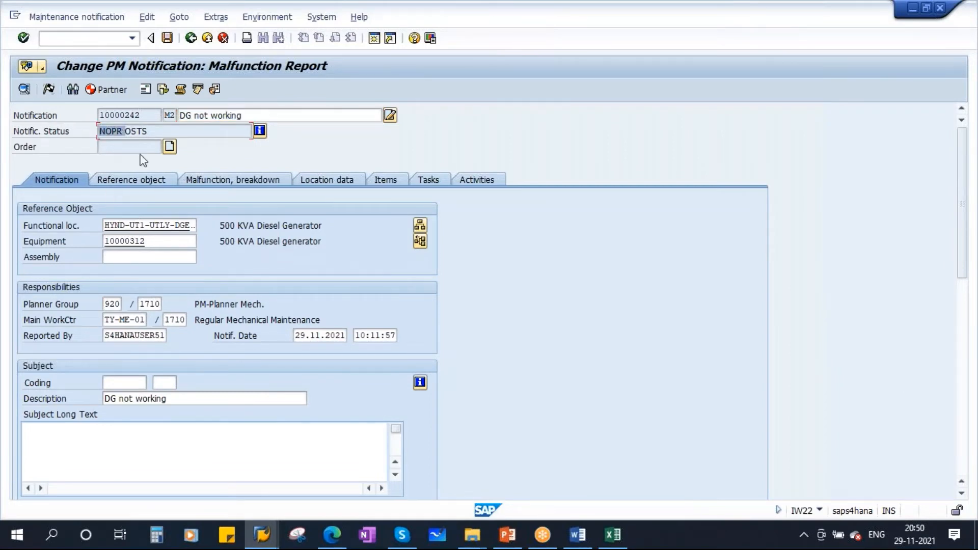
pyautogui.doubleClick(148, 131)
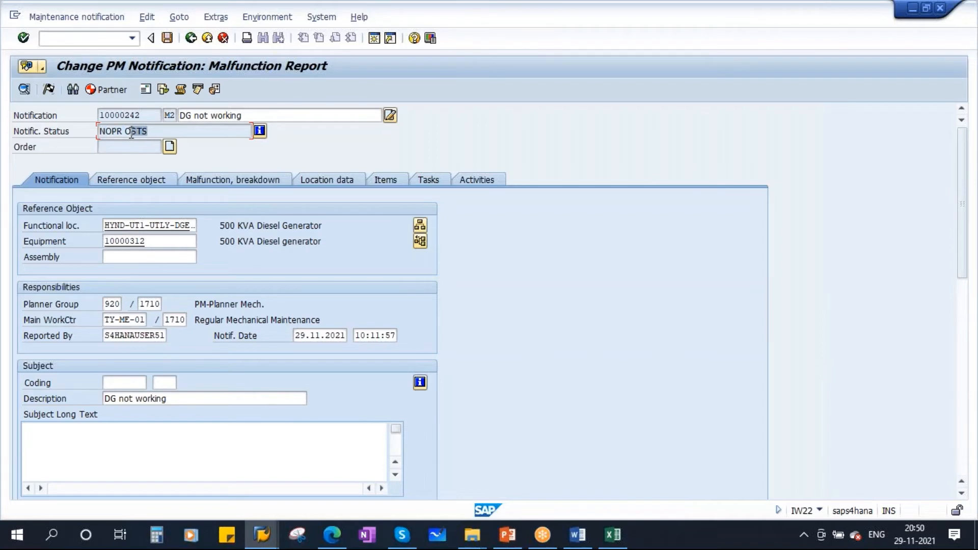
pyautogui.click(260, 131)
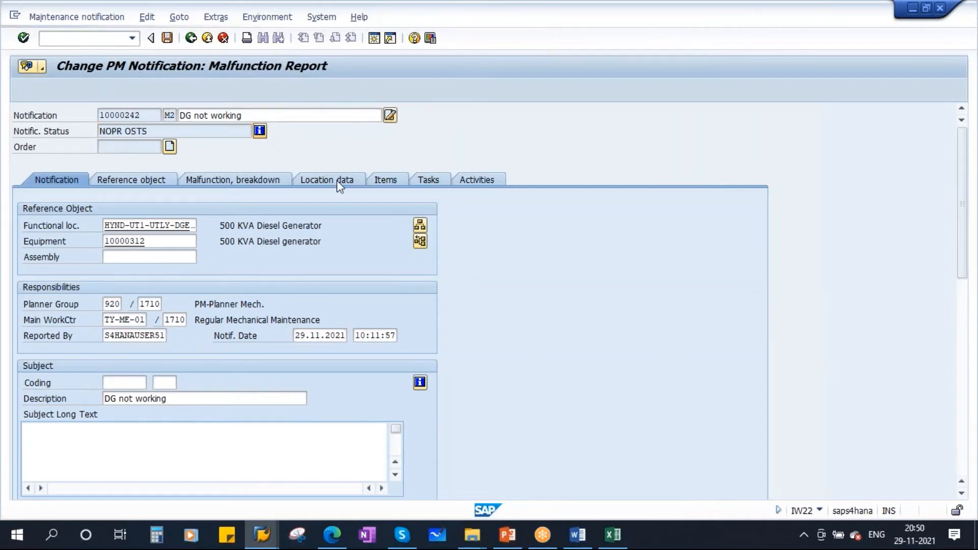
pyautogui.moveTo(170, 257); pyautogui.dragTo(59, 258)
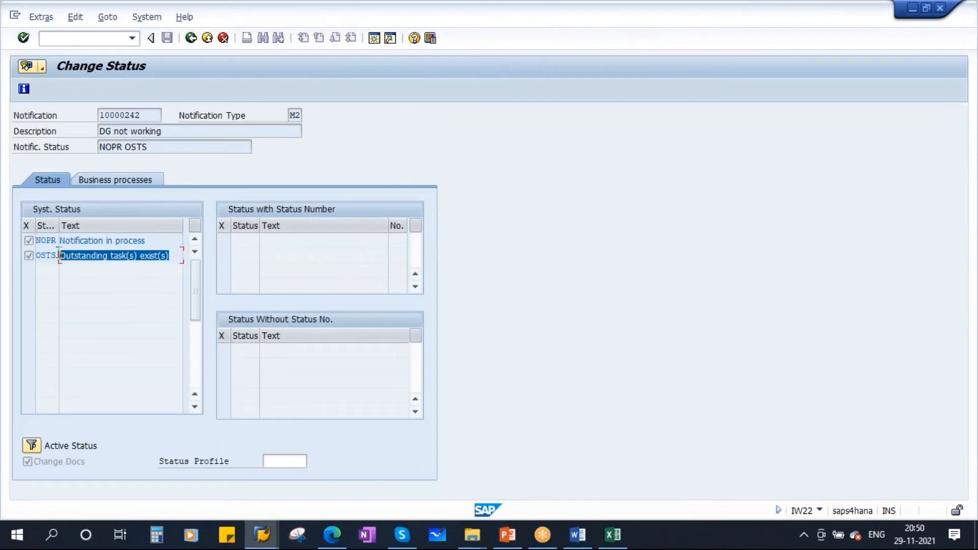
pyautogui.click(191, 38)
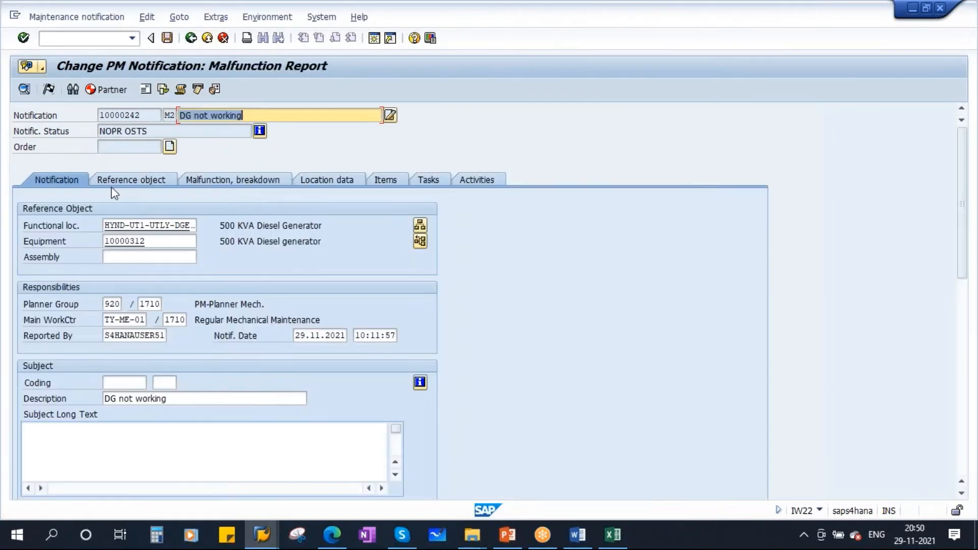
# Step: Start creating a maintenance order from the notification and acknowledge the warranty check for the diesel generator
pyautogui.click(169, 147)
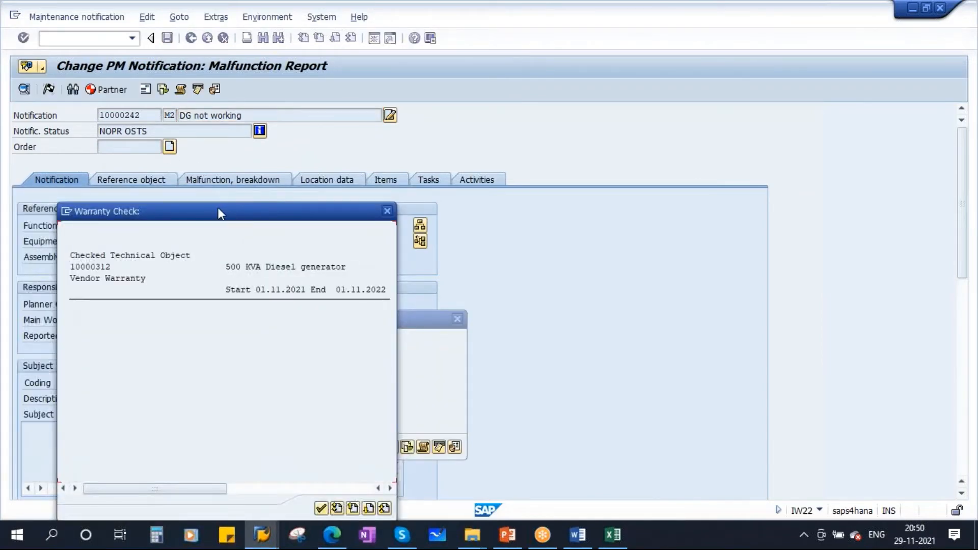
pyautogui.moveTo(218, 211); pyautogui.dragTo(244, 188)
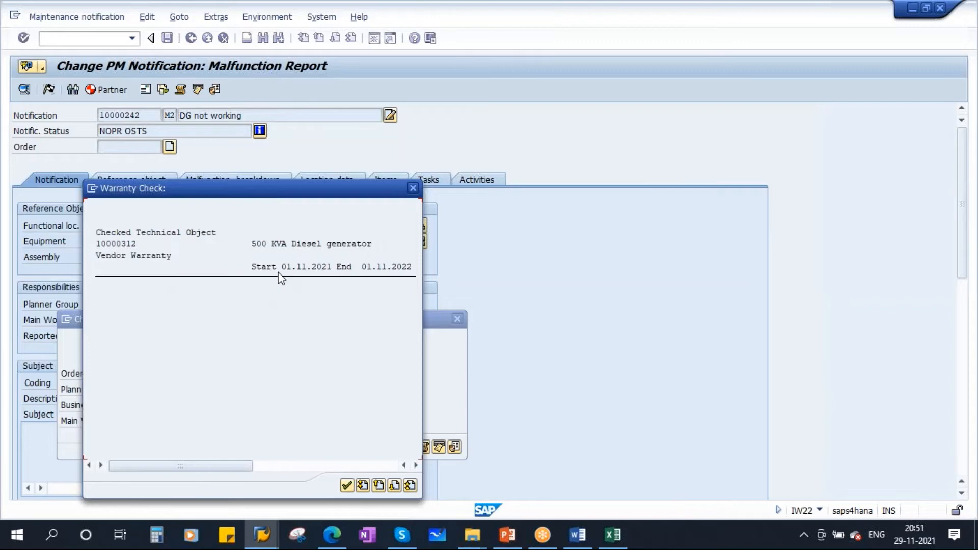
pyautogui.click(347, 486)
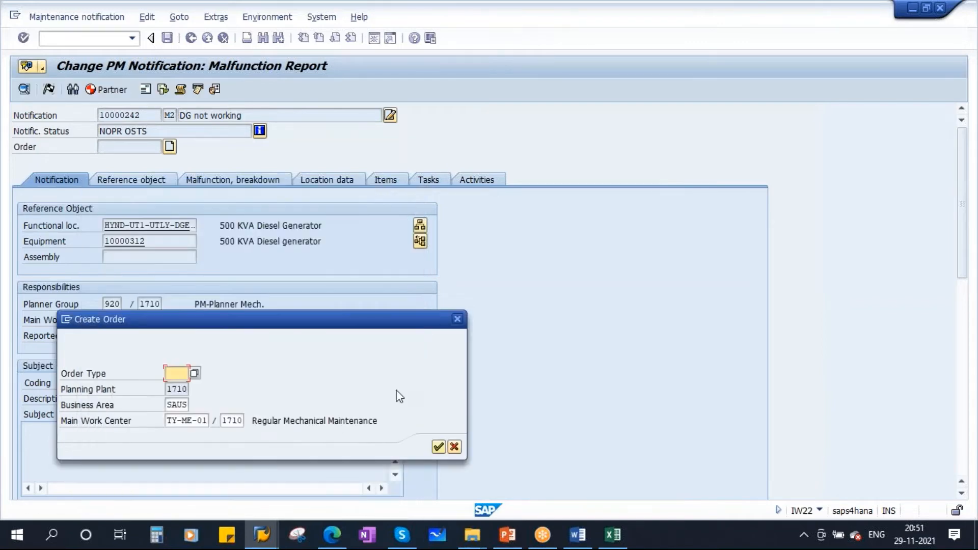
# Step: Create the order with order type YBA1, Breakdown maintenance Order
pyautogui.moveTo(239, 318); pyautogui.dragTo(316, 313)
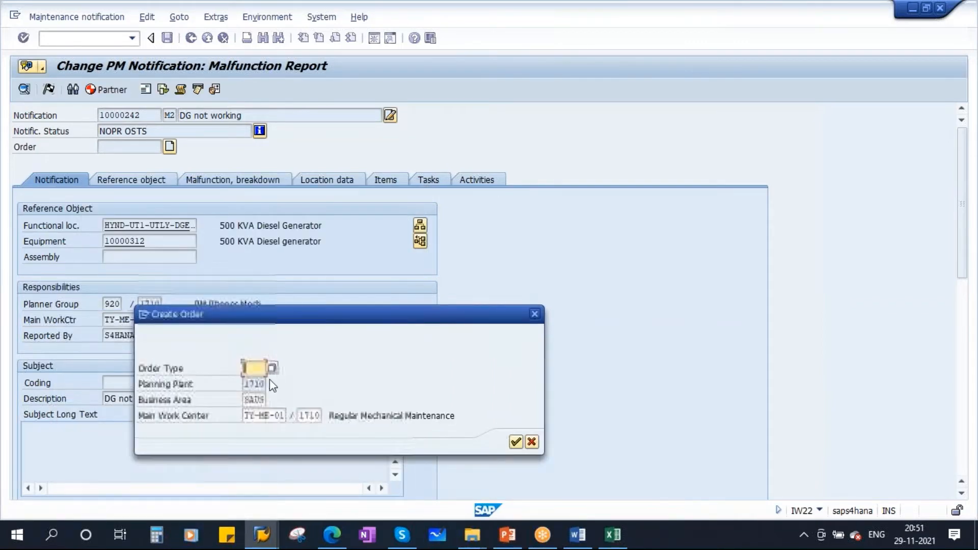
pyautogui.click(272, 368)
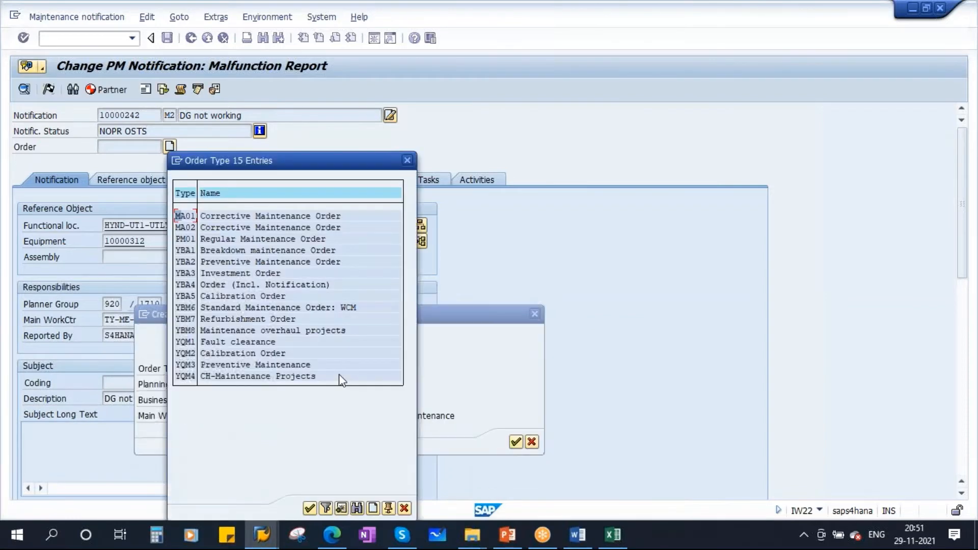
pyautogui.click(186, 251)
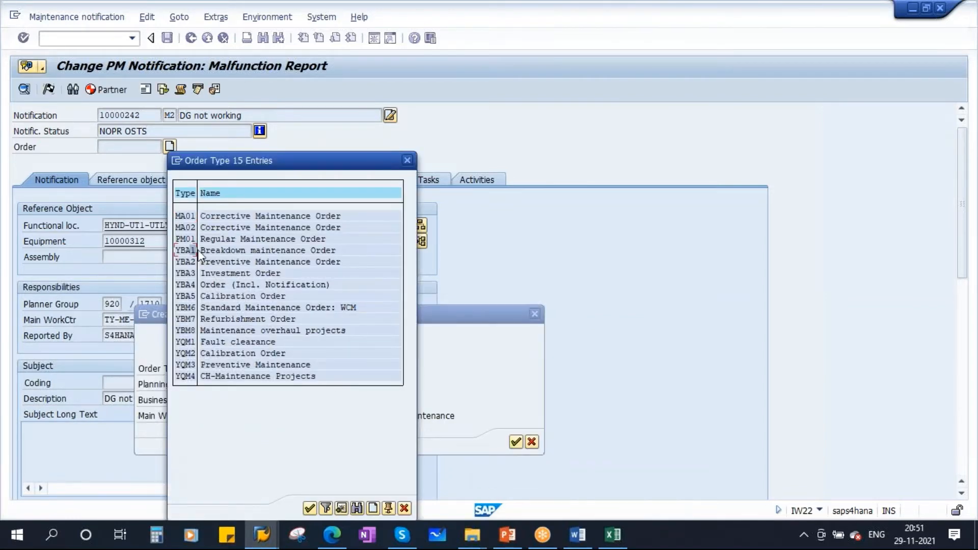
pyautogui.doubleClick(274, 249)
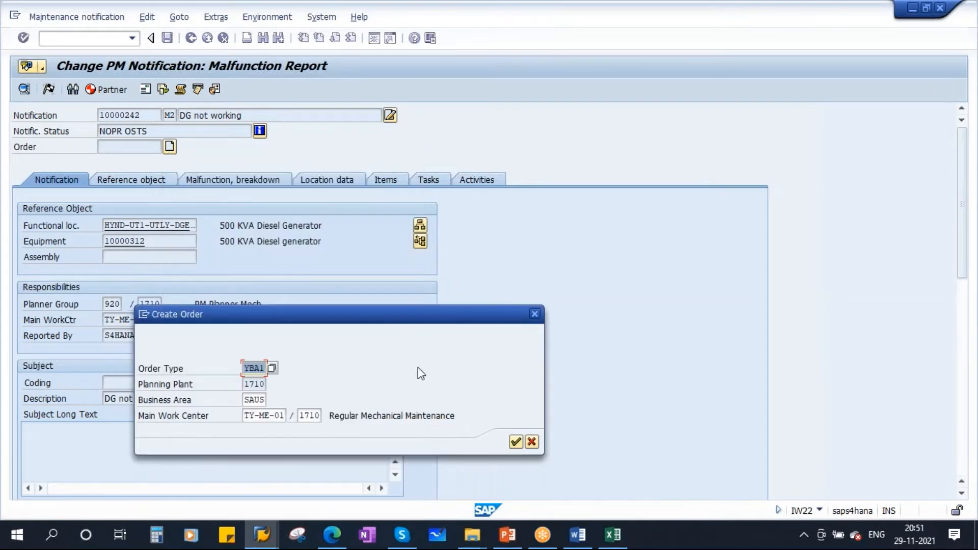
pyautogui.click(516, 442)
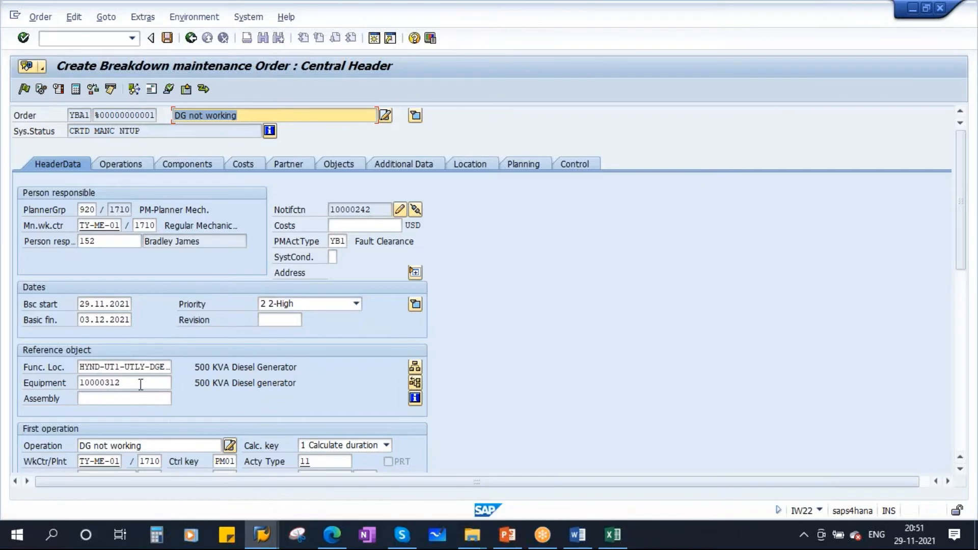
# Step: Examine the equipment, order number and linked notification in the order's header data
pyautogui.doubleClick(111, 376)
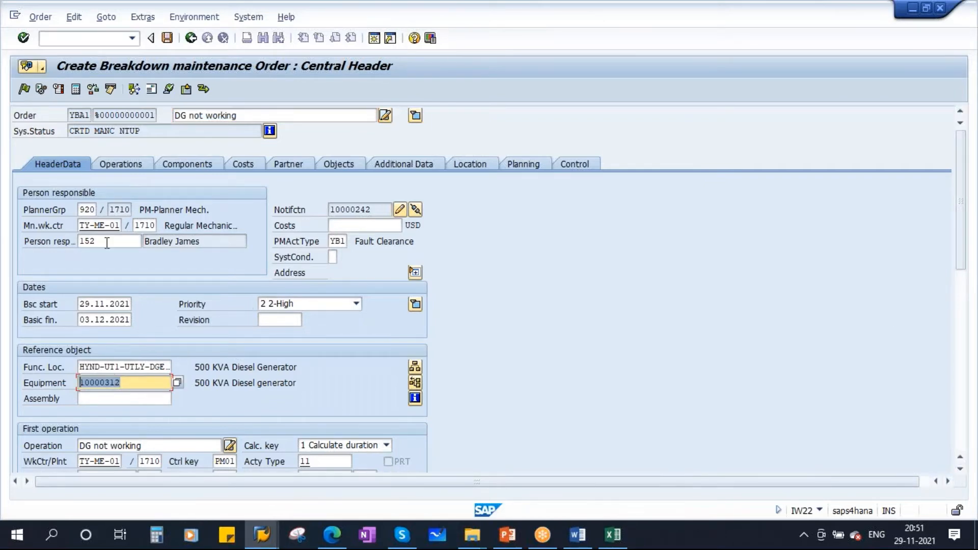
pyautogui.click(143, 116)
pyautogui.moveTo(371, 210); pyautogui.dragTo(328, 209)
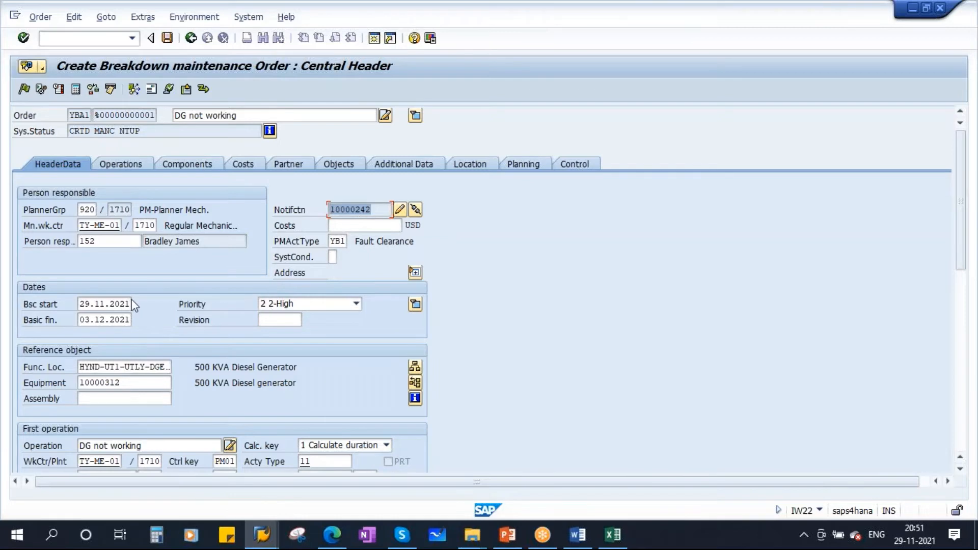
# Step: In the order's operations, replace the short text of operation 0010 with "Open the end cover"
pyautogui.click(131, 168)
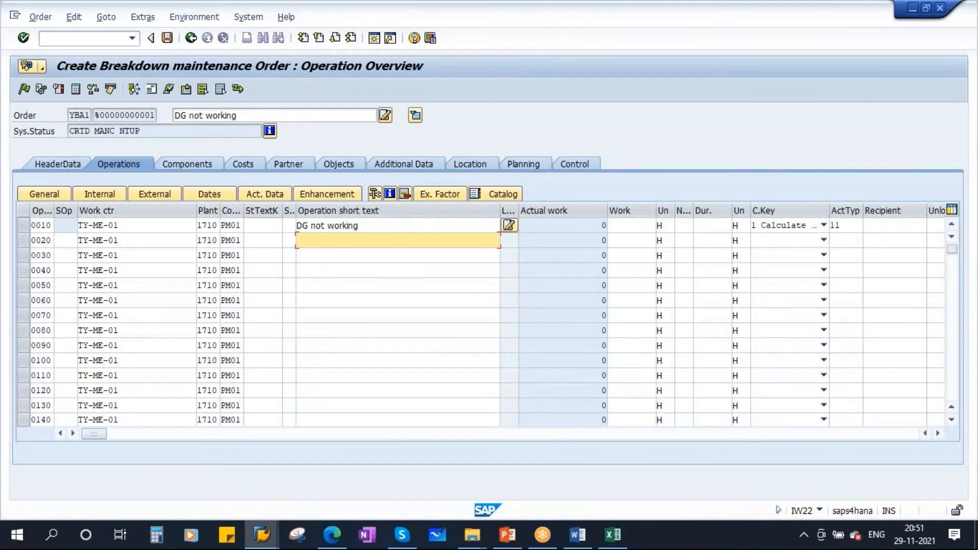
pyautogui.moveTo(367, 224); pyautogui.dragTo(233, 230)
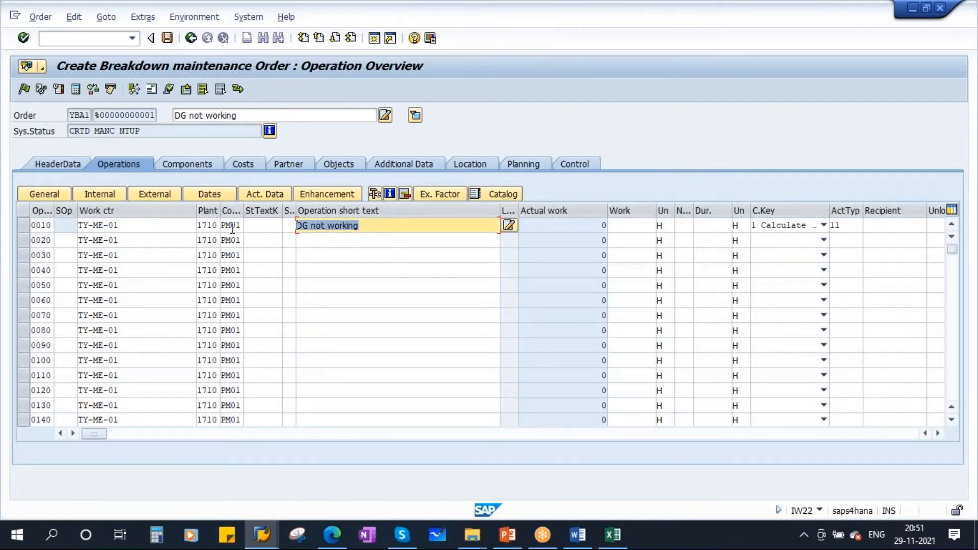
pyautogui.press('capslock')
pyautogui.write('cHEC')
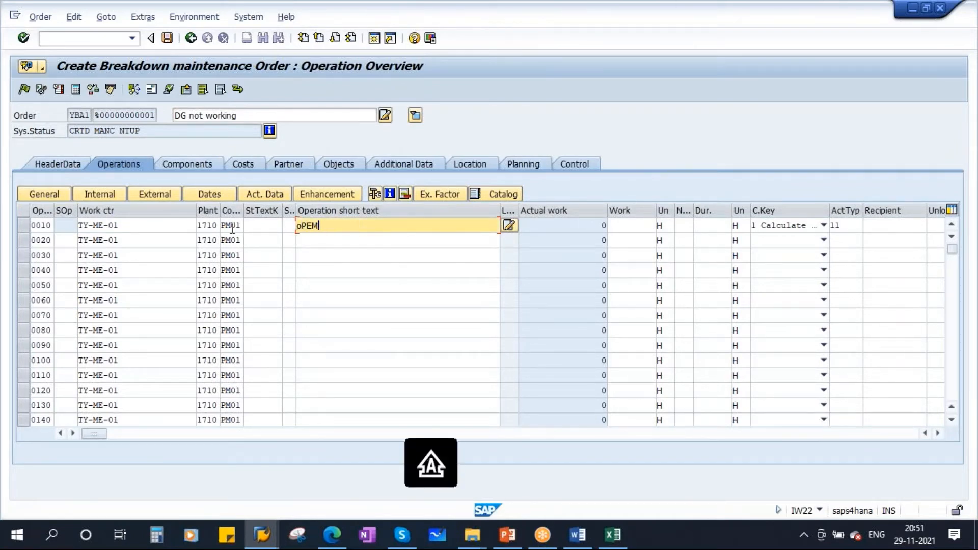
pyautogui.press('BackSpace')
pyautogui.press('BackSpace')
pyautogui.press('BackSpace')
pyautogui.press('BackSpace')
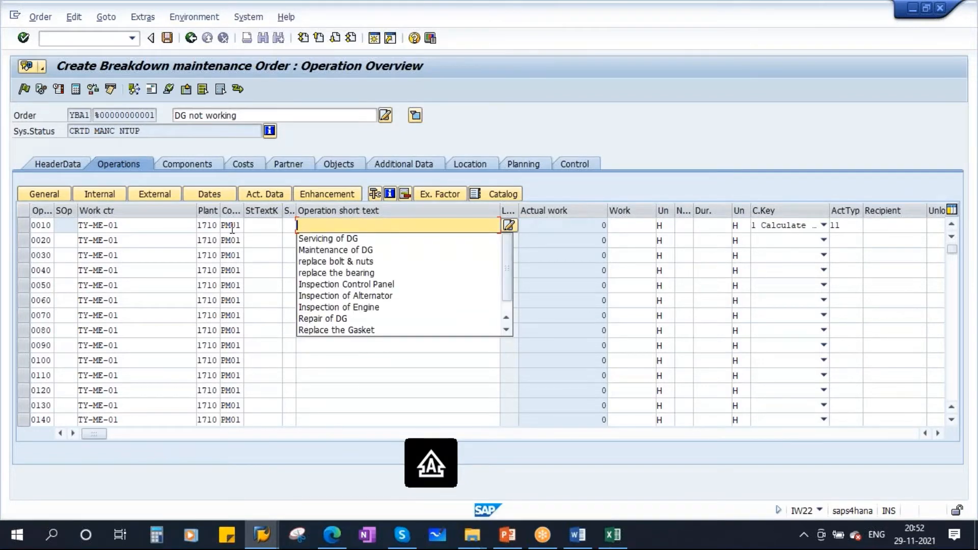
pyautogui.press('capslock')
pyautogui.write('Open the e')
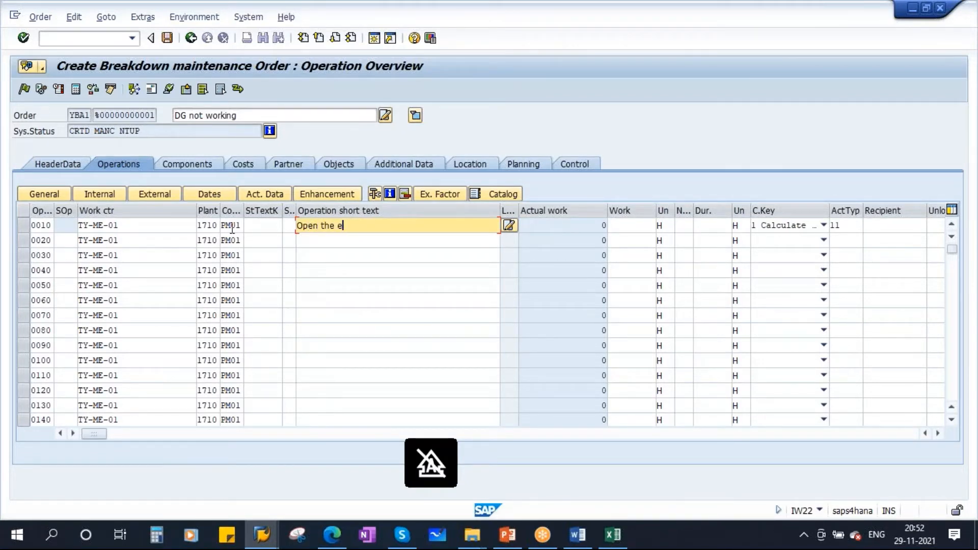
pyautogui.write('nd cover')
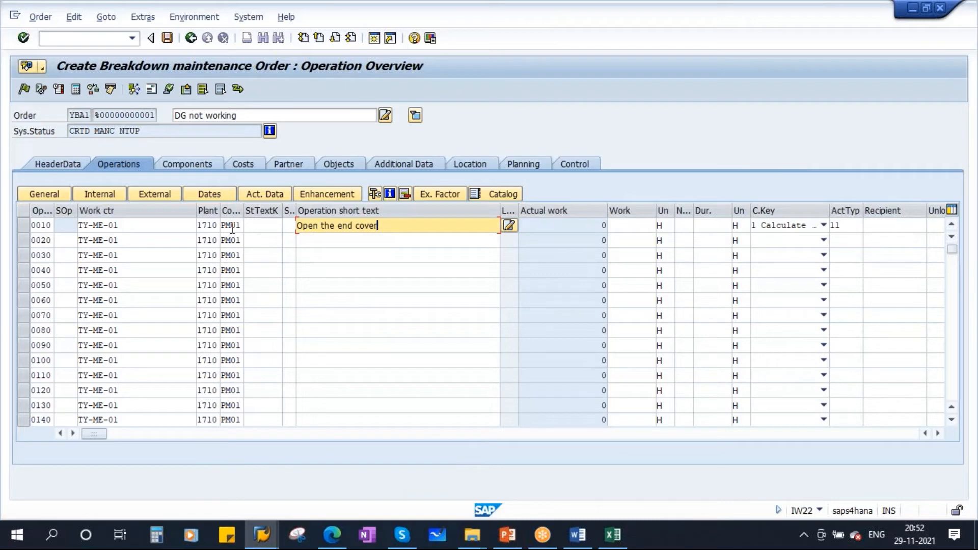
# Step: Add operation 0020 with the short text "Remove the failure Bearing"
pyautogui.click(320, 243)
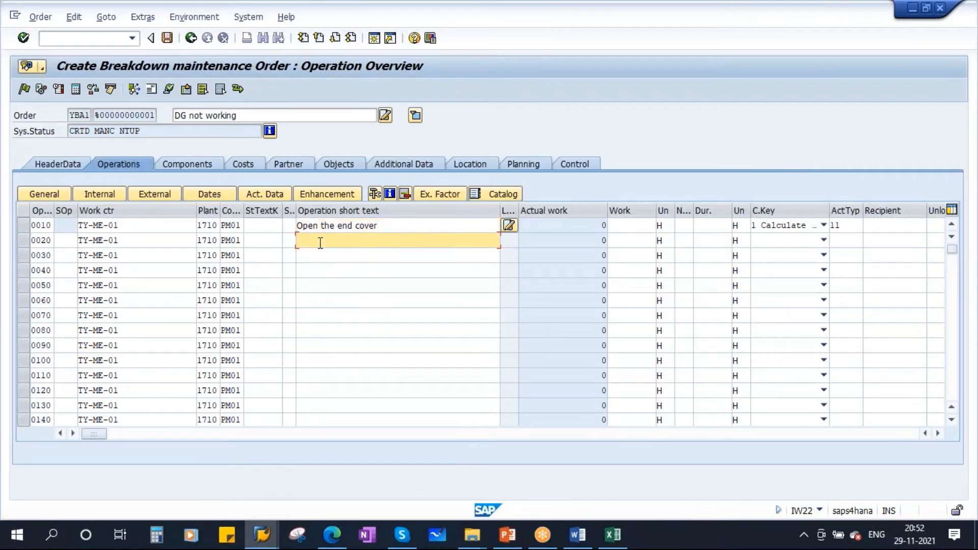
pyautogui.write('Rem')
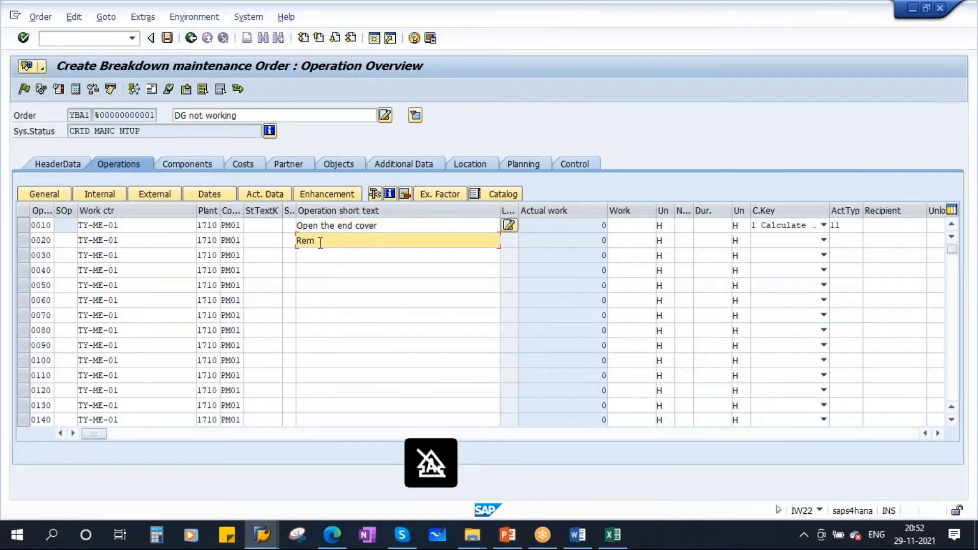
pyautogui.write('ove the fail')
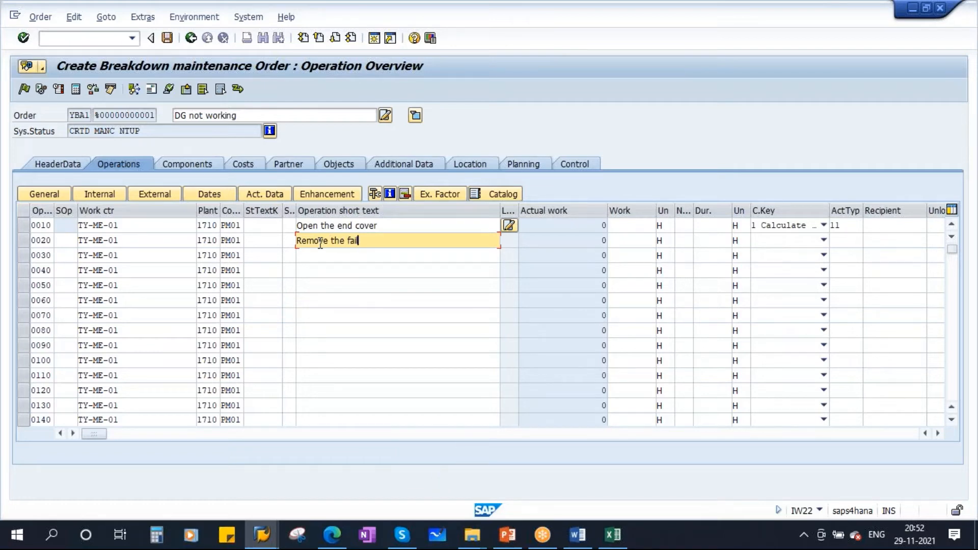
pyautogui.write('ure')
pyautogui.press('capslock')
pyautogui.write('B')
pyautogui.press('capslock')
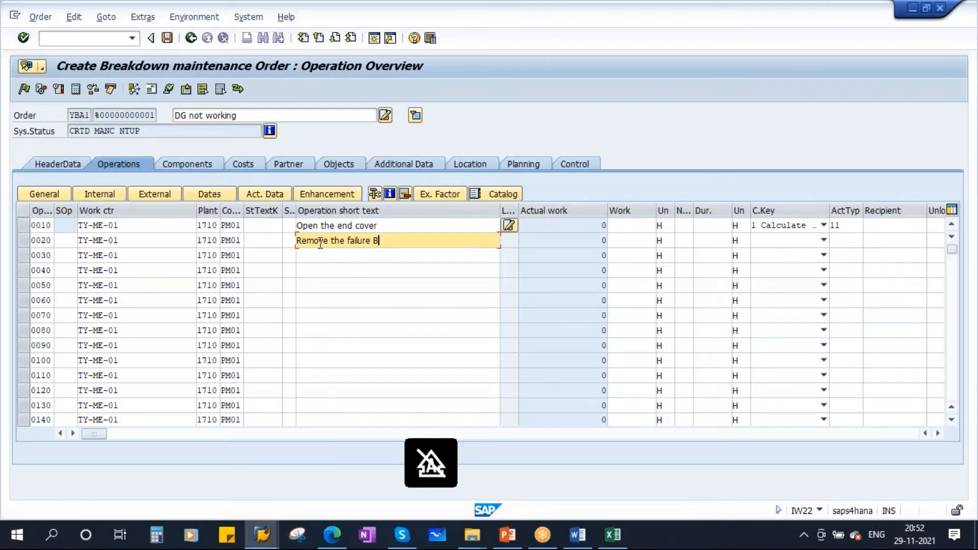
pyautogui.write('earing')
# Step: Copy operation 0020's short text into operation 0030 and change it to "Remove the failure Gasket"
pyautogui.moveTo(418, 240); pyautogui.dragTo(156, 242)
pyautogui.hotkey('ctrl', 'c')
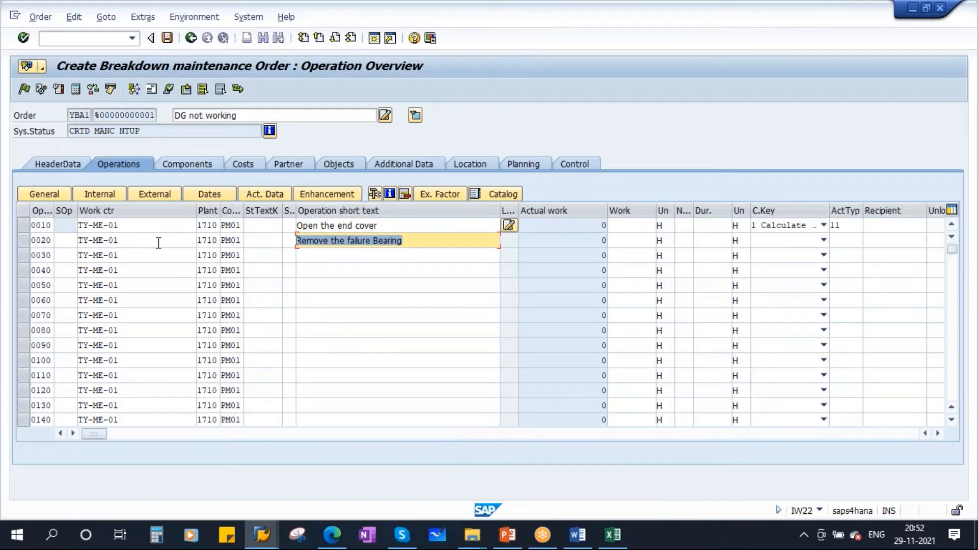
pyautogui.click(316, 254)
pyautogui.hotkey('ctrl', 'v')
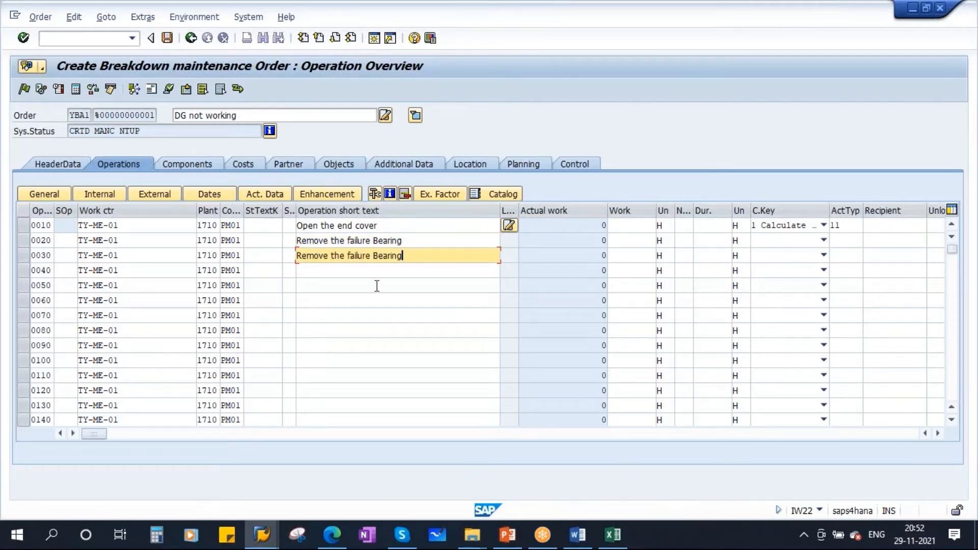
pyautogui.press('BackSpace')
pyautogui.press('BackSpace')
pyautogui.press('BackSpace')
pyautogui.press('BackSpace')
pyautogui.press('BackSpace')
pyautogui.press('BackSpace')
pyautogui.press('BackSpace')
pyautogui.press('capslock')
pyautogui.write('G')
pyautogui.press('capslock')
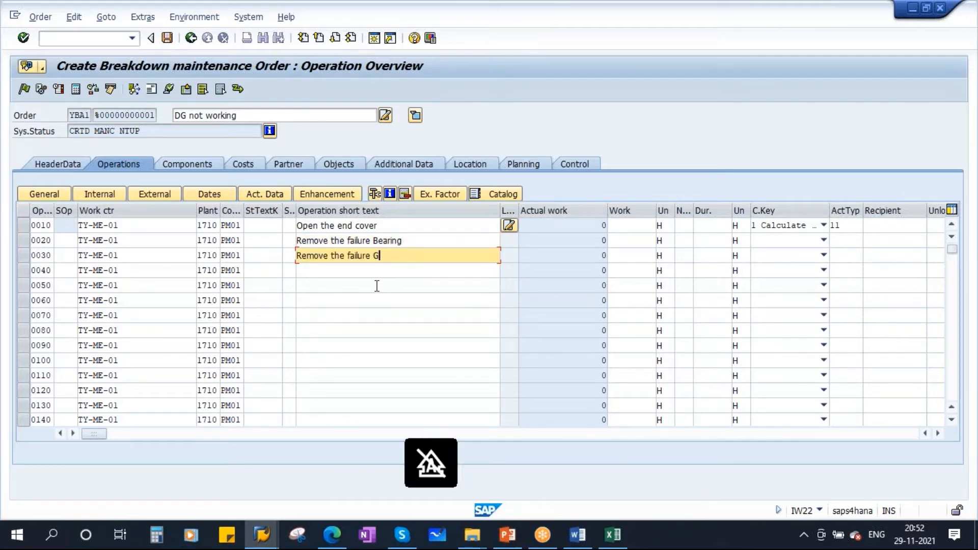
pyautogui.write('asket')
# Step: Reuse the copied text for operation 0040 and change it to "Remove the failure coupling"
pyautogui.click(316, 273)
pyautogui.hotkey('ctrl', 'v')
pyautogui.press('BackSpace')
pyautogui.press('BackSpace')
pyautogui.press('BackSpace')
pyautogui.press('BackSpace')
pyautogui.press('BackSpace')
pyautogui.press('BackSpace')
pyautogui.press('BackSpace')
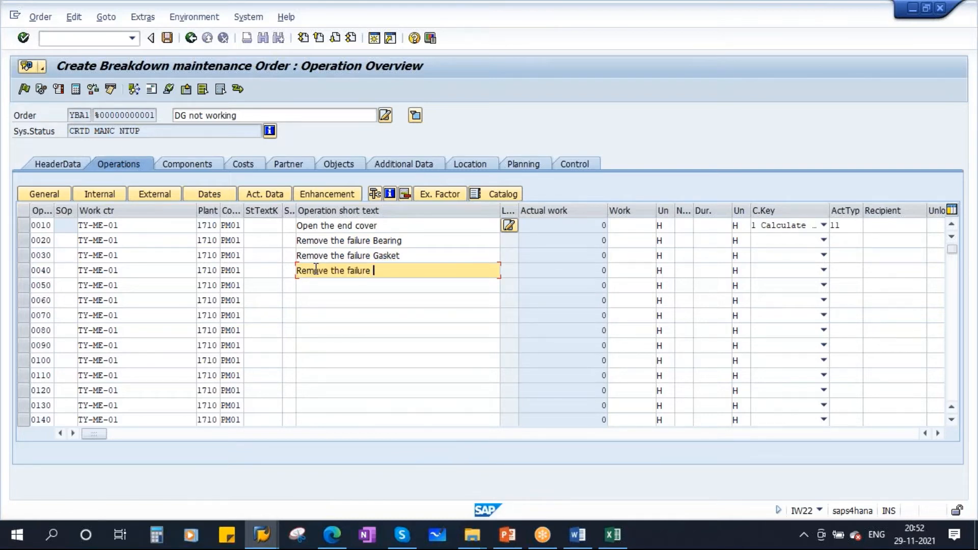
pyautogui.write('coupling')
# Step: Add operation 0050 with the short text "Replace with new bearing"
pyautogui.click(306, 286)
pyautogui.write('R')
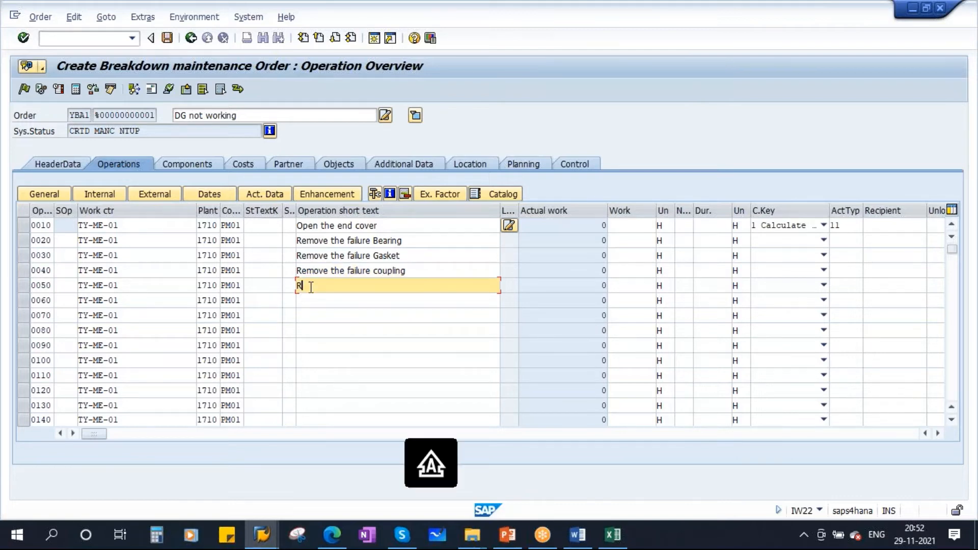
pyautogui.write('eplace ')
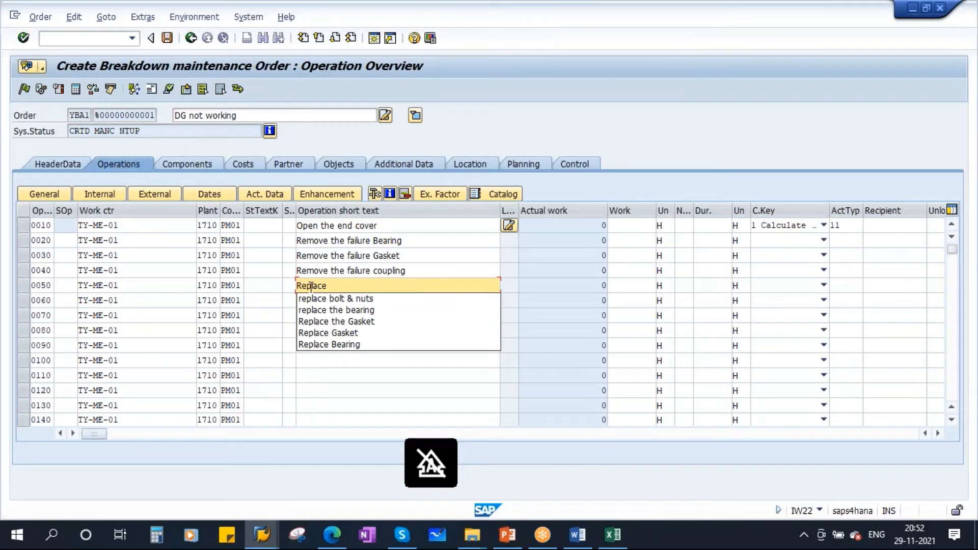
pyautogui.write('with ')
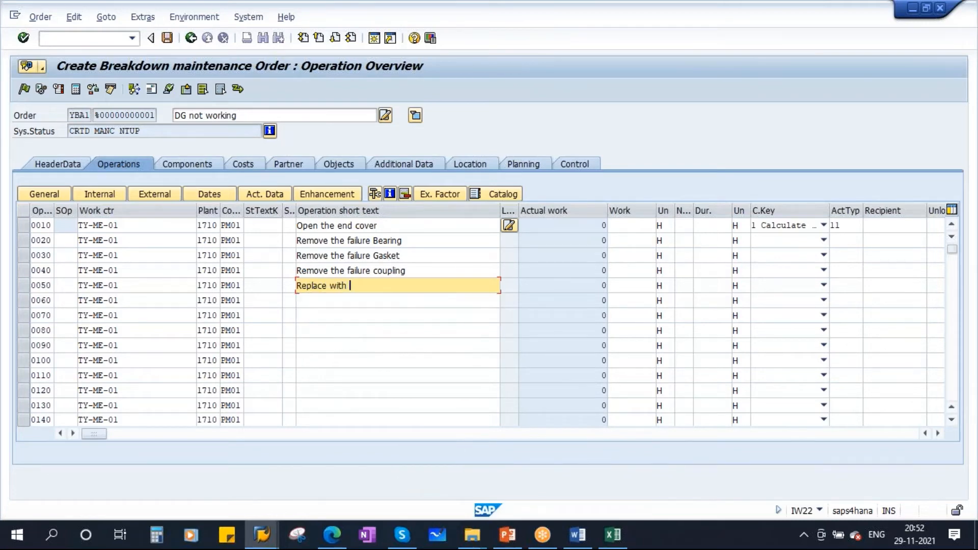
pyautogui.write('new bearing')
# Step: Copy operation 0050's short text into operation 0060 and change it to "Replace with new Gasket"
pyautogui.moveTo(402, 287); pyautogui.dragTo(307, 291)
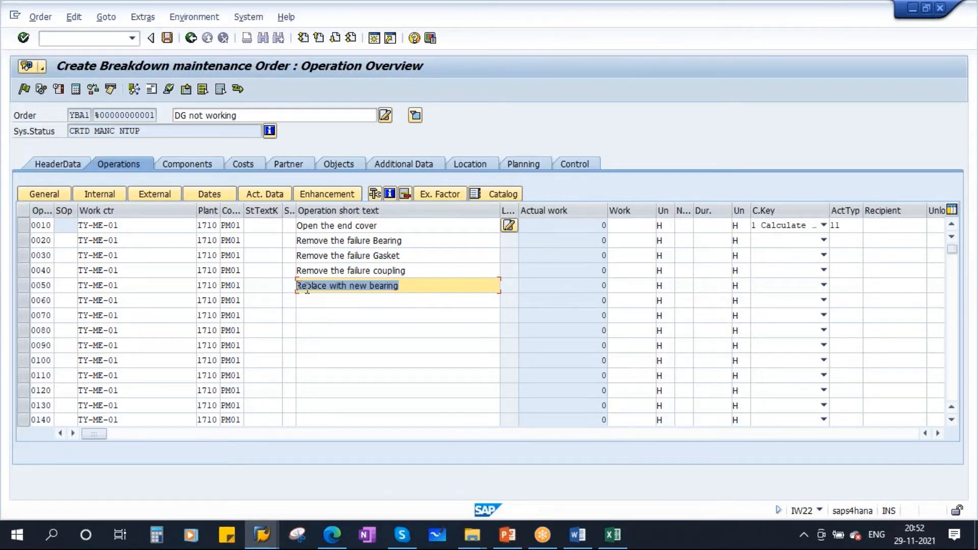
pyautogui.click(350, 299)
pyautogui.hotkey('ctrl', 'v')
pyautogui.press('BackSpace')
pyautogui.press('BackSpace')
pyautogui.press('BackSpace')
pyautogui.press('BackSpace')
pyautogui.press('BackSpace')
pyautogui.press('BackSpace')
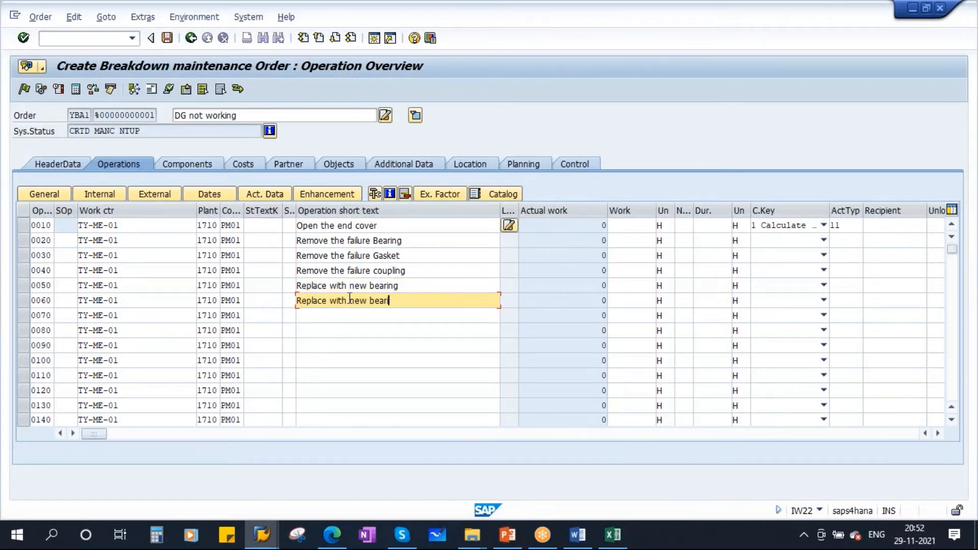
pyautogui.press('capslock')
pyautogui.write('Gas')
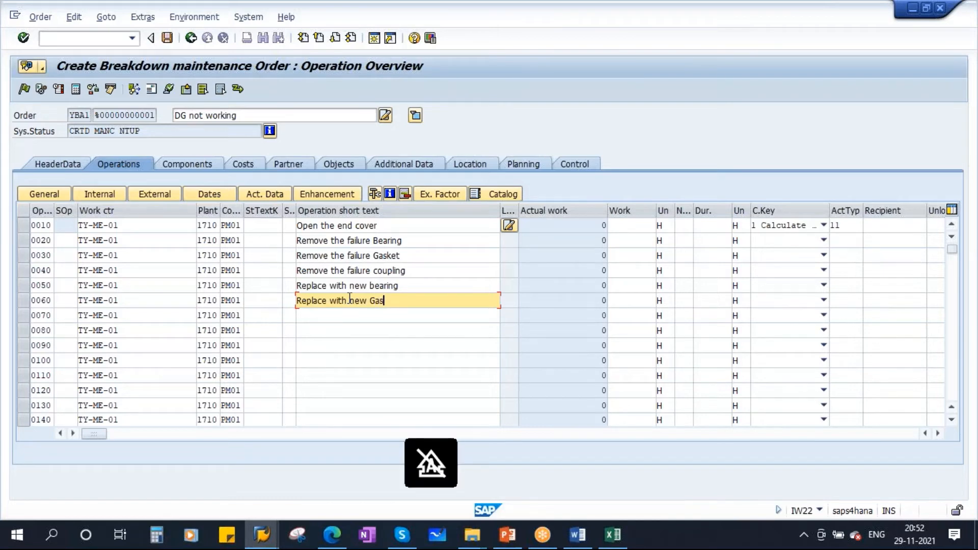
pyautogui.write('ket')
# Step: Reuse the copied text for operation 0070 and change it to "Replace with new coupling"
pyautogui.click(321, 318)
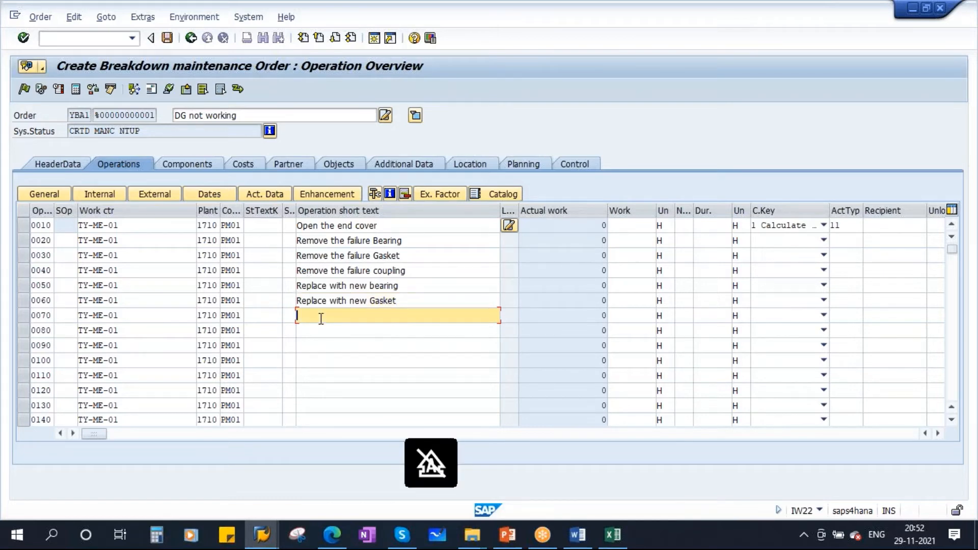
pyautogui.hotkey('ctrl', 'v')
pyautogui.press('BackSpace')
pyautogui.press('BackSpace')
pyautogui.press('BackSpace')
pyautogui.press('BackSpace')
pyautogui.press('BackSpace')
pyautogui.press('BackSpace')
pyautogui.press('BackSpace')
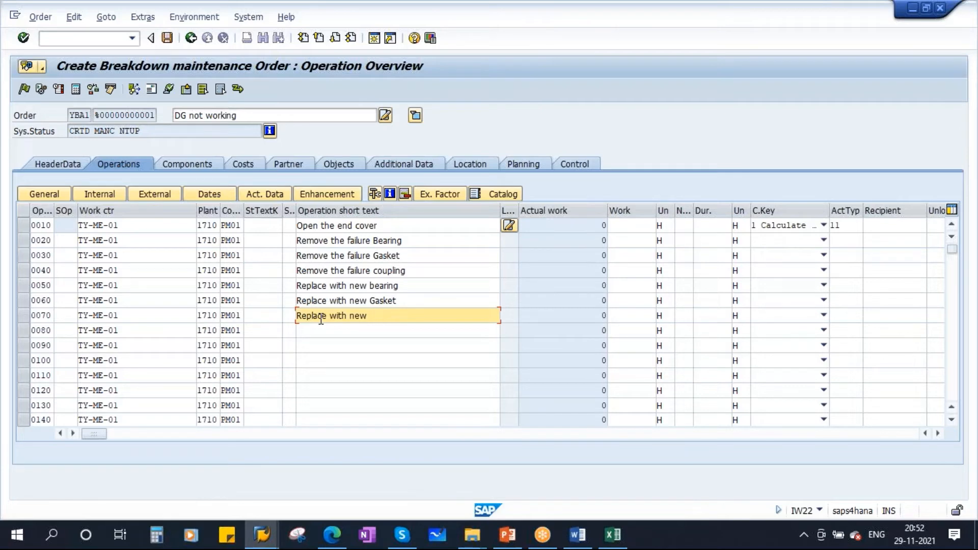
pyautogui.write('couplingg')
pyautogui.press('BackSpace')
pyautogui.press('BackSpace')
pyautogui.write('g')
# Step: Add operation 0080 with the short text "Replace the bolts and nuts"
pyautogui.click(329, 330)
pyautogui.write('Re')
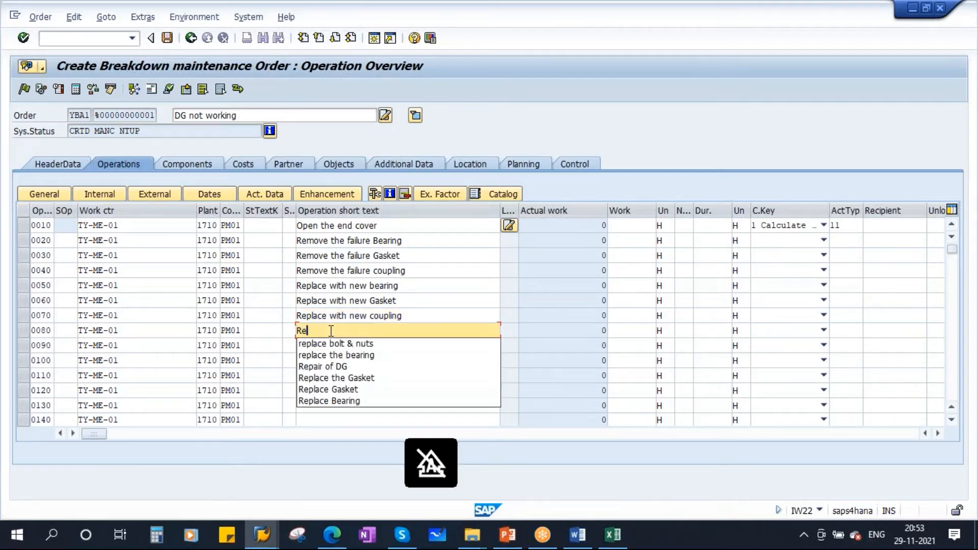
pyautogui.write('place ')
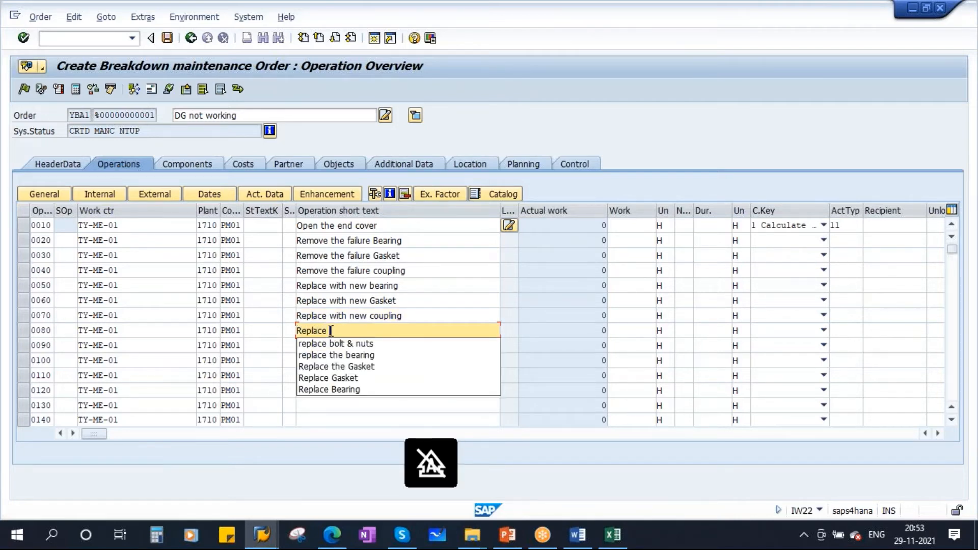
pyautogui.write('the botls')
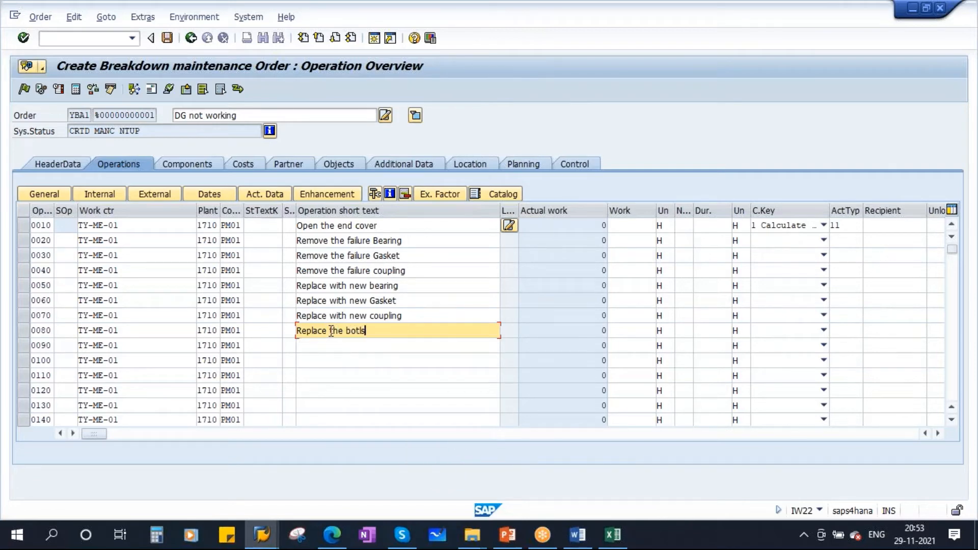
pyautogui.write(' and')
pyautogui.press('BackSpace')
pyautogui.press('BackSpace')
pyautogui.press('BackSpace')
pyautogui.press('BackSpace')
pyautogui.press('BackSpace')
pyautogui.press('BackSpace')
pyautogui.write('lts and nuts')
# Step: Add operation 0090 with the short text "Do the Inspection"
pyautogui.click(321, 345)
pyautogui.press('capslock')
pyautogui.write('D')
pyautogui.press('capslock')
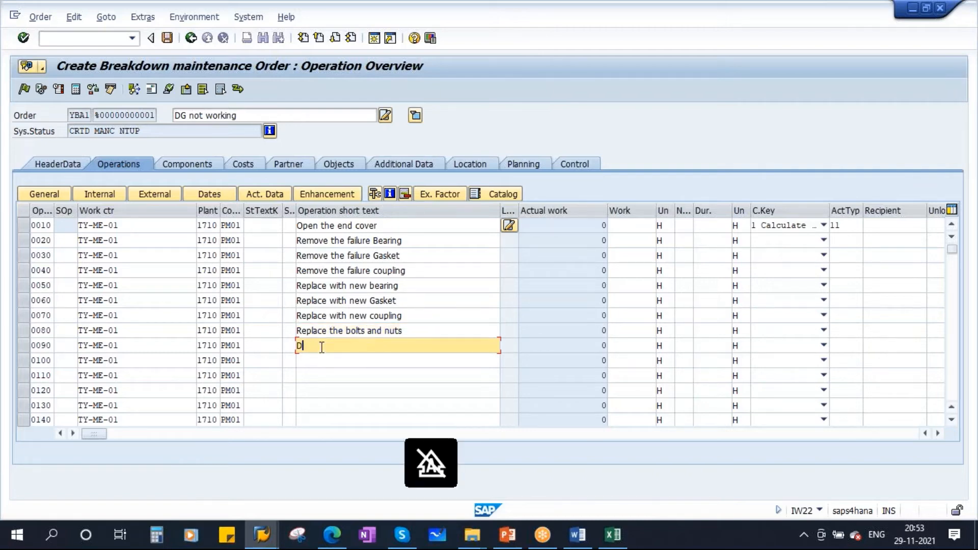
pyautogui.write('o the')
pyautogui.press('capslock')
pyautogui.write('I')
pyautogui.press('capslock')
pyautogui.write('nspection')
# Step: Check the control key of operation 0010 and narrow the Operation short text column to fit its texts
pyautogui.click(222, 226)
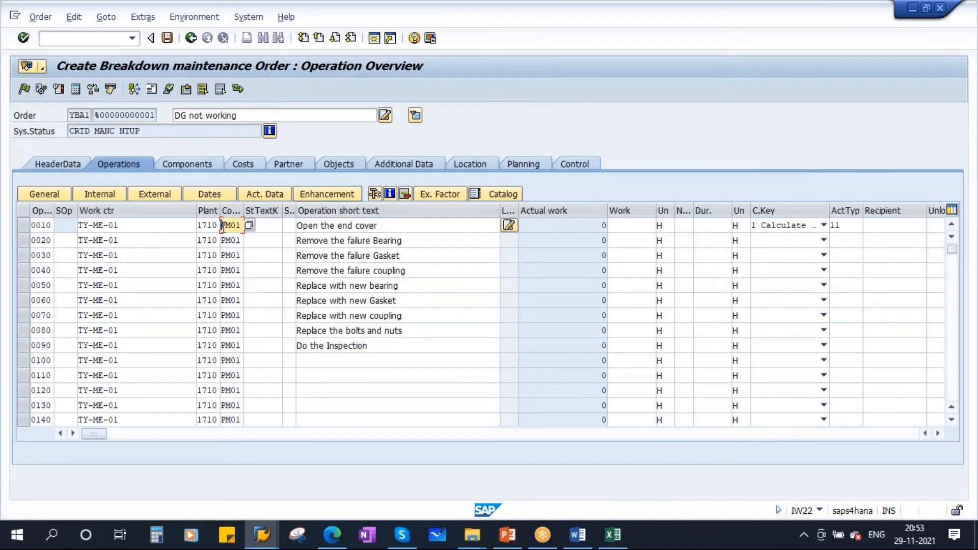
pyautogui.doubleClick(222, 225)
pyautogui.moveTo(500, 239); pyautogui.dragTo(416, 261)
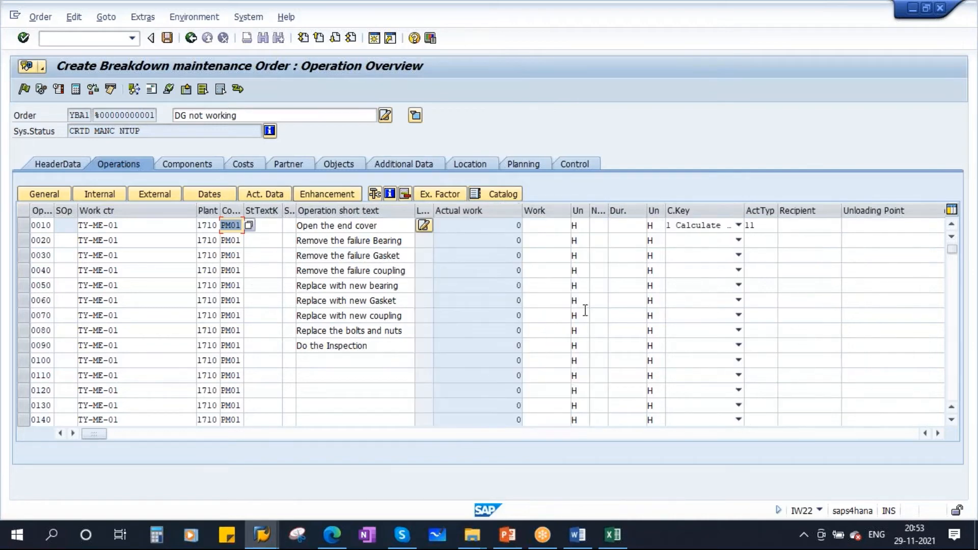
# Step: Set the number of persons to 2 for each of operations 0010 through 0090
pyautogui.click(599, 226)
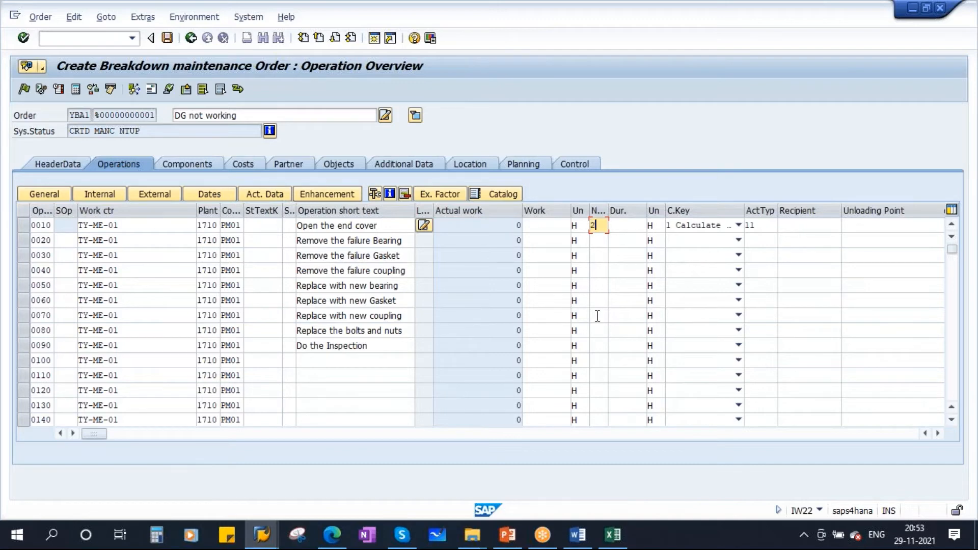
pyautogui.press('Down')
pyautogui.press('2')
pyautogui.press('Down')
pyautogui.press('2')
pyautogui.press('Down')
pyautogui.press('2')
pyautogui.press('Down')
pyautogui.press('2')
pyautogui.press('Down')
pyautogui.press('2')
pyautogui.press('Down')
pyautogui.press('2')
pyautogui.press('Down')
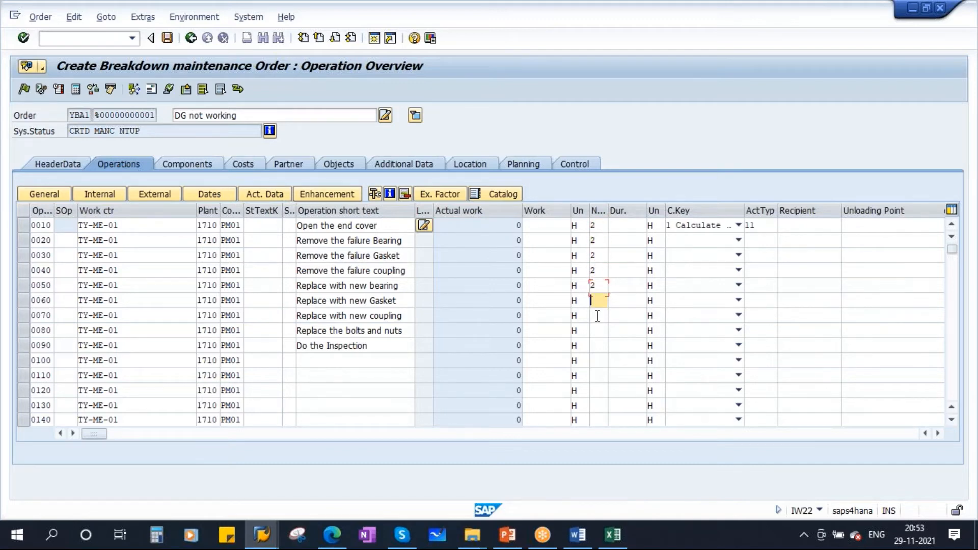
pyautogui.write('2')
pyautogui.press('Down')
pyautogui.write('2')
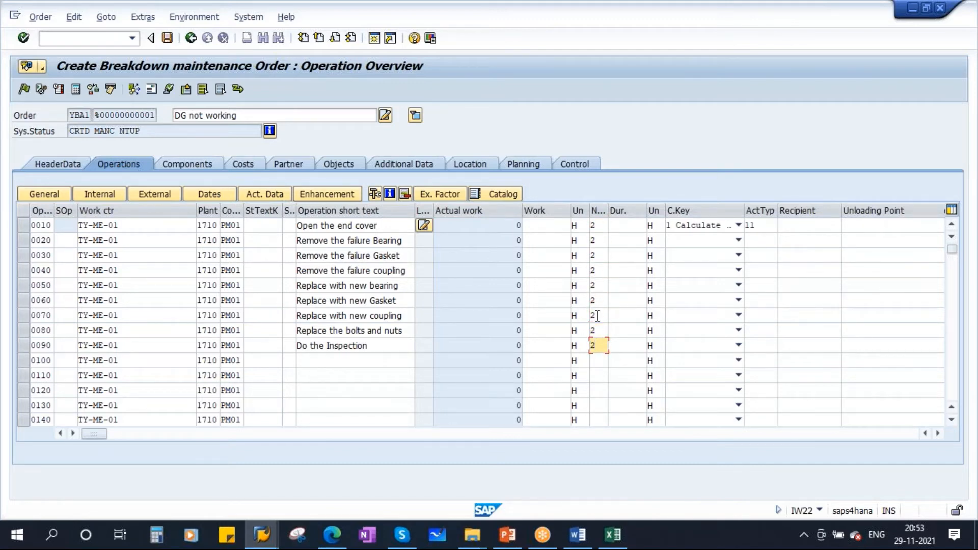
# Step: Set the planned work to 8 hours for operation 0010 and 6 hours for operation 0020
pyautogui.click(551, 229)
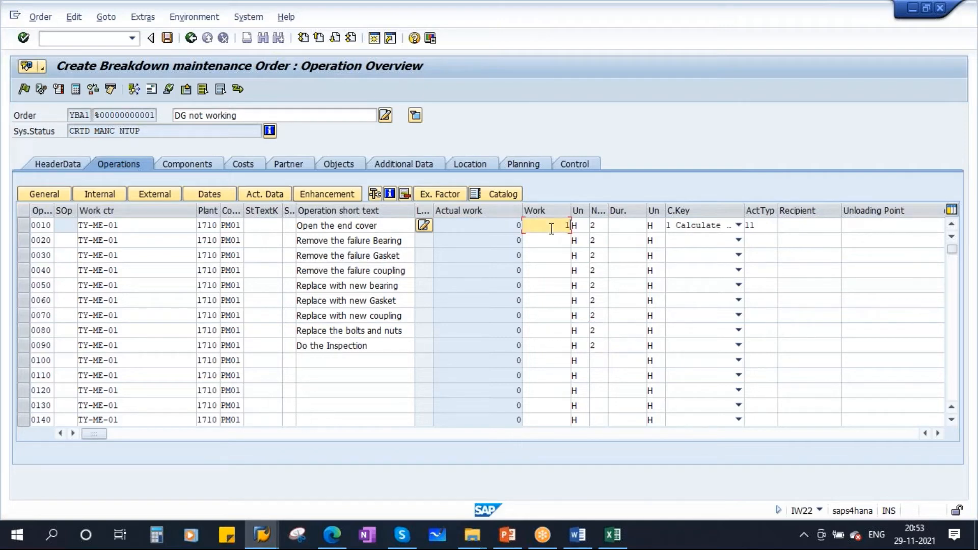
pyautogui.write('10')
pyautogui.press('Down')
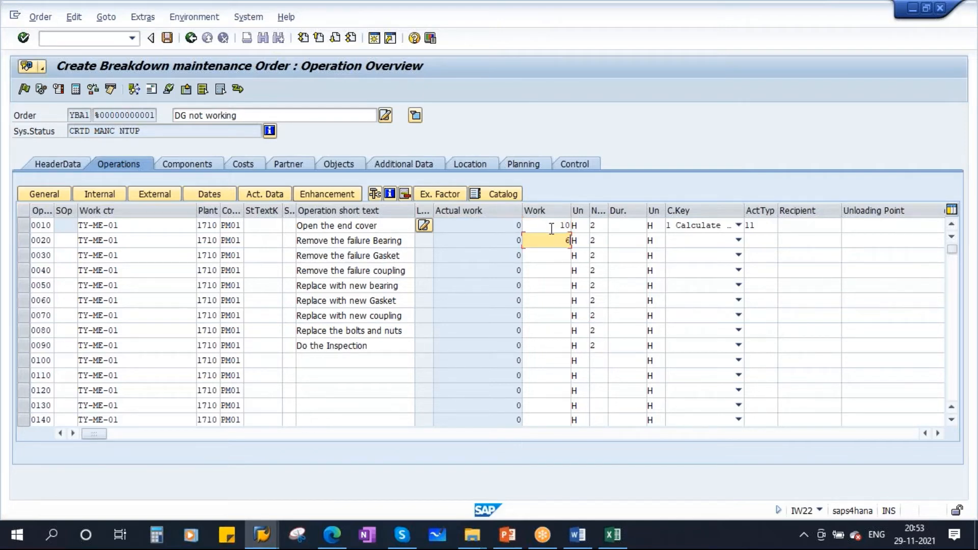
pyautogui.click(558, 226)
pyautogui.press('BackSpace')
pyautogui.press('BackSpace')
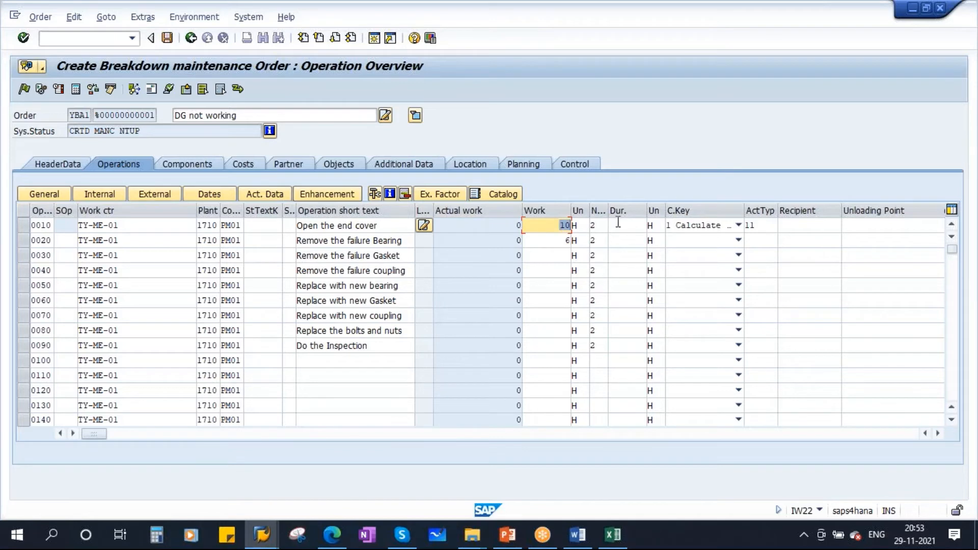
pyautogui.write('8')
pyautogui.click(559, 242)
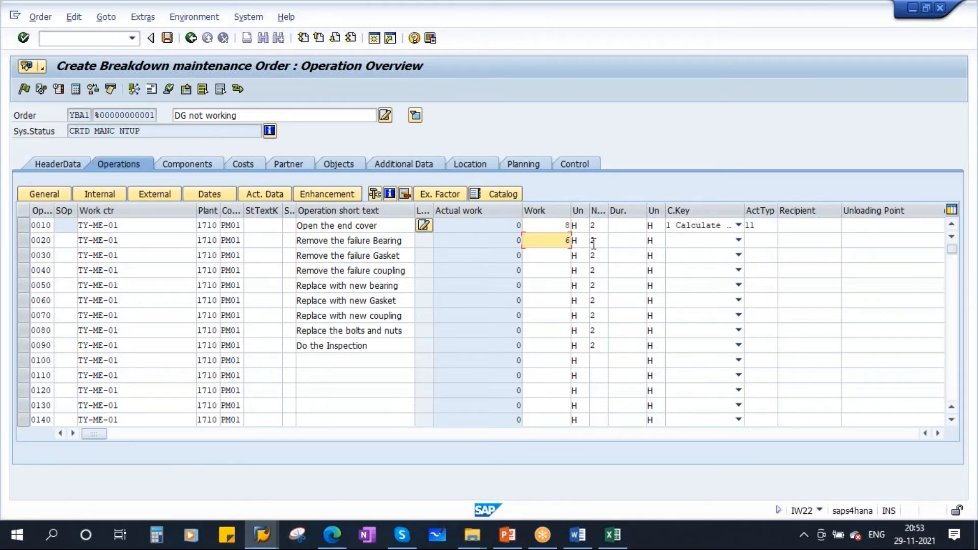
# Step: Enter planned work for operations 0030 through 0090 as 2, 4, 6, 8, 4, 4 and 6 hours respectively
pyautogui.click(557, 253)
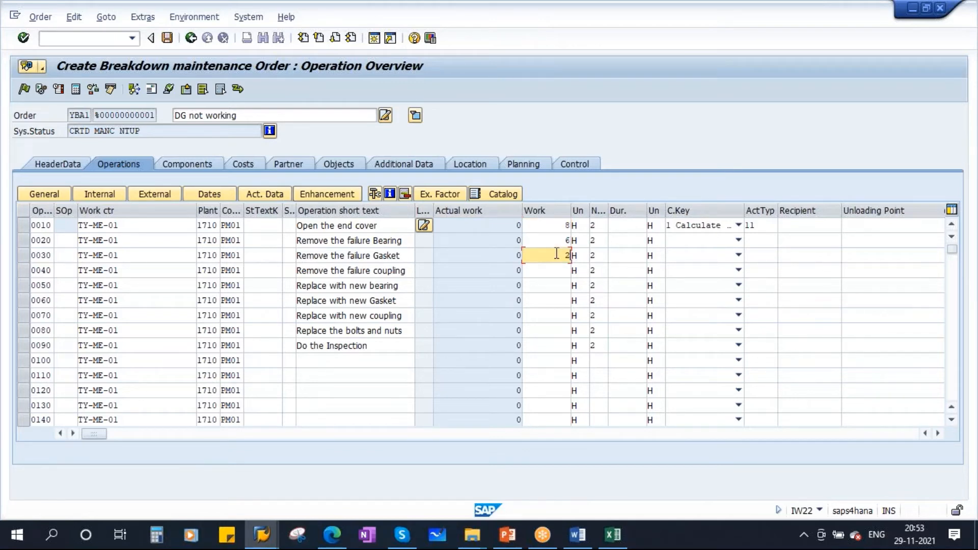
pyautogui.click(558, 275)
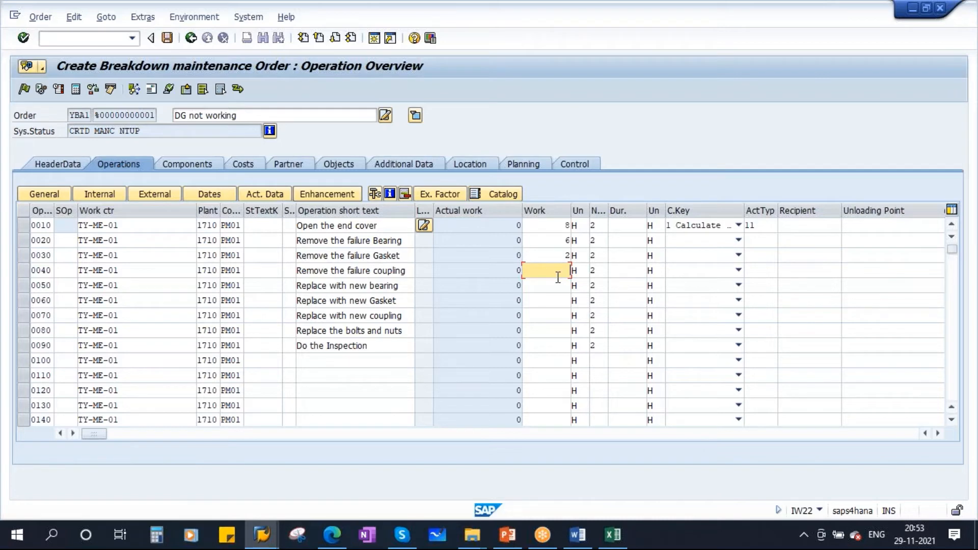
pyautogui.write('4')
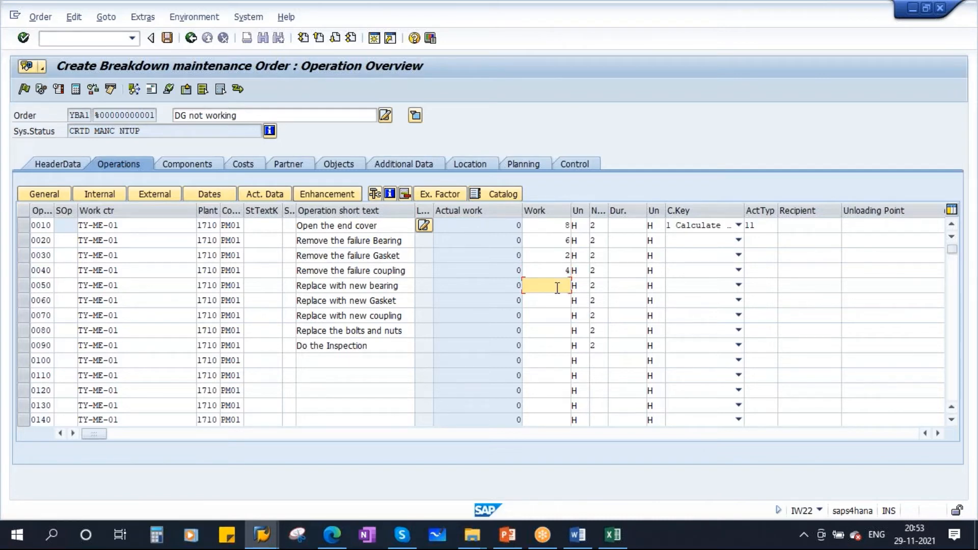
pyautogui.write('6')
pyautogui.press('Down')
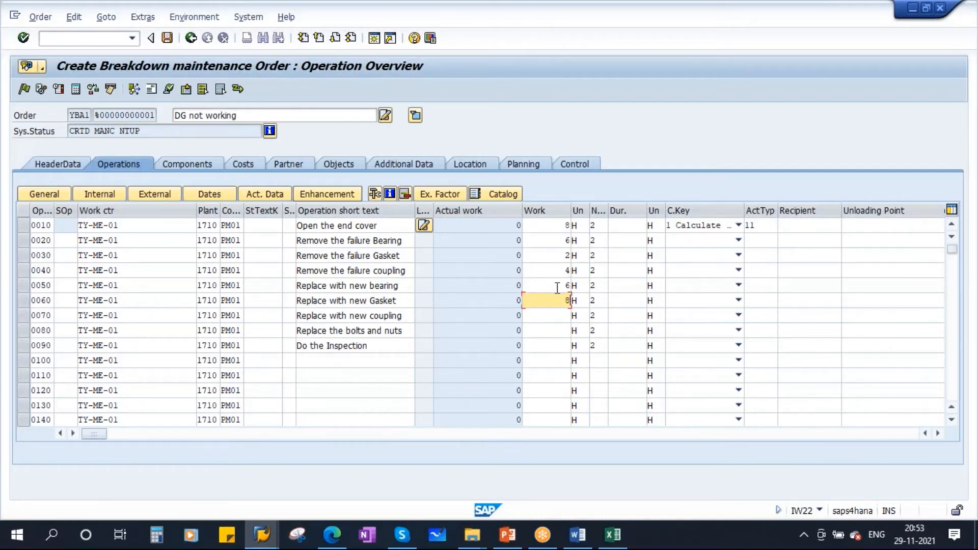
pyautogui.press('Down')
pyautogui.write('4')
pyautogui.press('Down')
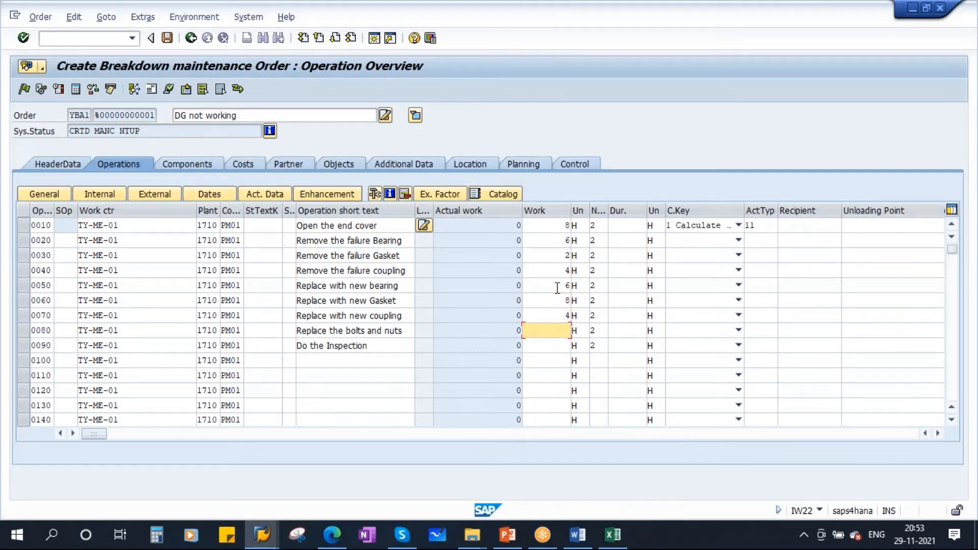
pyautogui.press('Down')
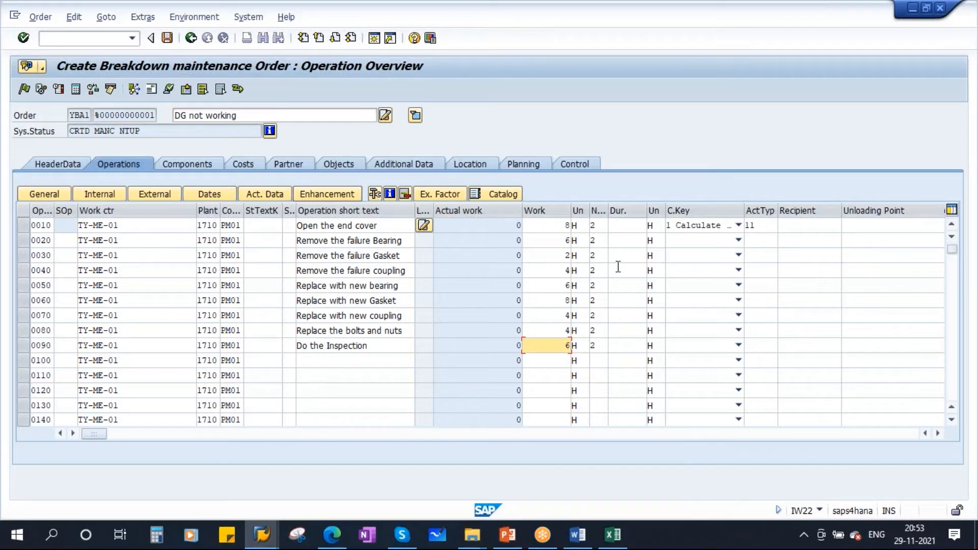
# Step: Check the work, number and duration fields of operation 0010 and calculate the durations of all the operations
pyautogui.click(546, 225)
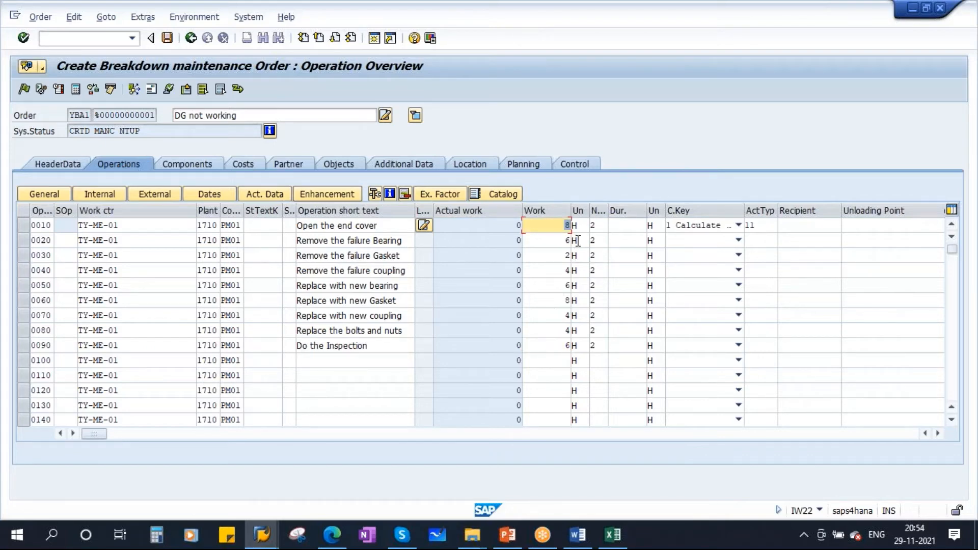
pyautogui.click(598, 225)
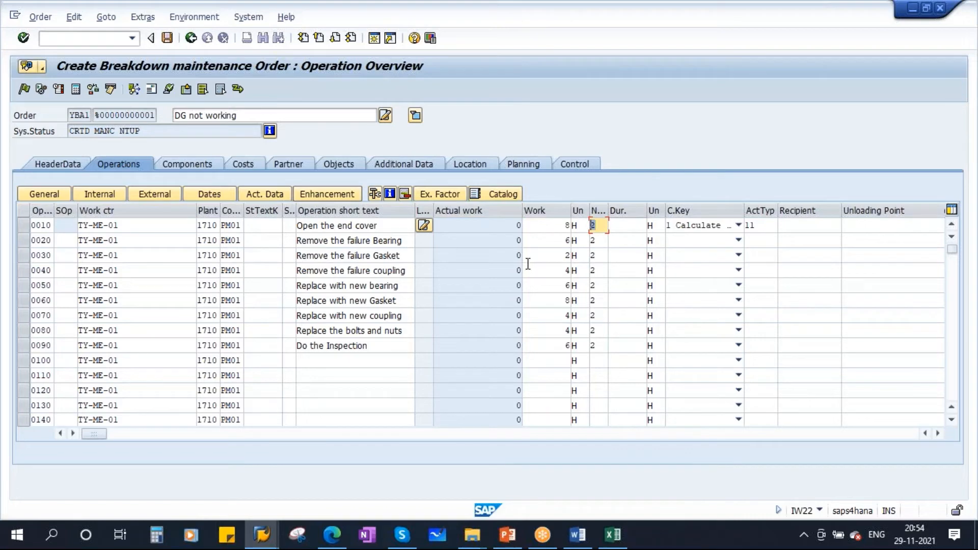
pyautogui.click(628, 225)
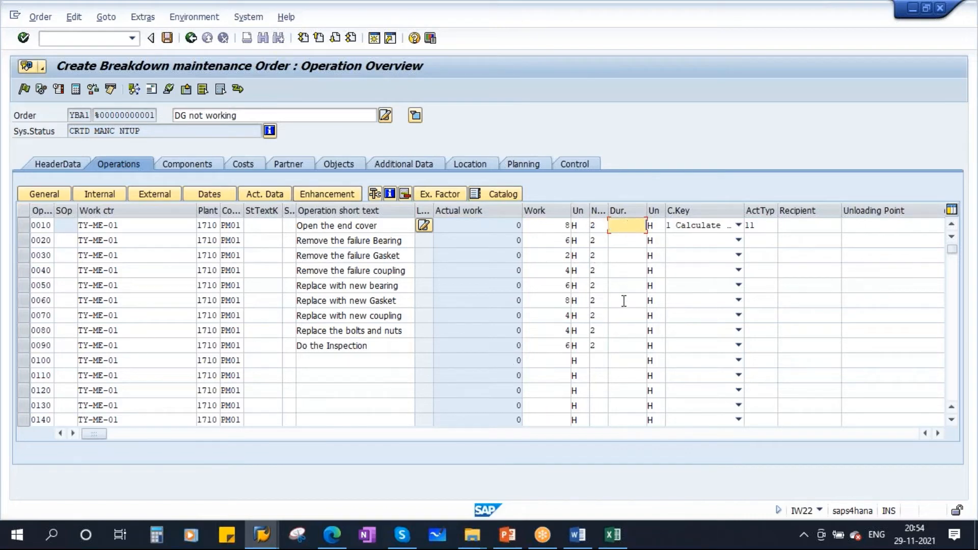
pyautogui.click(566, 225)
pyautogui.click(597, 228)
pyautogui.press('Return')
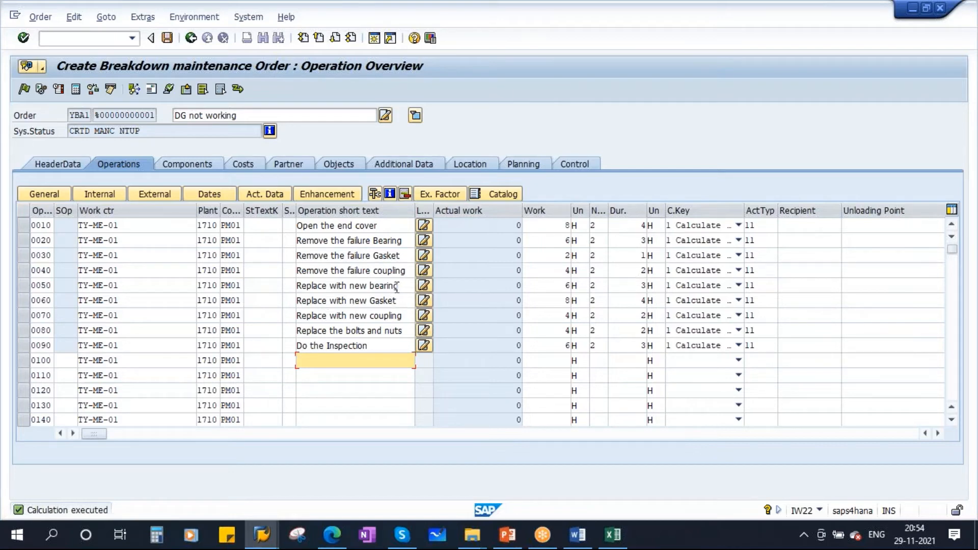
# Step: Examine the replacement operations 0050 through 0080 that require spare parts, leaving none of them selected
pyautogui.moveTo(398, 287); pyautogui.dragTo(272, 290)
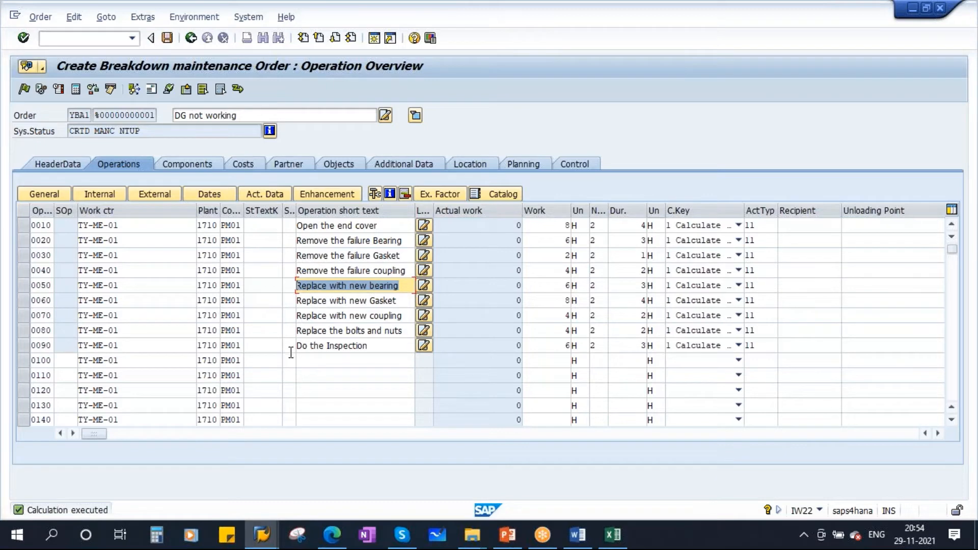
pyautogui.click(34, 287)
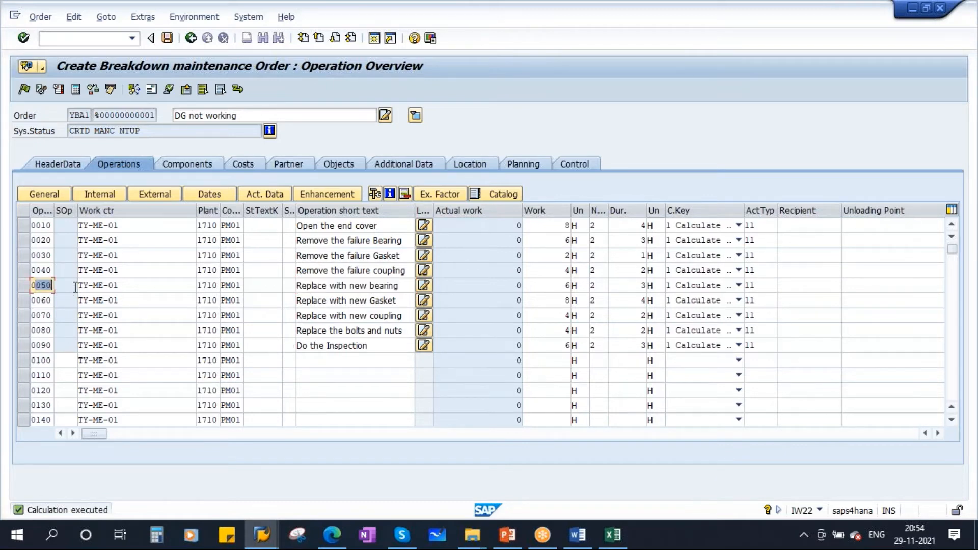
pyautogui.click(22, 286)
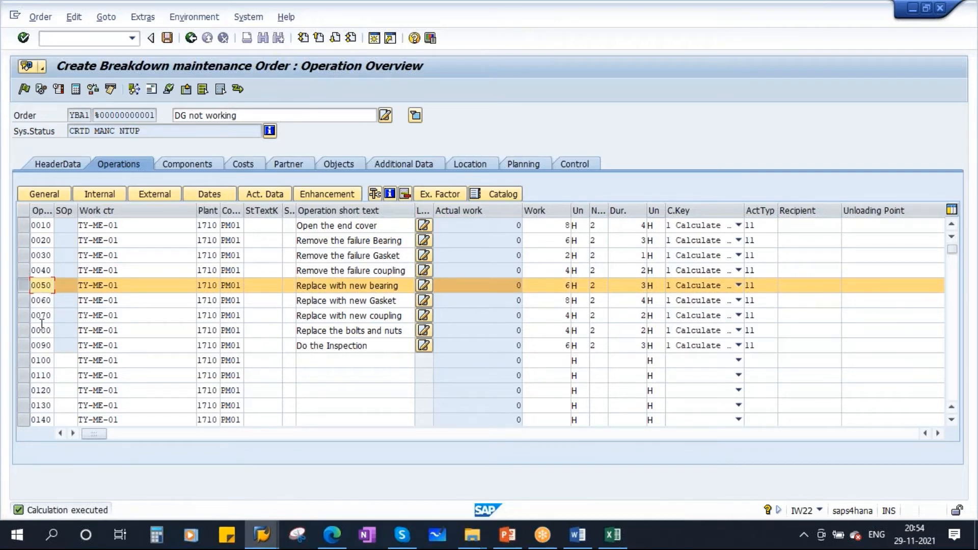
pyautogui.click(23, 300)
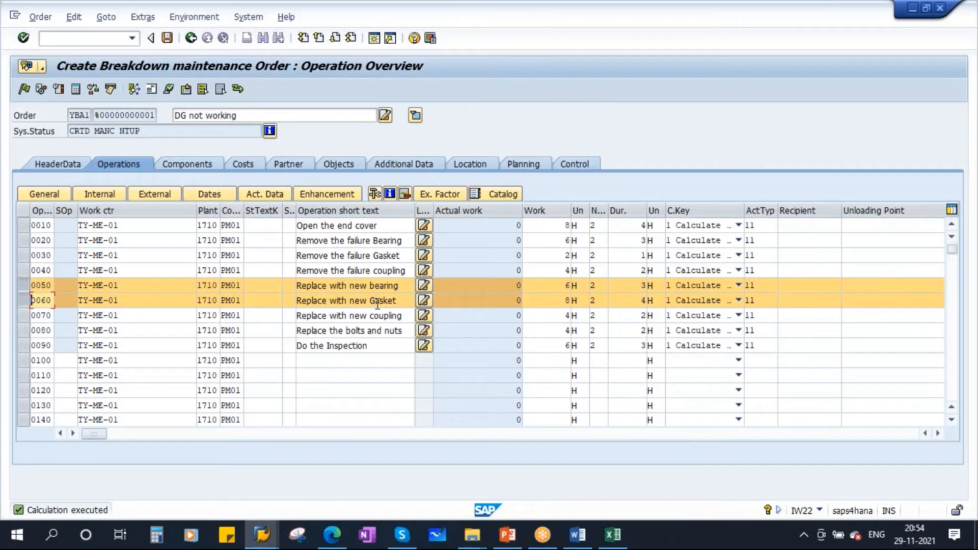
pyautogui.click(23, 315)
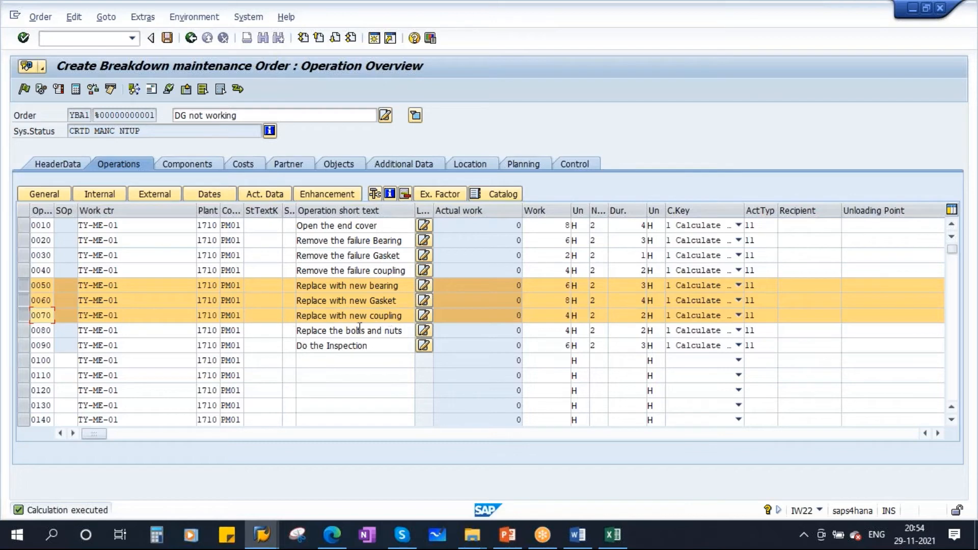
pyautogui.click(22, 330)
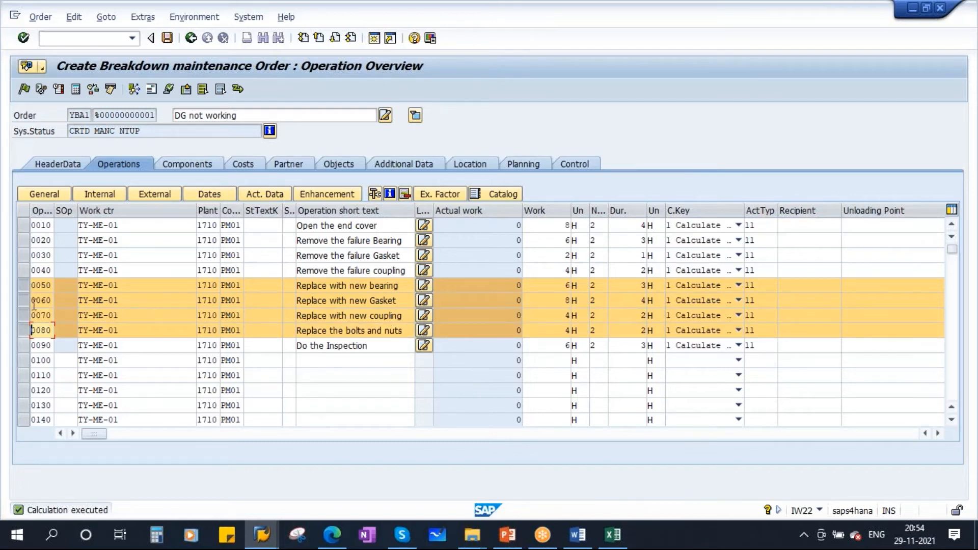
pyautogui.click(24, 285)
pyautogui.click(24, 301)
pyautogui.click(24, 315)
pyautogui.click(22, 330)
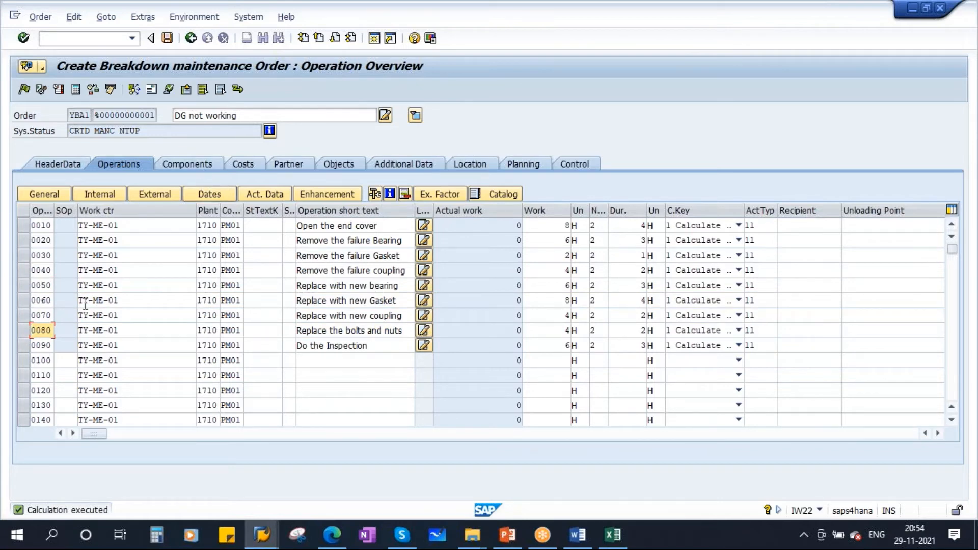
# Step: Add ball bearing SP007 from the diesel generator's structure list as a component allocated to operation 0050
pyautogui.click(26, 284)
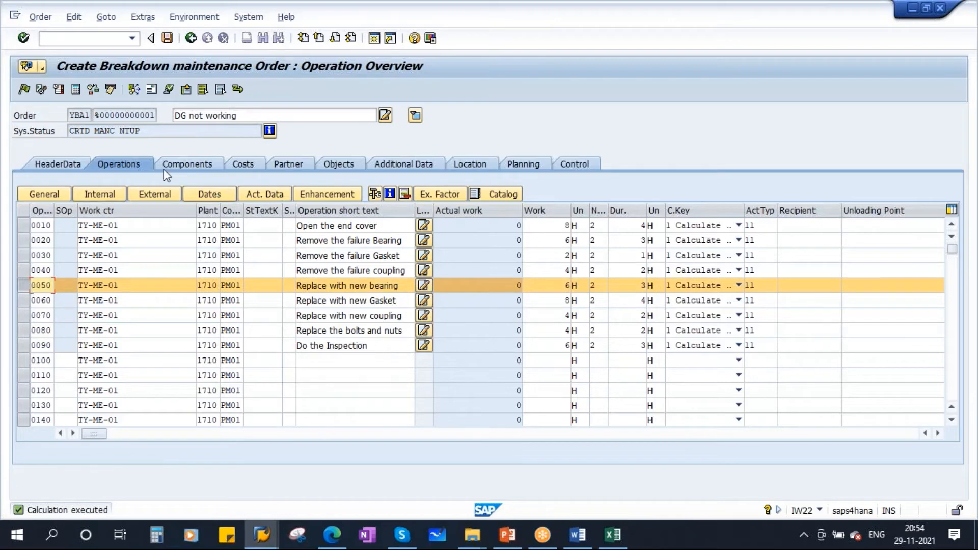
pyautogui.click(200, 164)
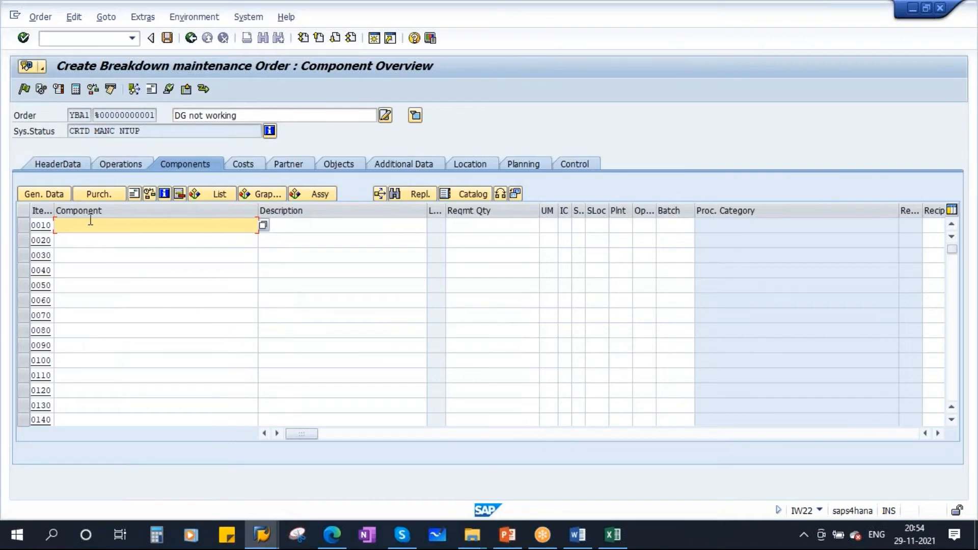
pyautogui.click(213, 192)
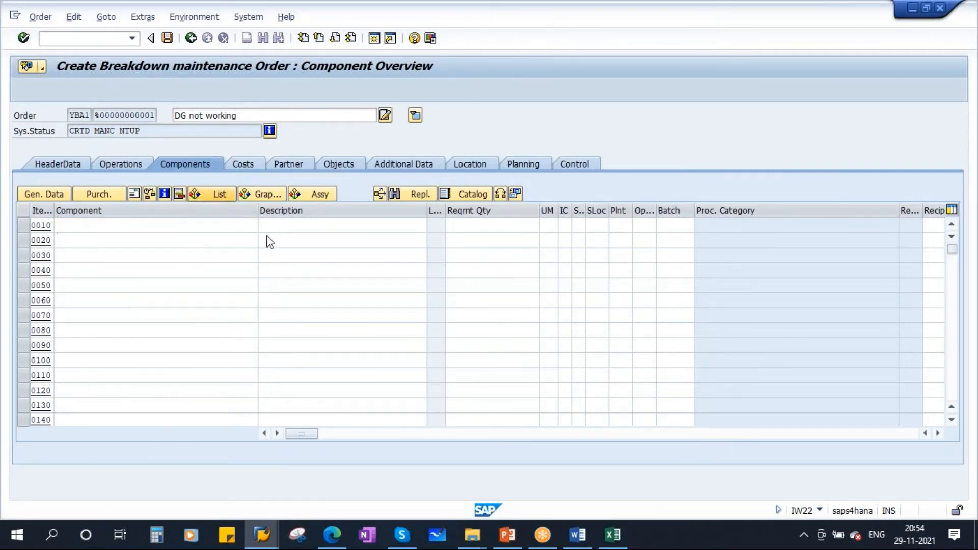
pyautogui.write('0050')
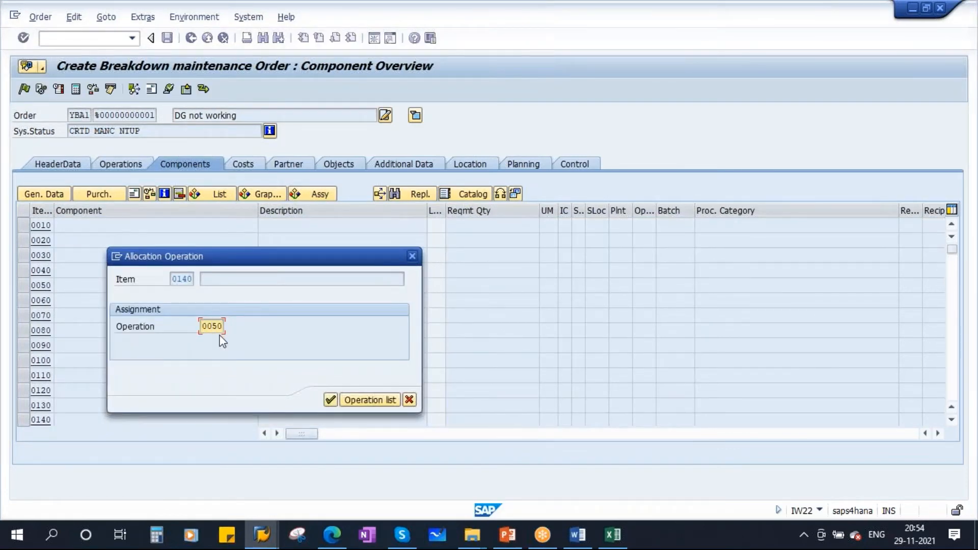
pyautogui.click(331, 401)
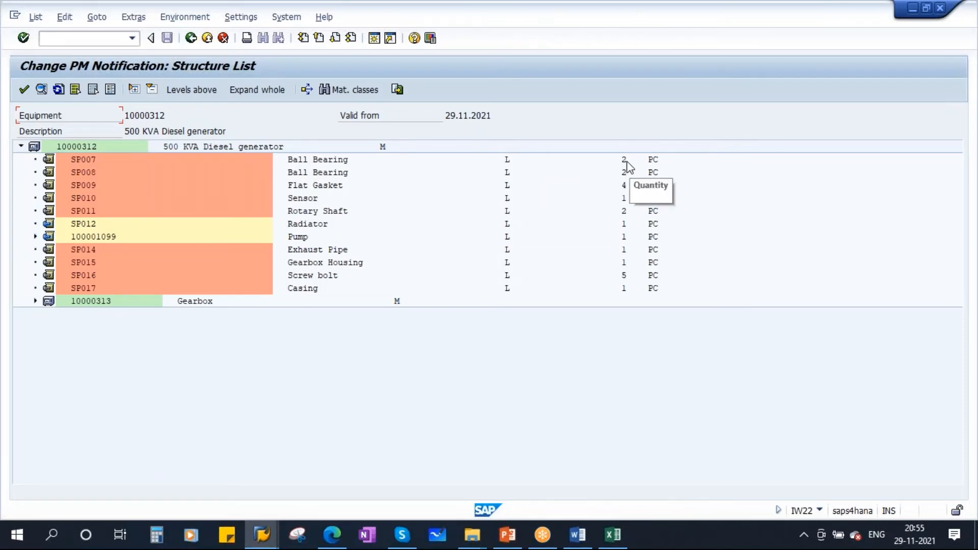
pyautogui.click(93, 159)
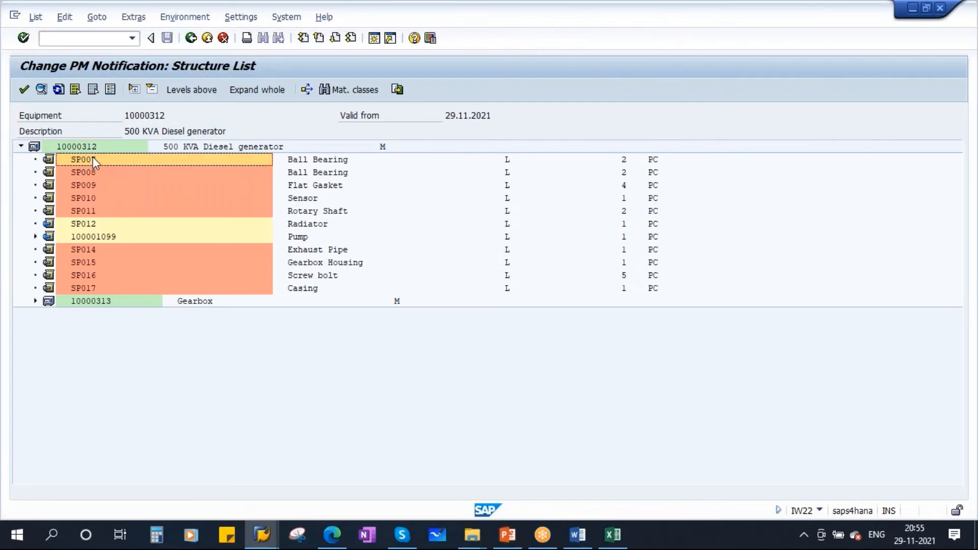
pyautogui.click(24, 91)
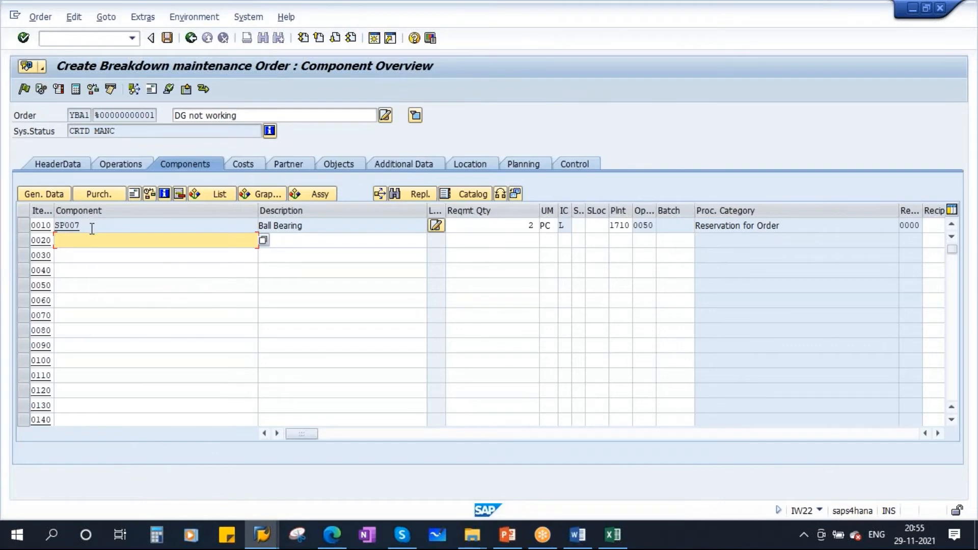
# Step: Narrow the Component column and review the ball bearing's required quantity, item category, storage location and special stock fields
pyautogui.moveTo(258, 214); pyautogui.dragTo(153, 234)
pyautogui.doubleClick(421, 225)
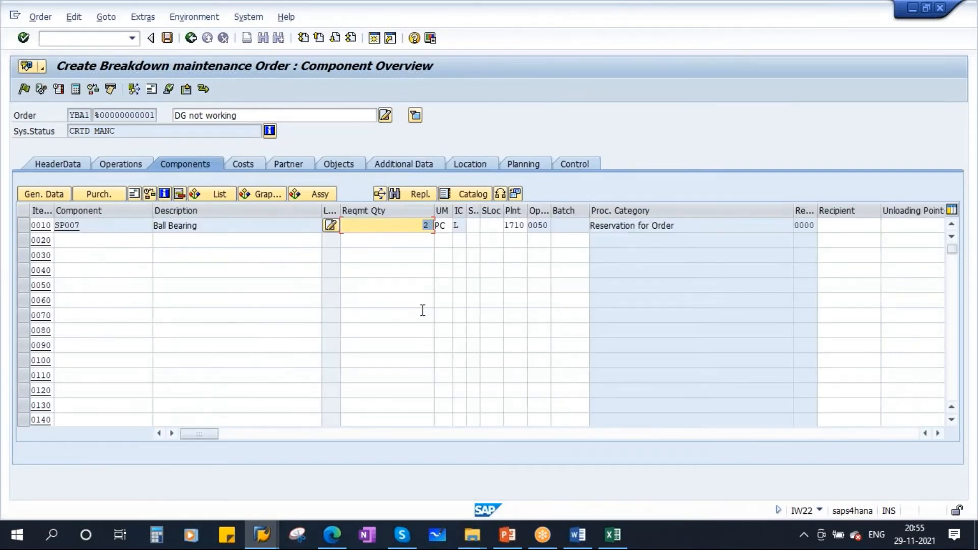
pyautogui.click(462, 229)
pyautogui.click(478, 228)
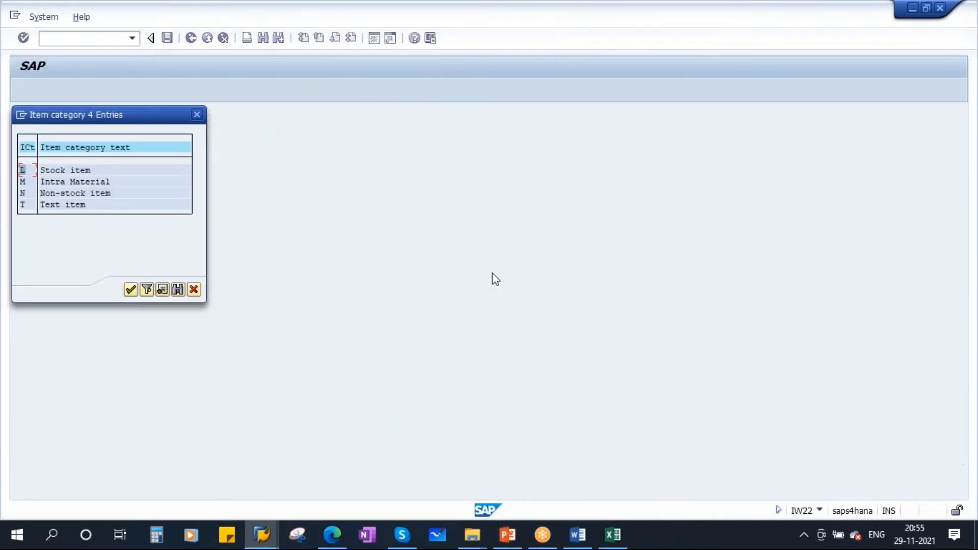
pyautogui.click(133, 291)
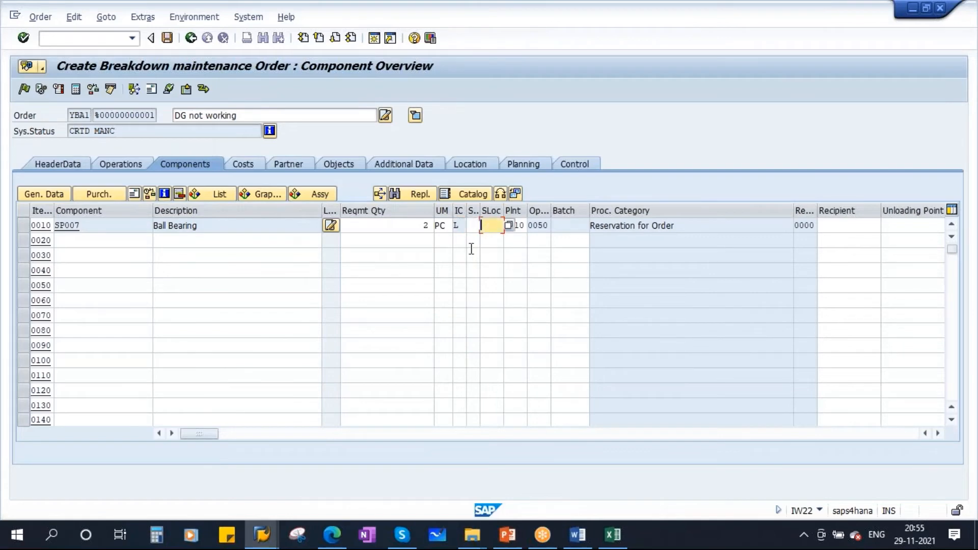
pyautogui.click(473, 226)
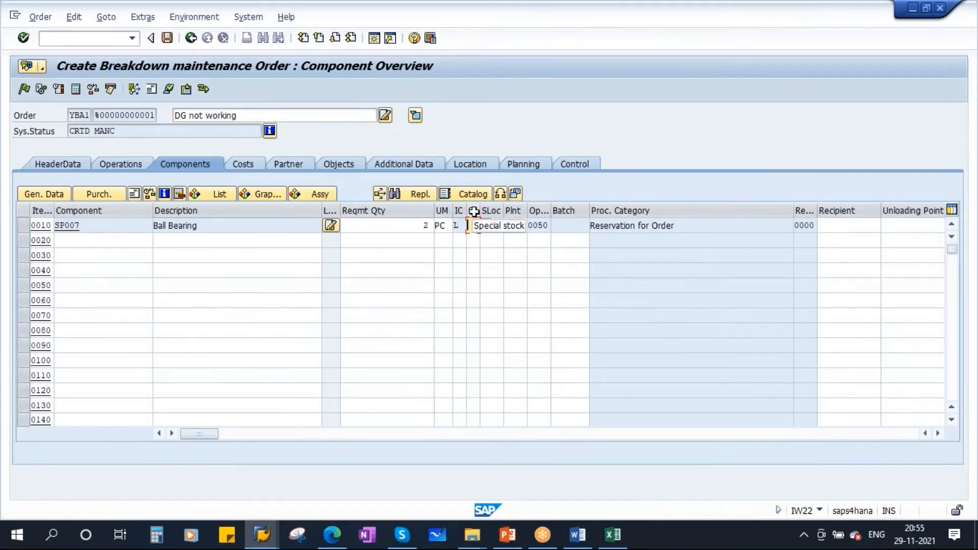
# Step: Add flat gasket SP009 from the diesel generator's structure list as a component allocated to gasket replacement operation 0060
pyautogui.press('Return')
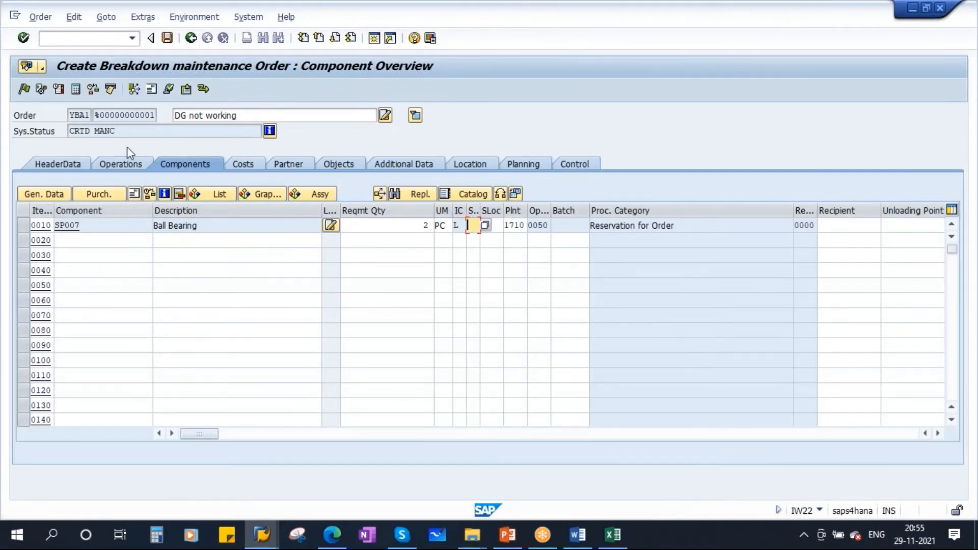
pyautogui.click(121, 164)
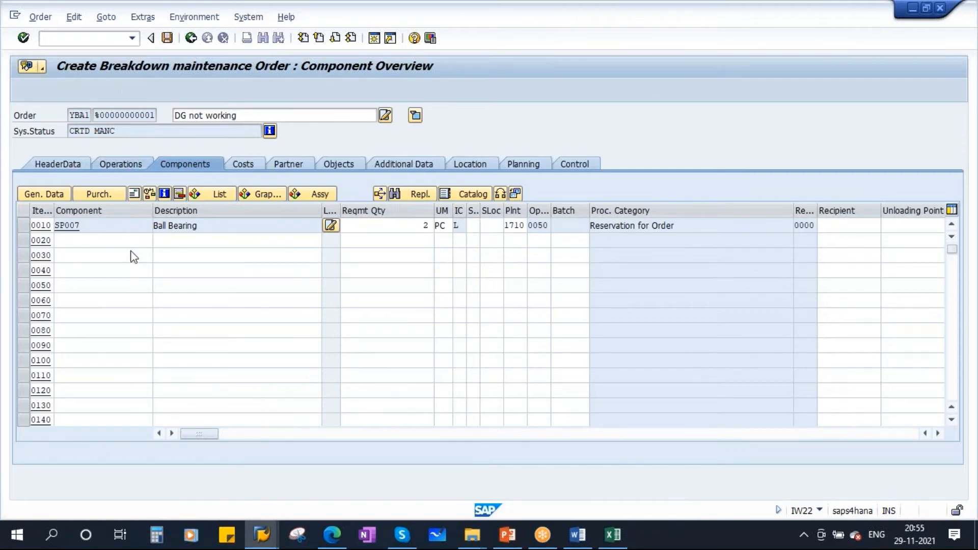
pyautogui.click(385, 306)
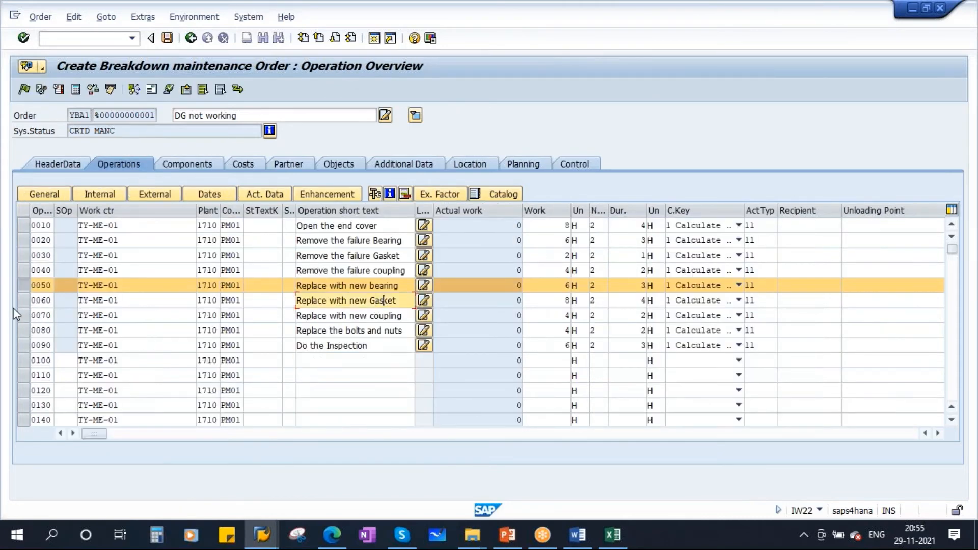
pyautogui.click(23, 287)
pyautogui.moveTo(401, 301); pyautogui.dragTo(245, 301)
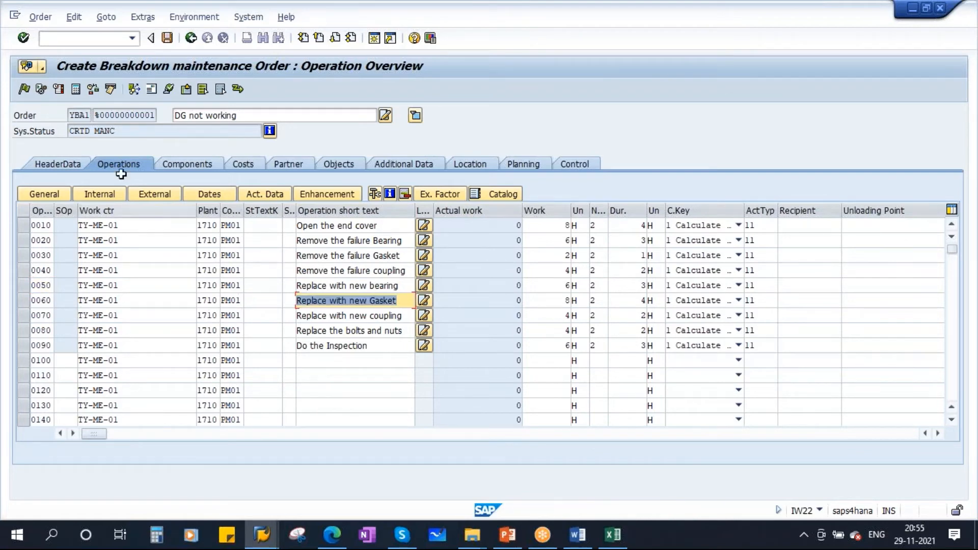
pyautogui.click(198, 171)
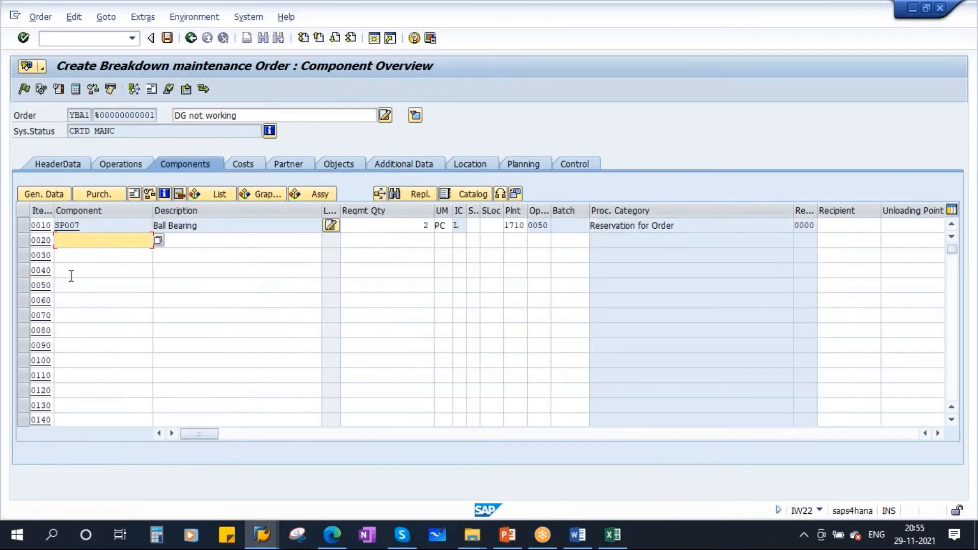
pyautogui.click(224, 195)
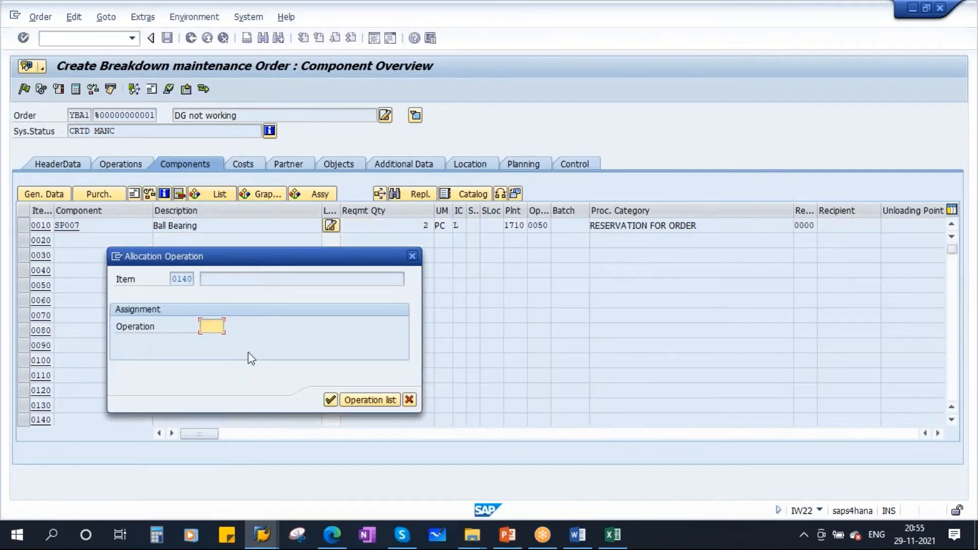
pyautogui.write('006')
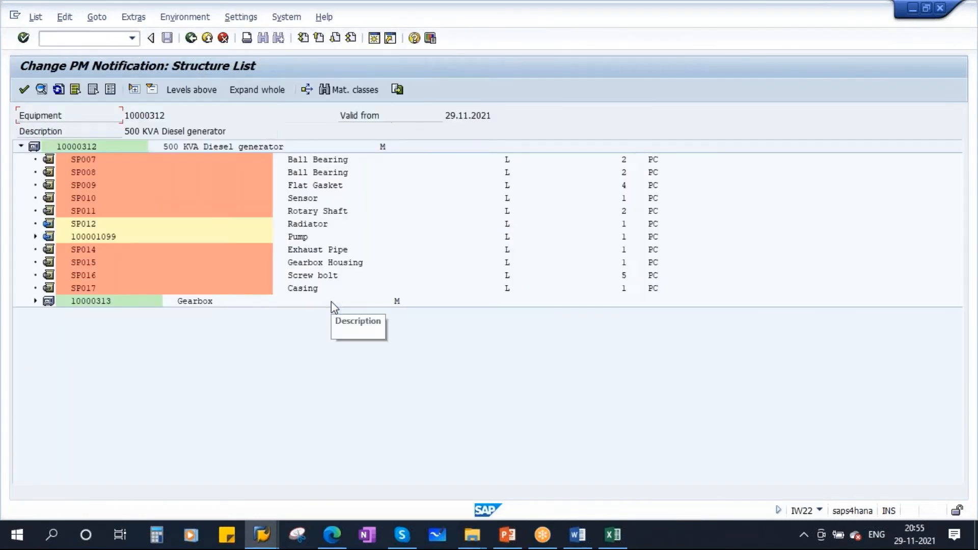
pyautogui.click(329, 188)
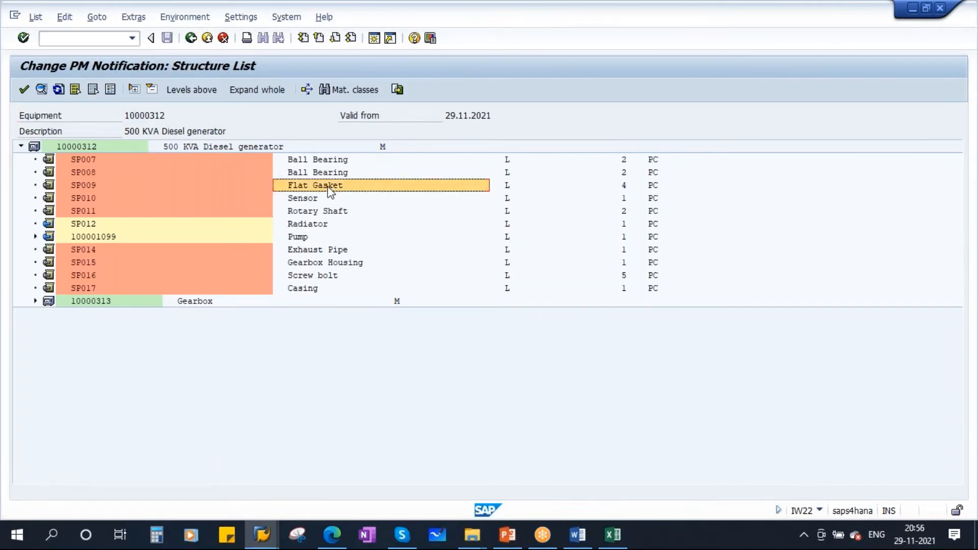
pyautogui.click(623, 187)
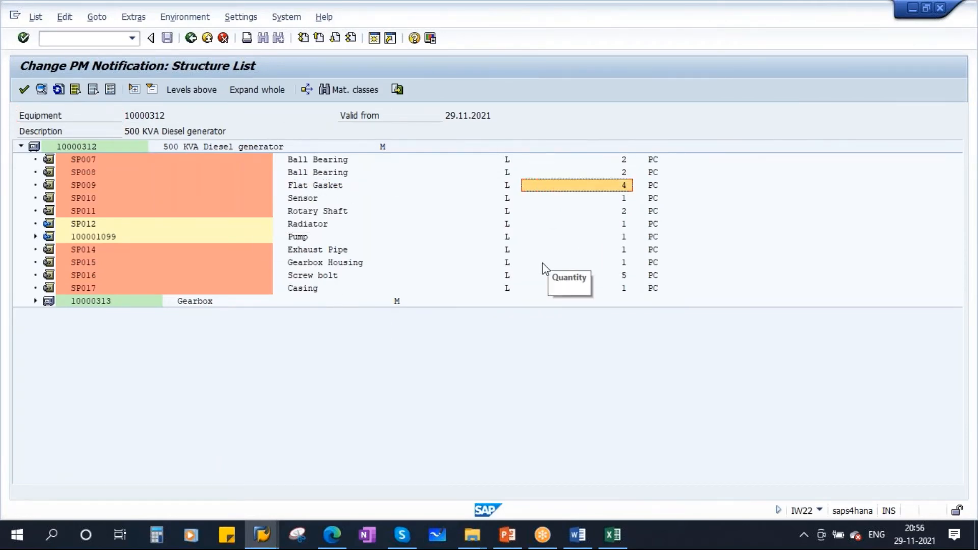
pyautogui.click(84, 185)
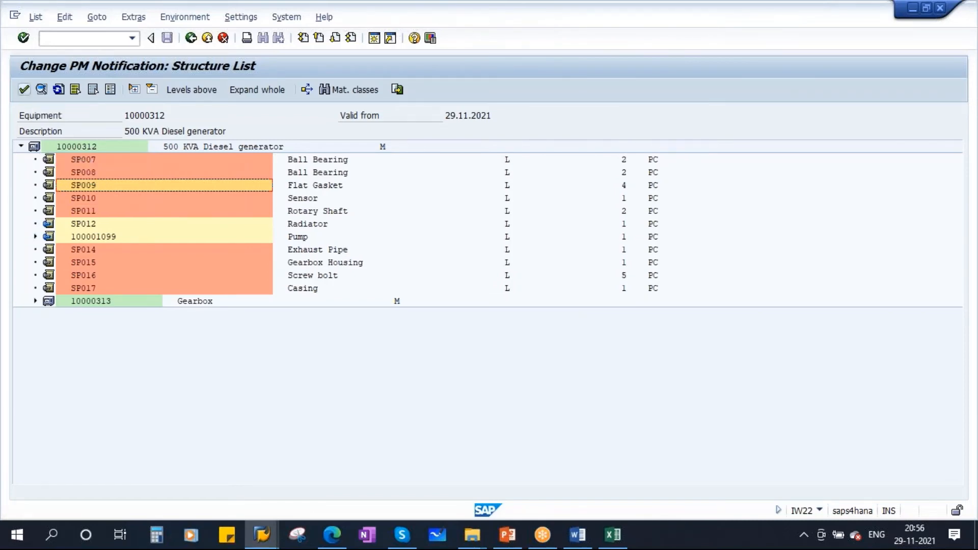
pyautogui.doubleClick(88, 184)
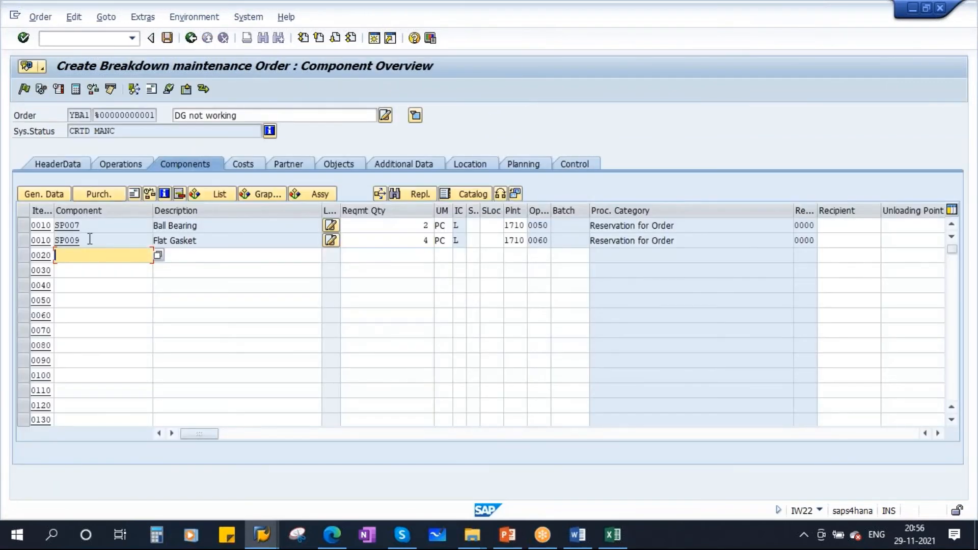
# Step: Set the required quantity of flat gasket SP009 to 2
pyautogui.moveTo(89, 239); pyautogui.dragTo(38, 239)
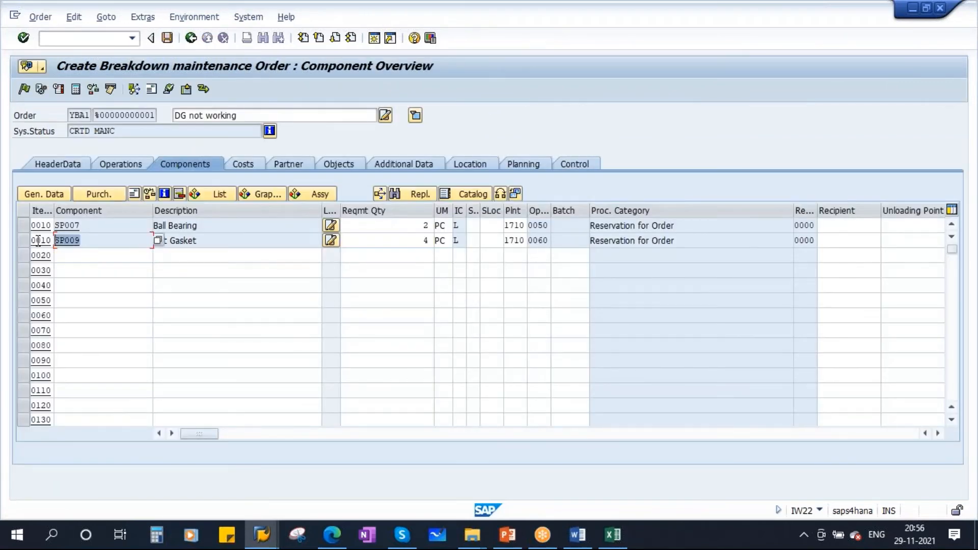
pyautogui.doubleClick(418, 240)
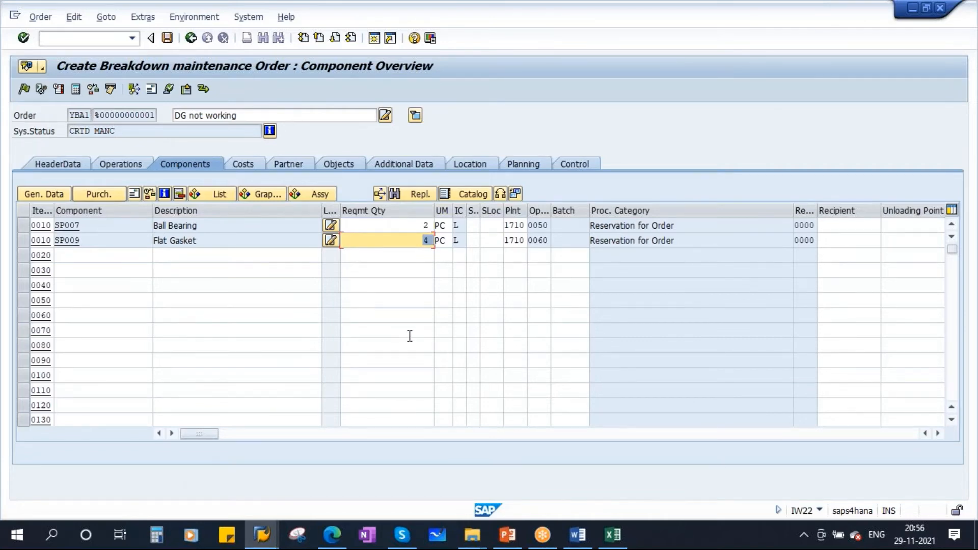
pyautogui.write('2')
pyautogui.press('Return')
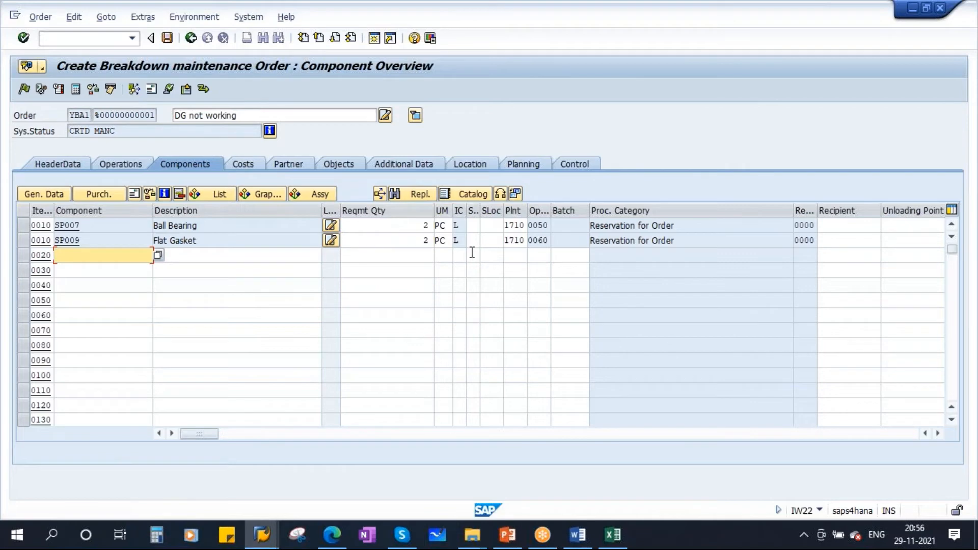
pyautogui.doubleClick(419, 241)
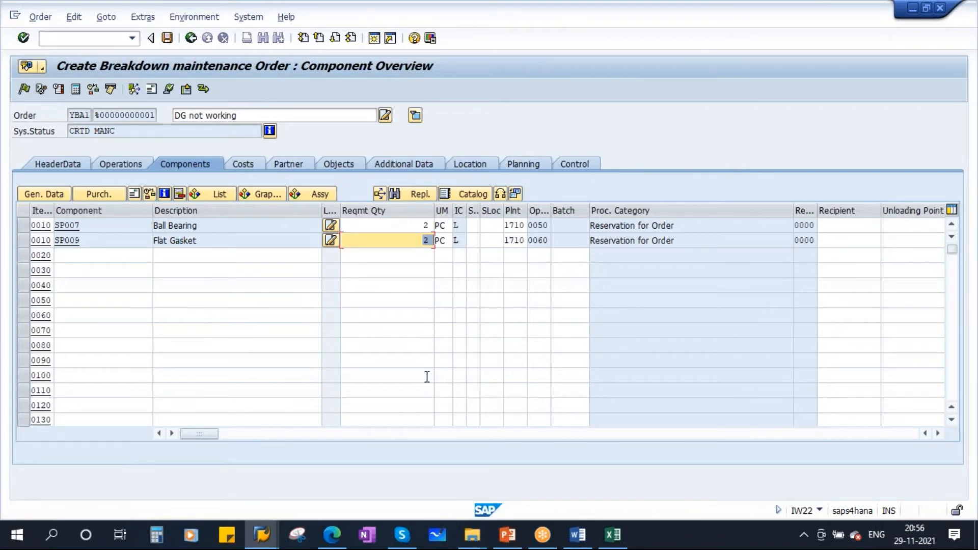
# Step: Look for a coupling for operation 0070 in the diesel generator's structure list and return without picking a part
pyautogui.click(128, 165)
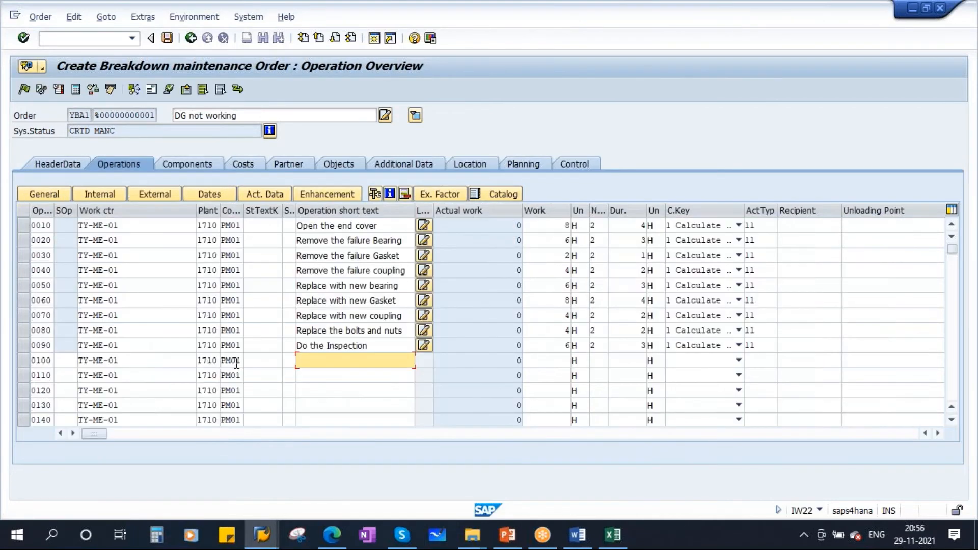
pyautogui.doubleClick(402, 317)
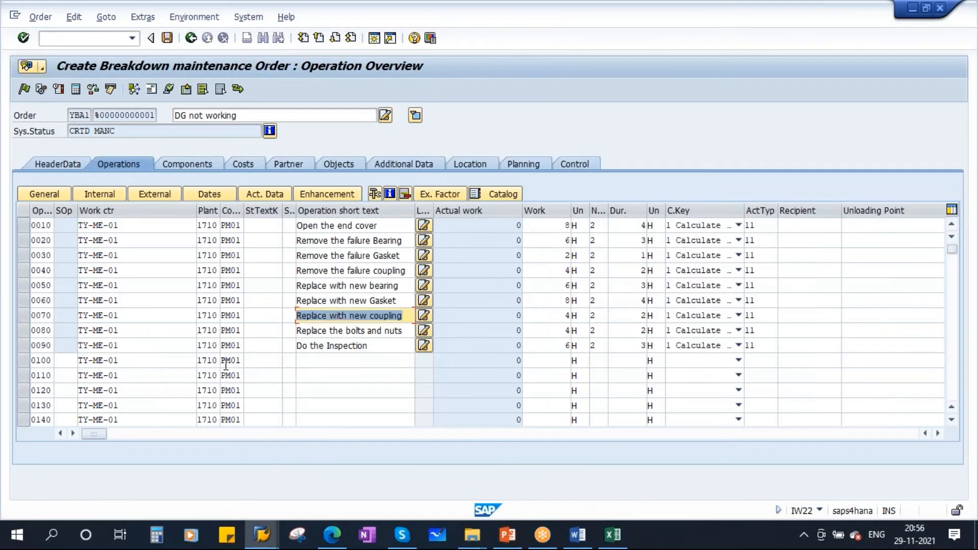
pyautogui.click(187, 164)
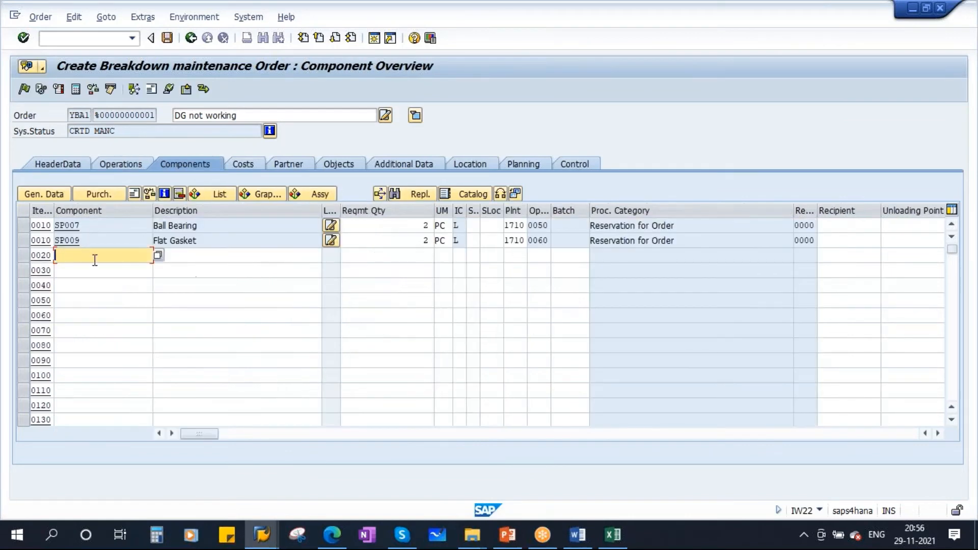
pyautogui.click(222, 196)
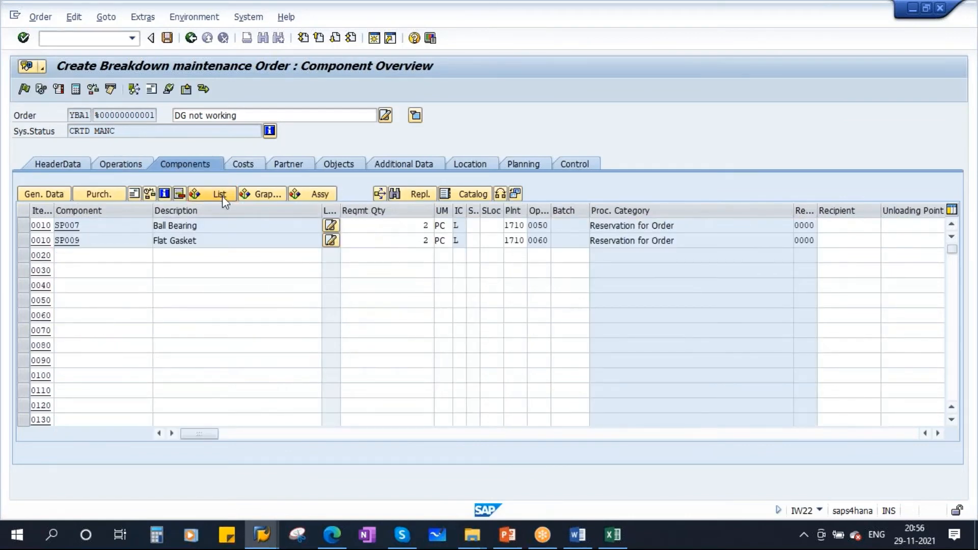
pyautogui.write('0070')
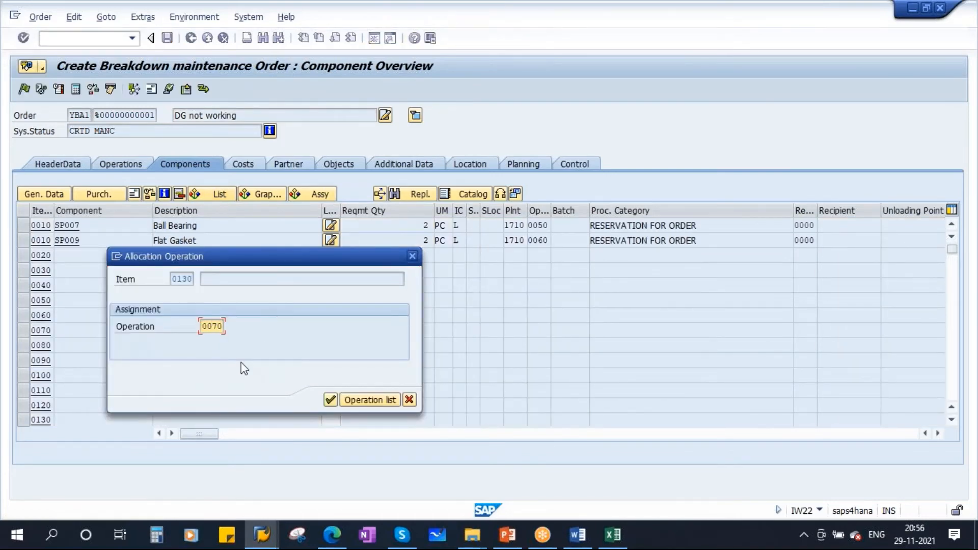
pyautogui.click(331, 401)
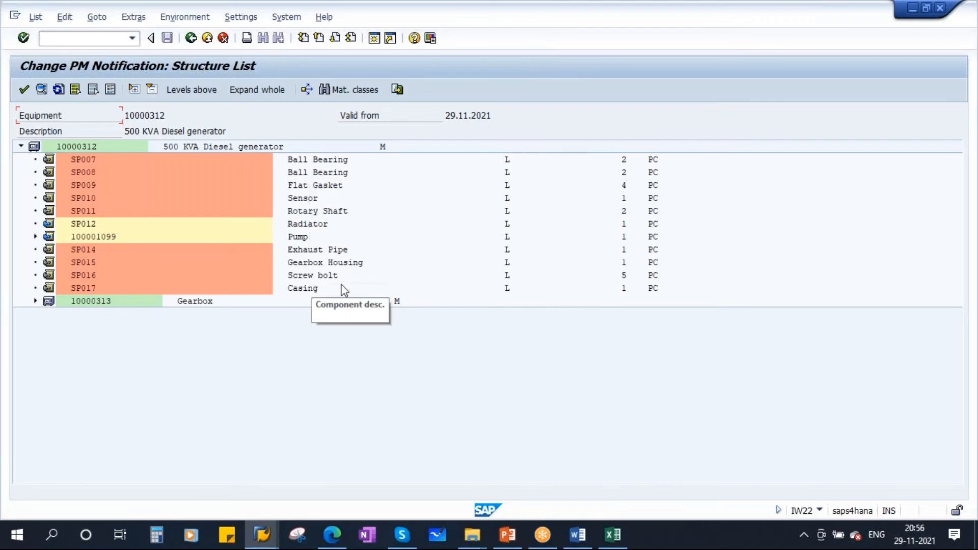
pyautogui.click(191, 38)
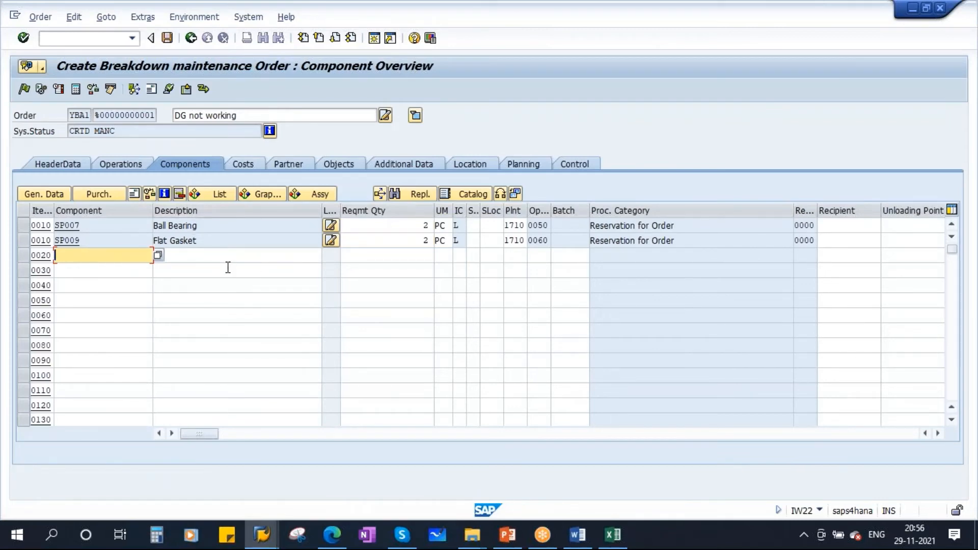
# Step: Search the materials by the description "coupling" and choose coupling SP002 as component item 0020
pyautogui.click(158, 256)
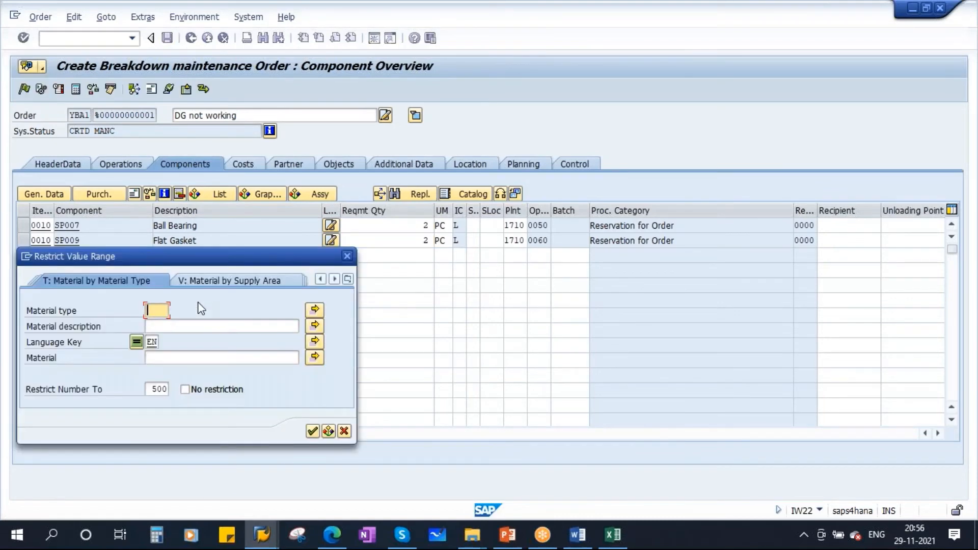
pyautogui.click(167, 359)
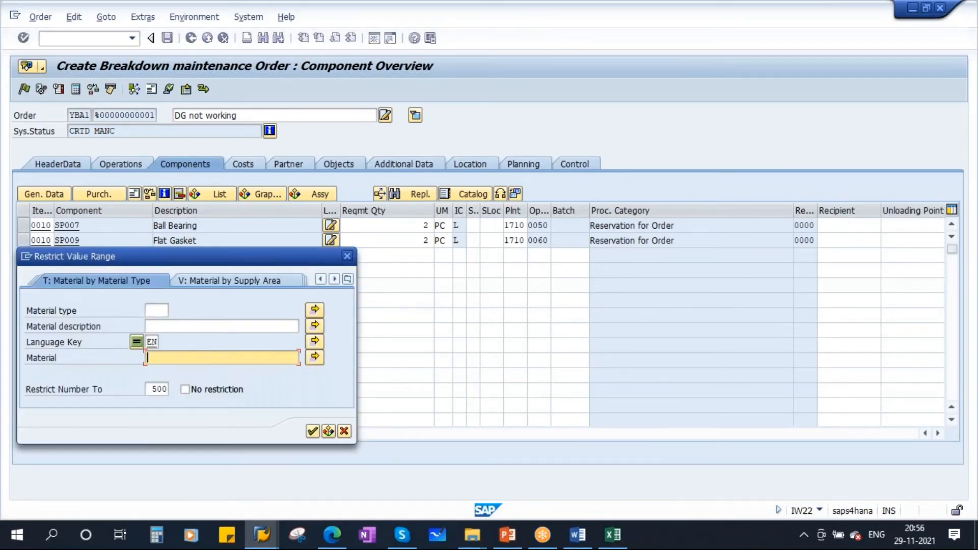
pyautogui.click(167, 327)
pyautogui.write('cou')
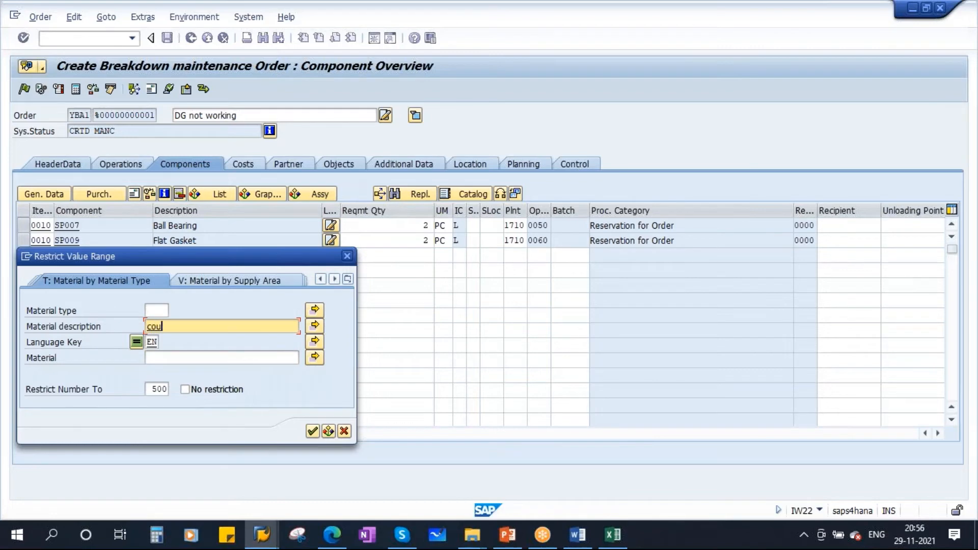
pyautogui.write('pling')
pyautogui.write('*')
pyautogui.click(312, 432)
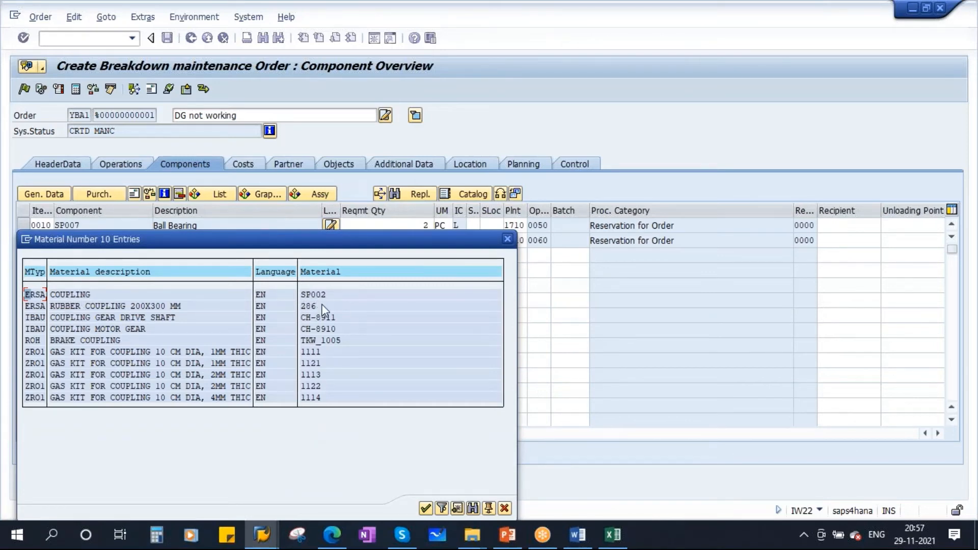
pyautogui.doubleClick(69, 292)
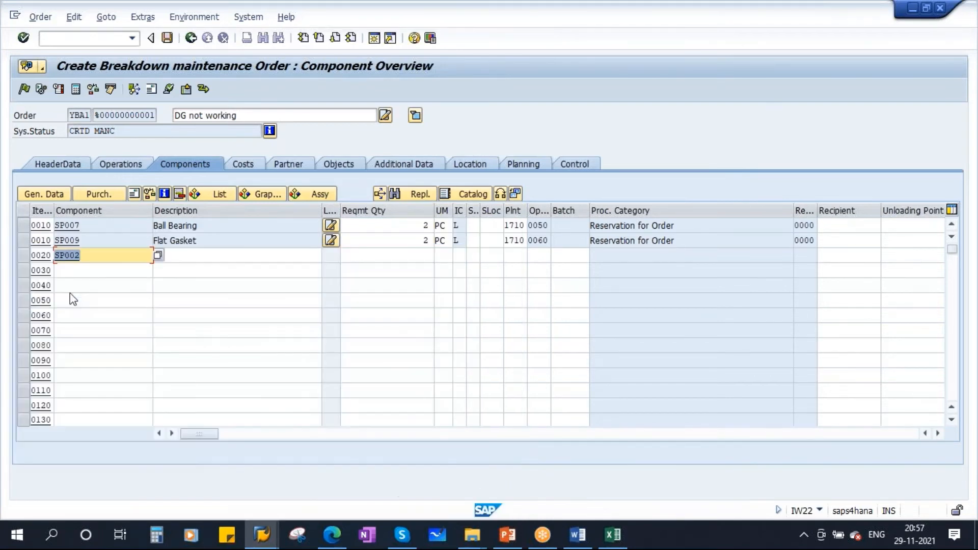
# Step: Set the required quantity of coupling SP002 to 2 and its item category to N, non-stock item
pyautogui.click(415, 257)
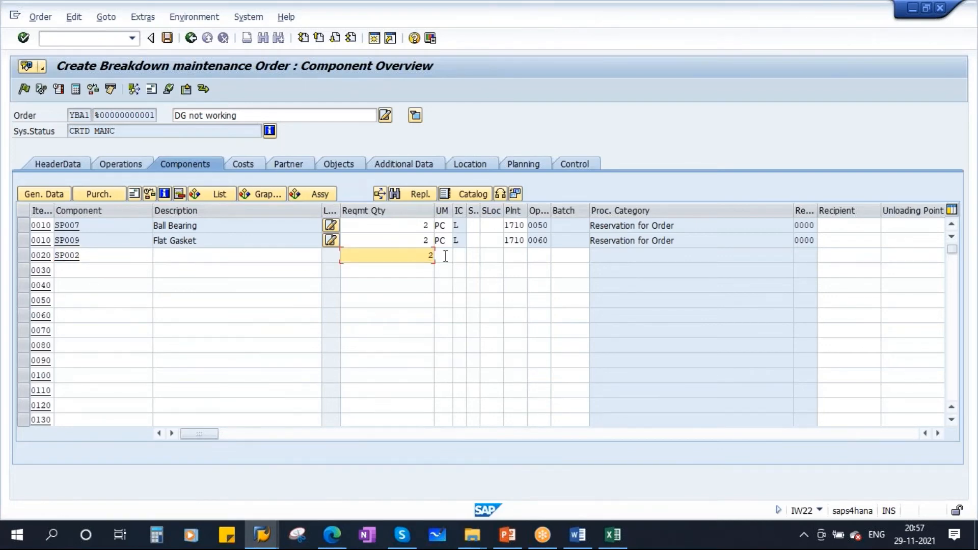
pyautogui.click(447, 258)
pyautogui.click(474, 257)
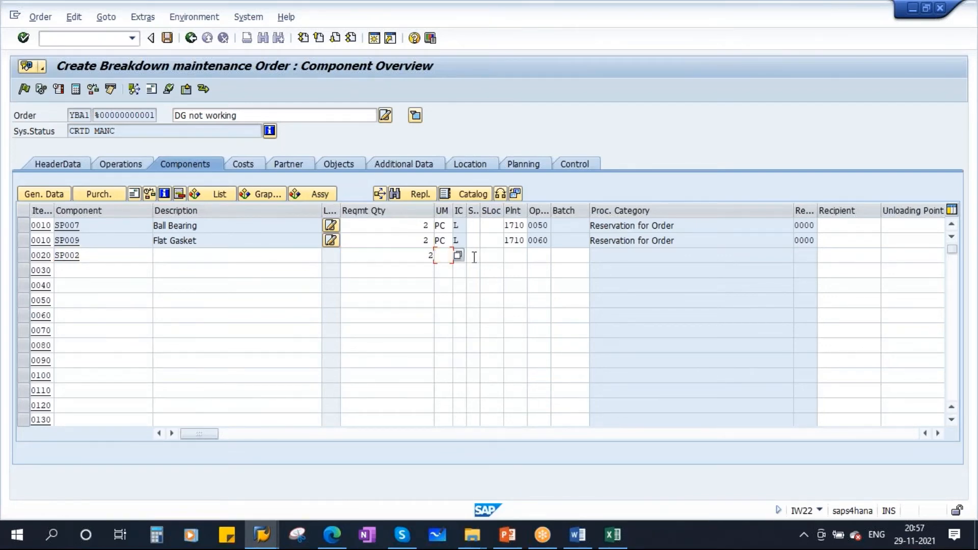
pyautogui.click(462, 258)
pyautogui.click(472, 258)
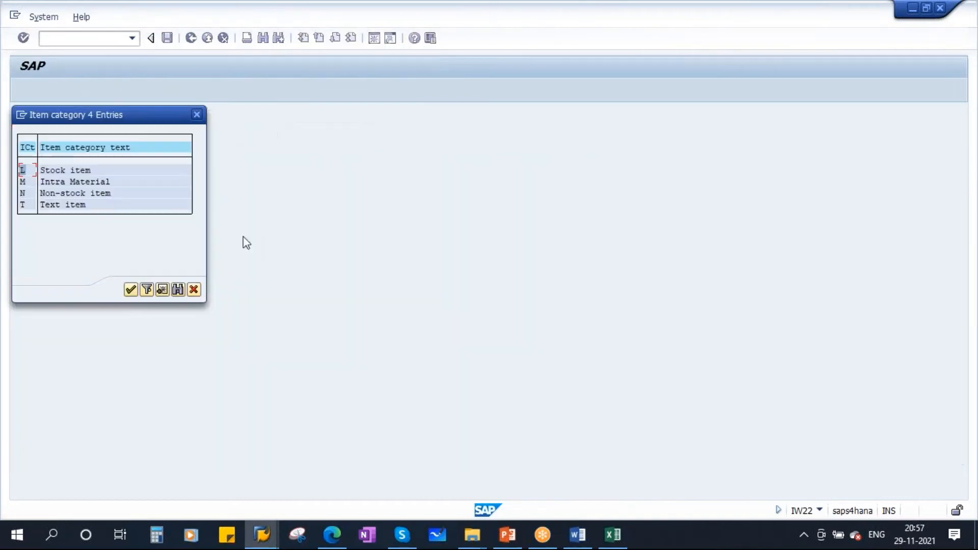
pyautogui.doubleClick(85, 194)
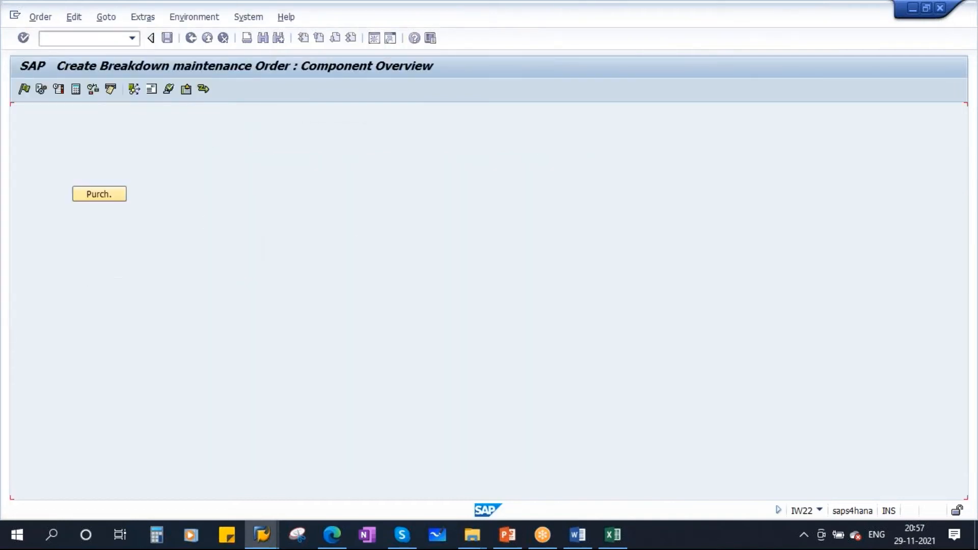
# Step: Assign coupling SP002 to plant 1710 and operation 0070, and accept the delivery date notice
pyautogui.click(510, 255)
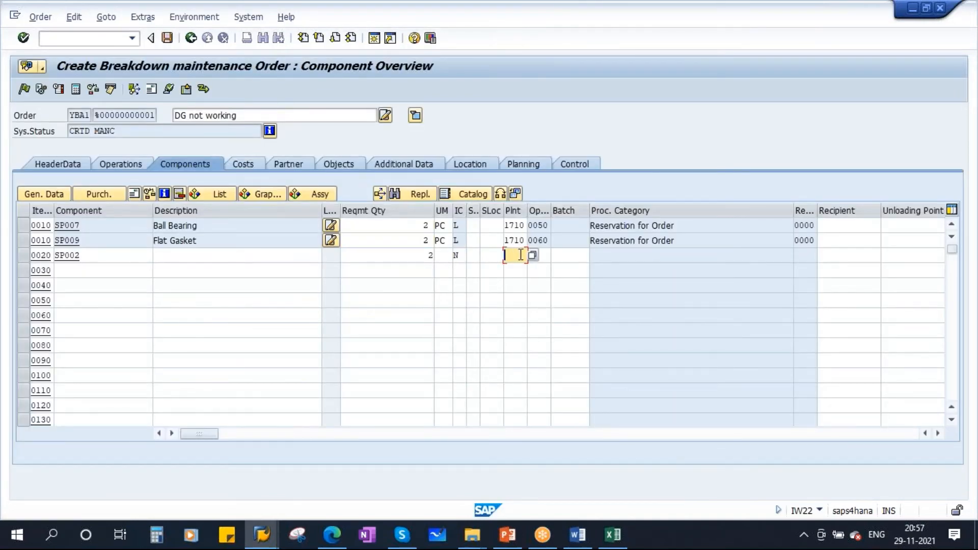
pyautogui.write('1710')
pyautogui.click(540, 256)
pyautogui.write('0070')
pyautogui.press('Return')
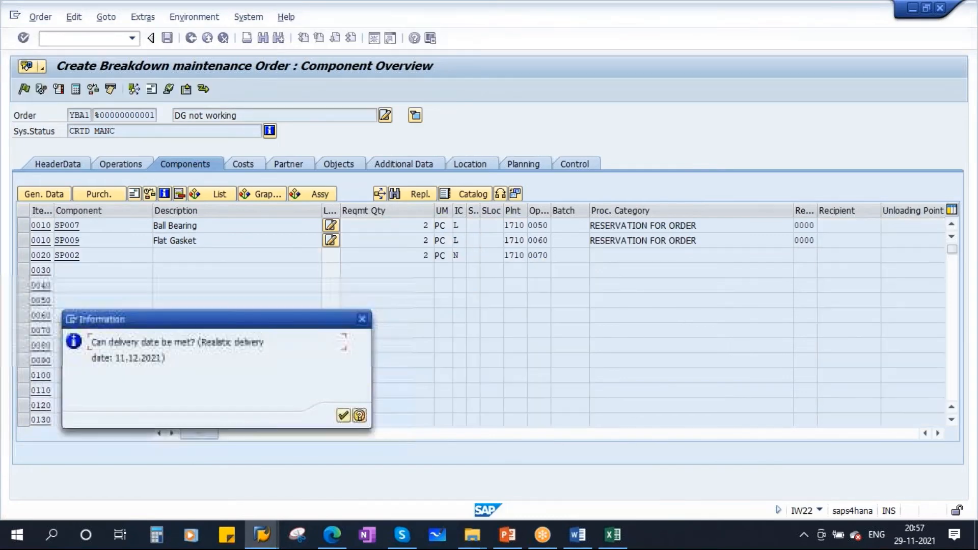
pyautogui.click(343, 415)
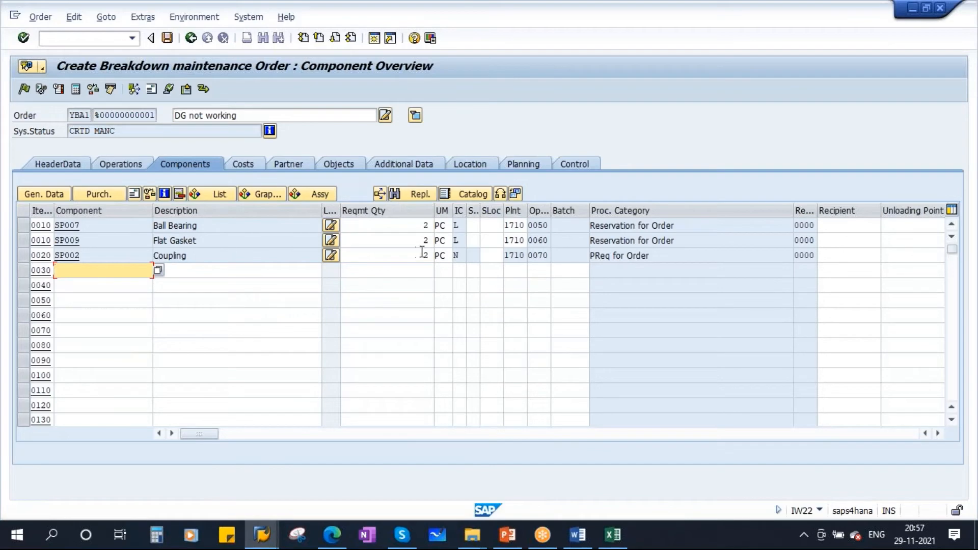
pyautogui.click(458, 256)
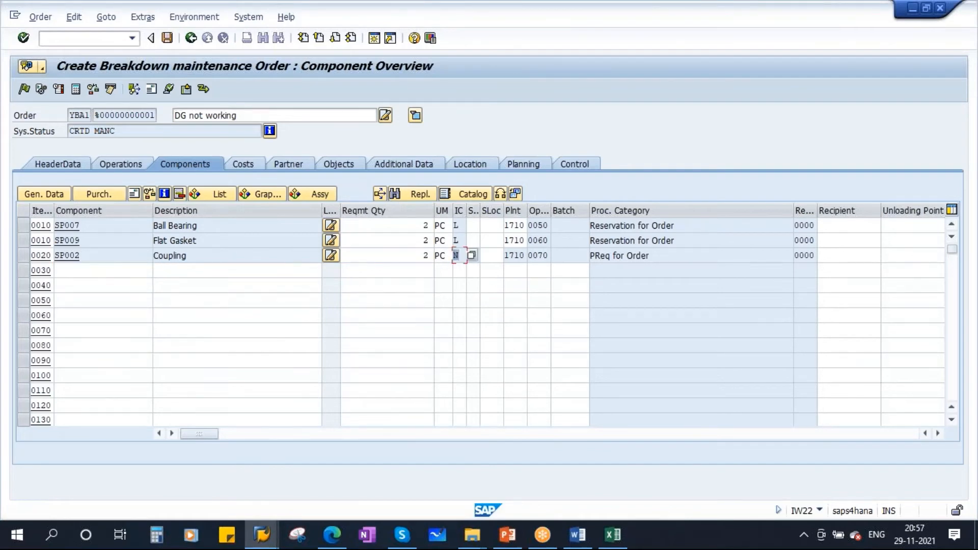
# Step: Check the operation for replacing the bolts and nuts, and describe component item 0030 as "30*7mm bolts and nuts"
pyautogui.click(134, 164)
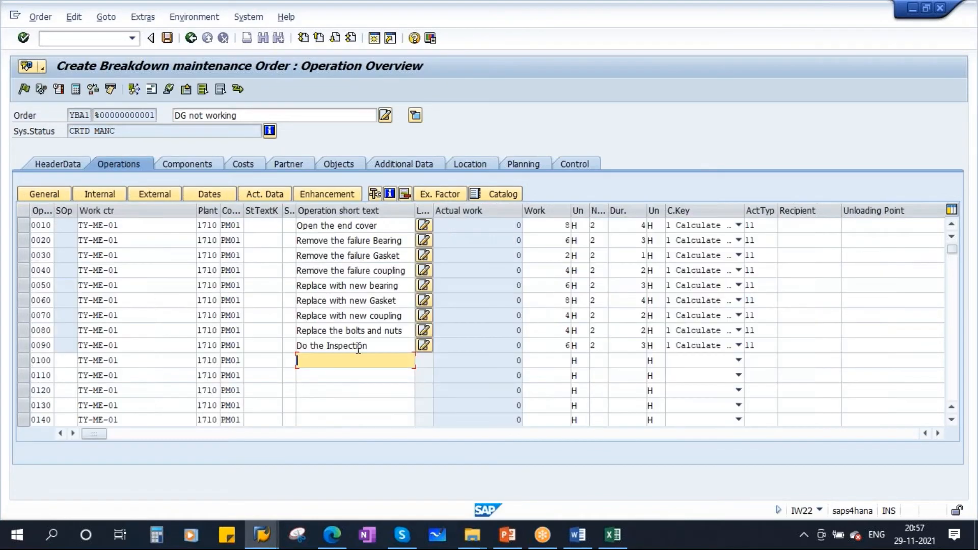
pyautogui.moveTo(401, 332); pyautogui.dragTo(286, 333)
pyautogui.click(194, 162)
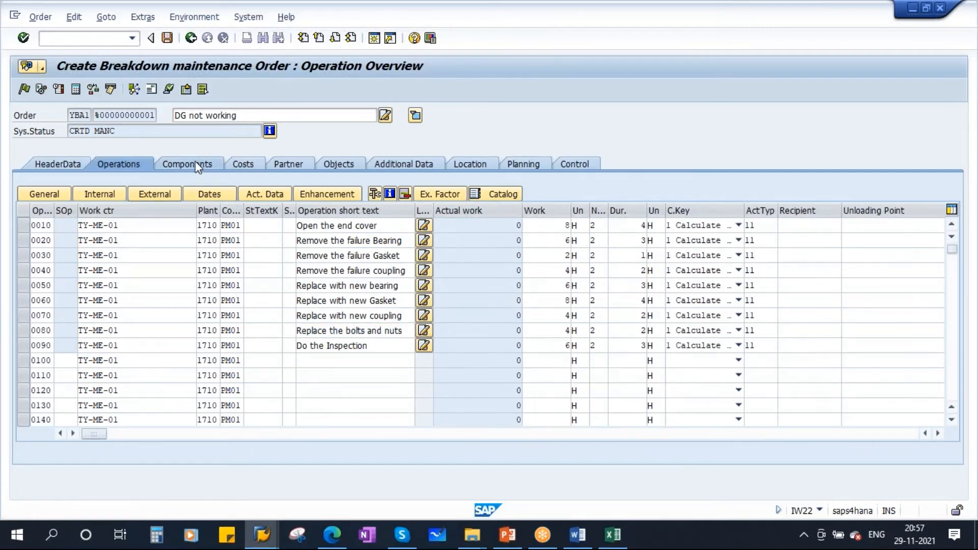
pyautogui.click(208, 275)
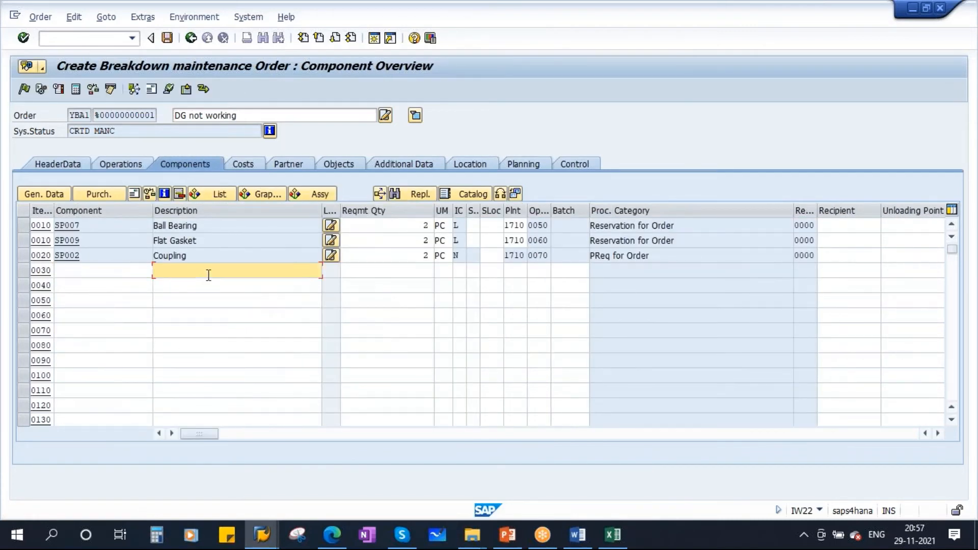
pyautogui.write('3')
pyautogui.click(204, 282)
# Step: Set the bolts and nuts item to a required quantity of 4 PC with item category N
pyautogui.click(414, 272)
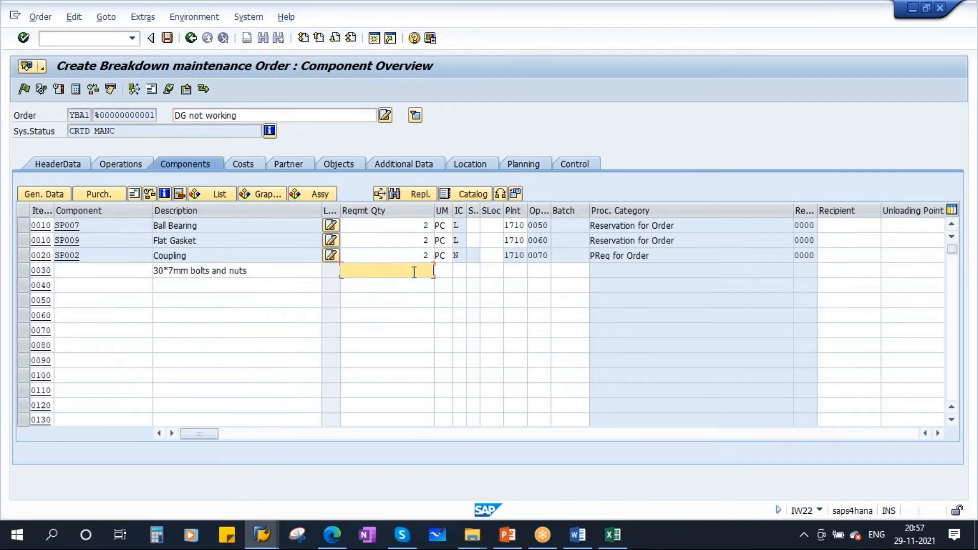
pyautogui.click(442, 270)
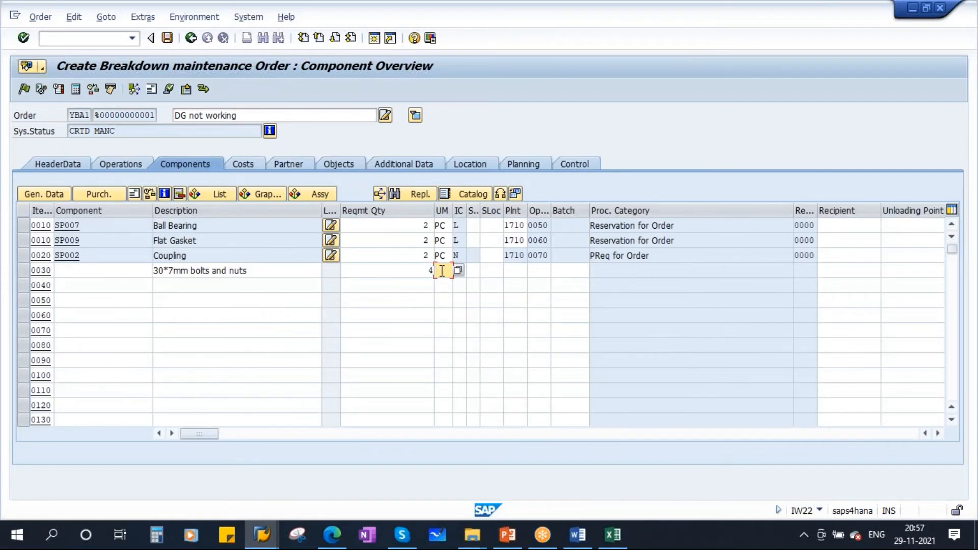
pyautogui.write('pc')
pyautogui.click(441, 284)
pyautogui.click(499, 270)
pyautogui.click(460, 271)
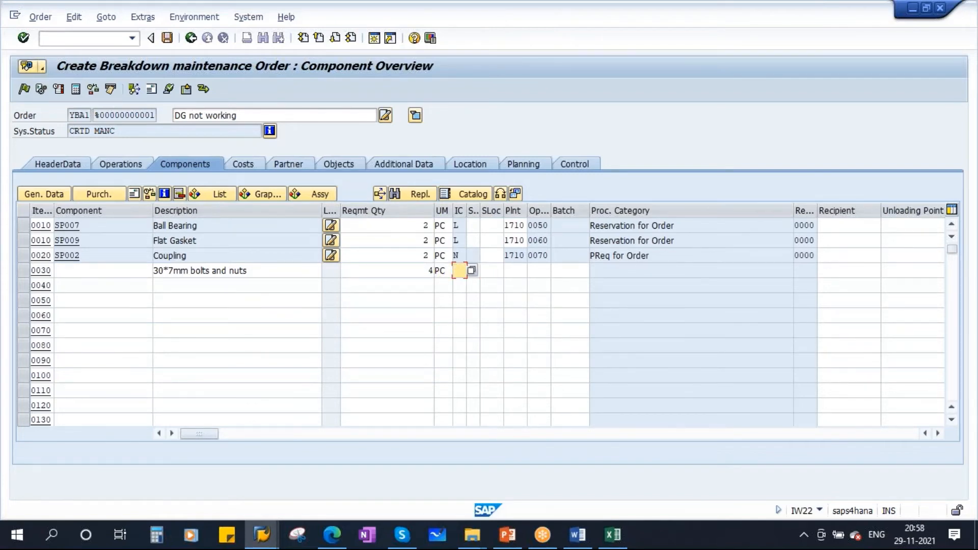
pyautogui.write('n')
# Step: Assign the bolts and nuts item to plant 1710 and operation 0080
pyautogui.click(515, 274)
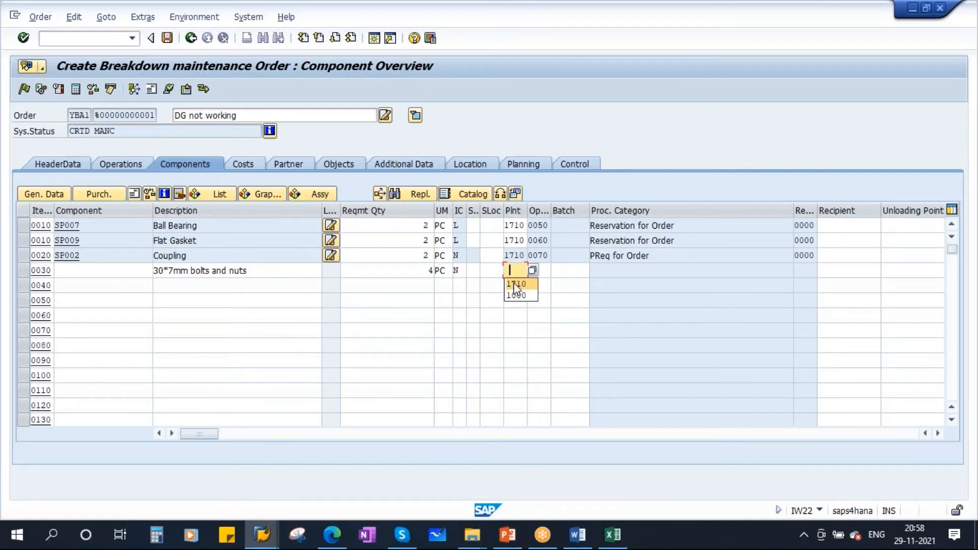
pyautogui.click(513, 282)
pyautogui.click(538, 271)
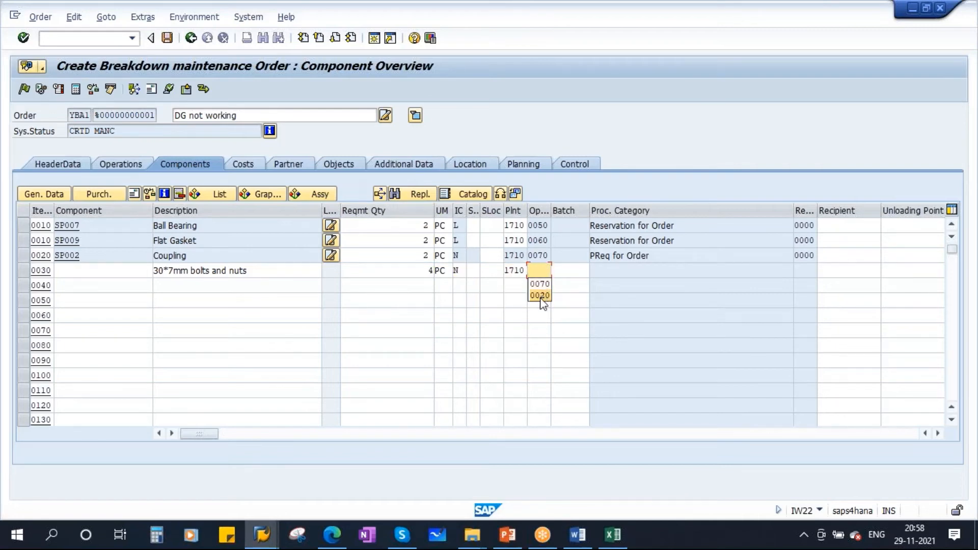
pyautogui.click(537, 270)
pyautogui.write('080')
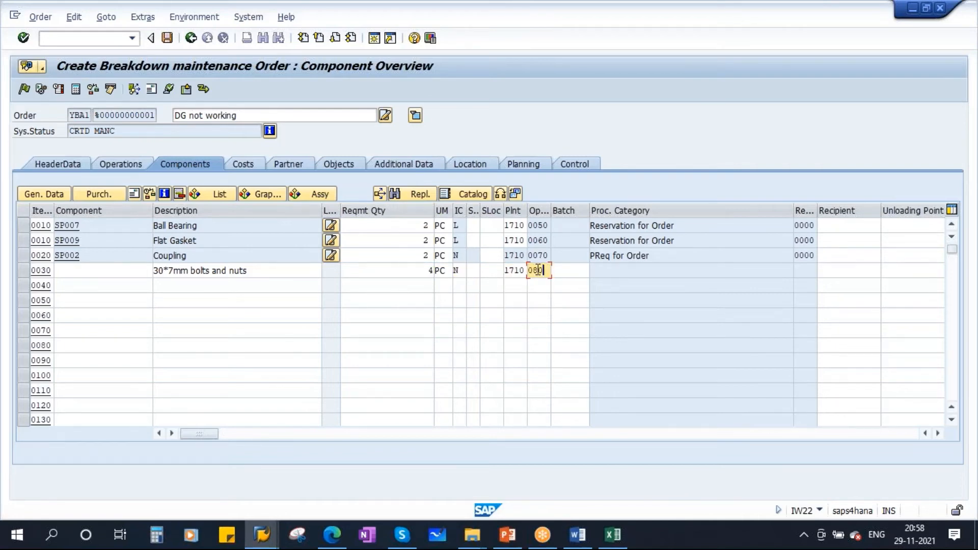
pyautogui.press('BackSpace')
pyautogui.write('0')
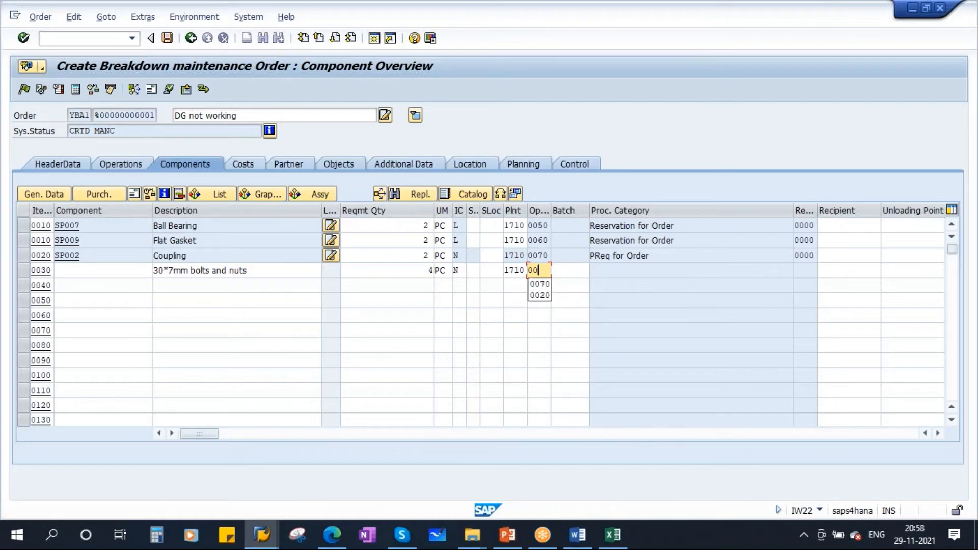
pyautogui.write('80')
pyautogui.press('Return')
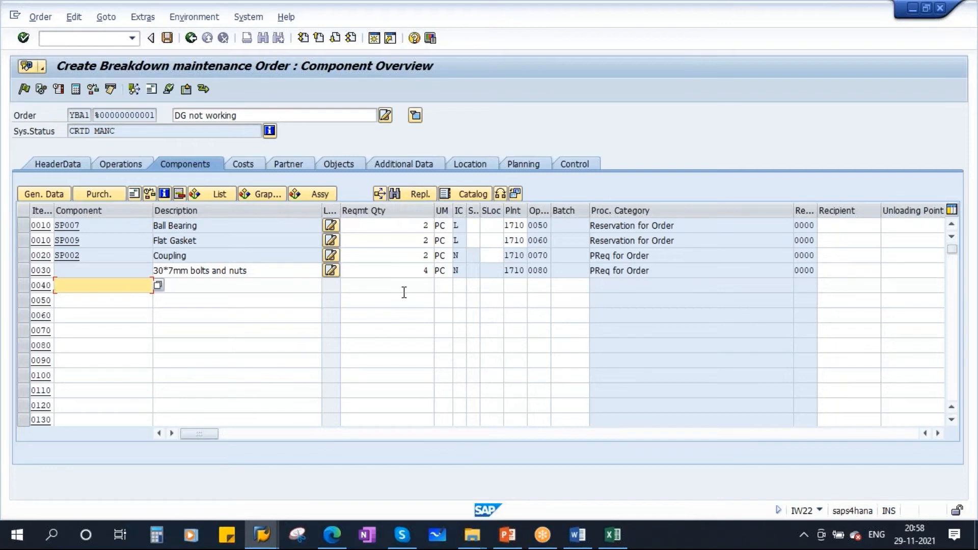
# Step: Review the ball bearing and gasket stock items against the coupling and bolts non-stock items, comparing their material numbers and item categories
pyautogui.click(20, 227)
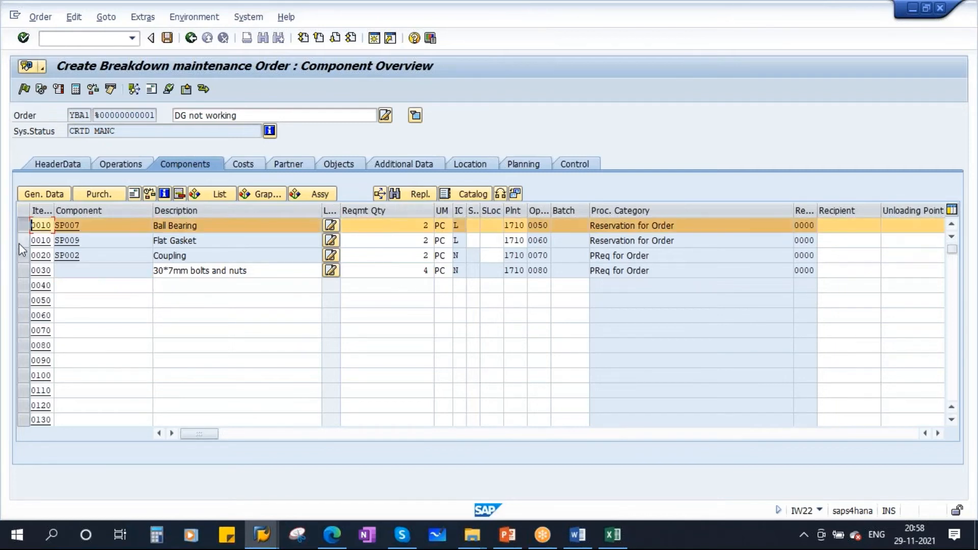
pyautogui.click(20, 242)
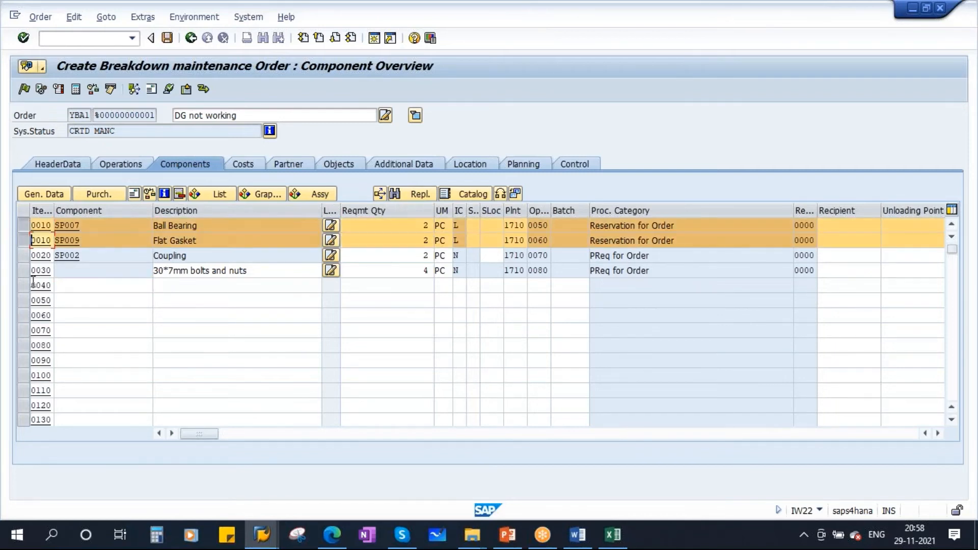
pyautogui.click(23, 225)
pyautogui.click(23, 239)
pyautogui.click(20, 254)
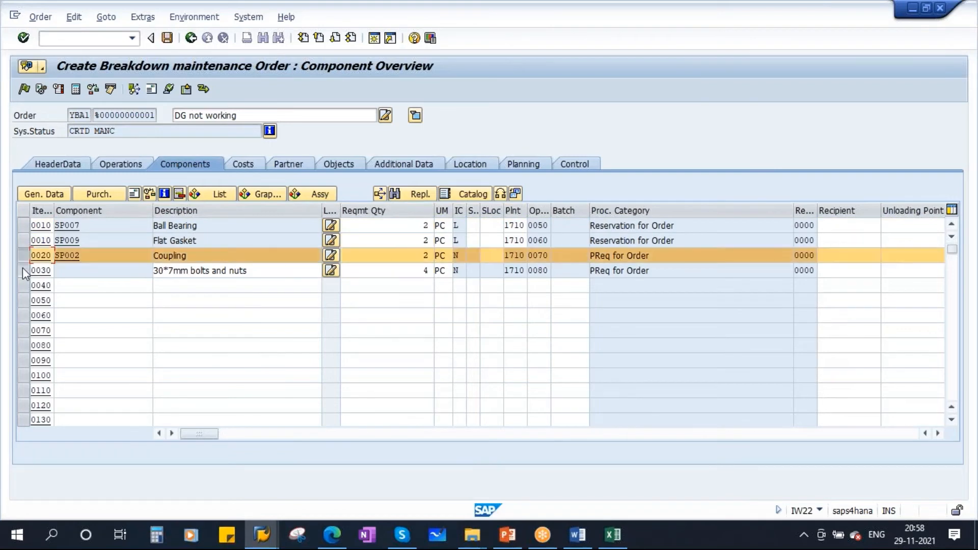
pyautogui.click(23, 268)
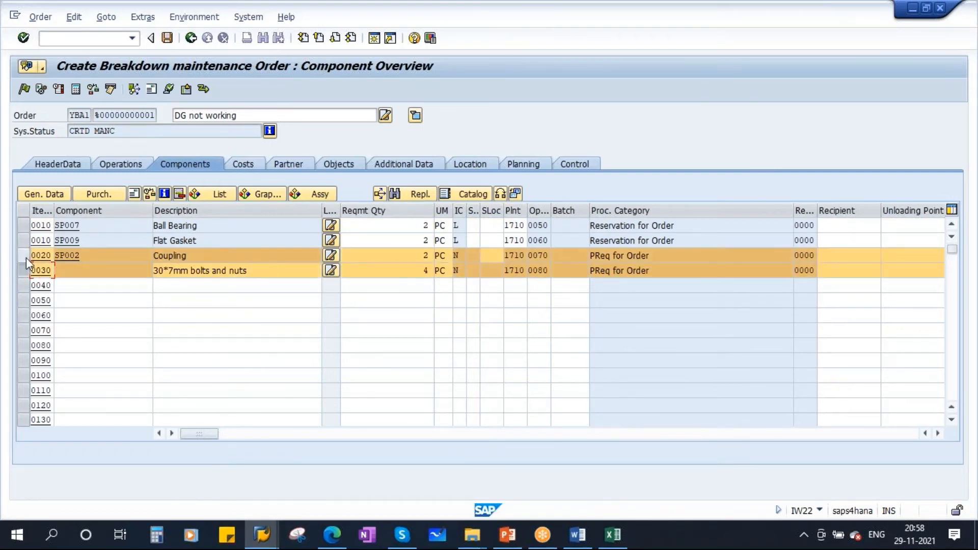
pyautogui.click(24, 256)
pyautogui.click(23, 269)
pyautogui.moveTo(103, 259); pyautogui.dragTo(7, 261)
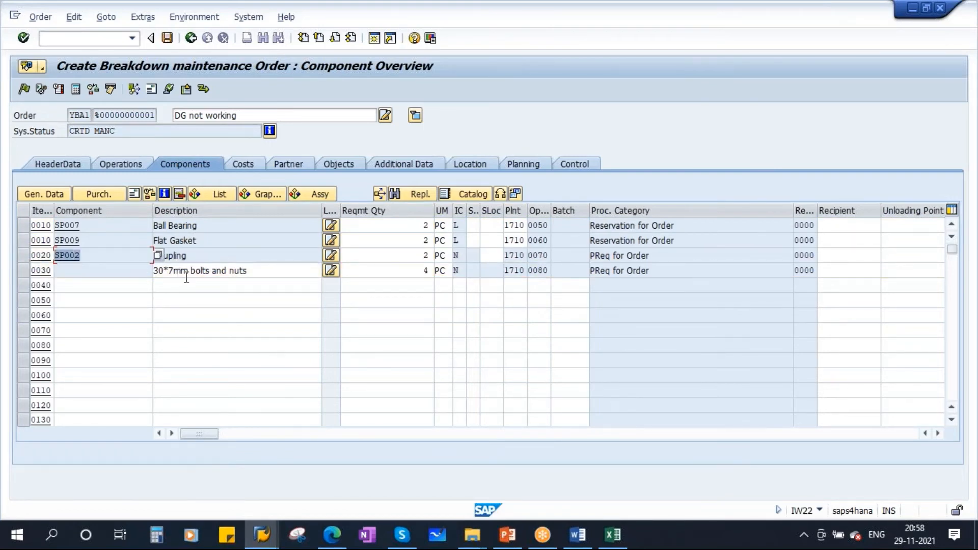
pyautogui.moveTo(265, 274); pyautogui.dragTo(87, 273)
pyautogui.click(83, 274)
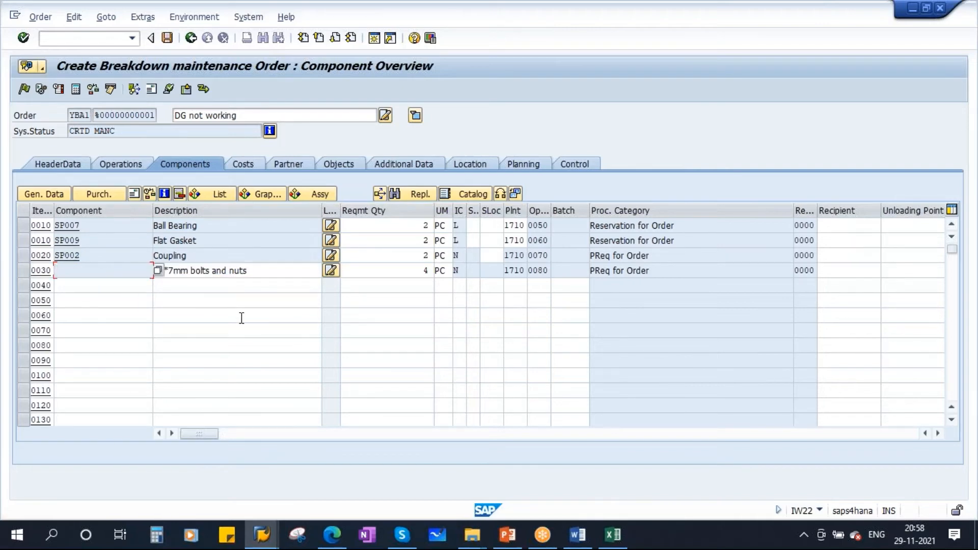
pyautogui.click(461, 226)
pyautogui.click(460, 240)
pyautogui.click(459, 256)
pyautogui.click(458, 270)
# Step: Switch to the PowerPoint presentation and view the slides on the maintenance order's structure, elements and operations
pyautogui.click(507, 534)
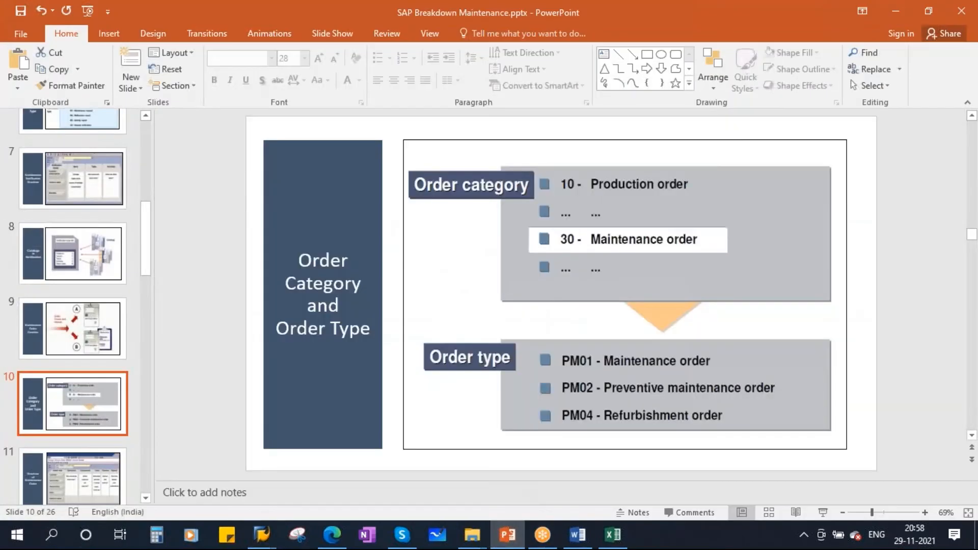
pyautogui.scroll(-1, 79, 365)
pyautogui.click(99, 372)
pyautogui.scroll(-3, 99, 372)
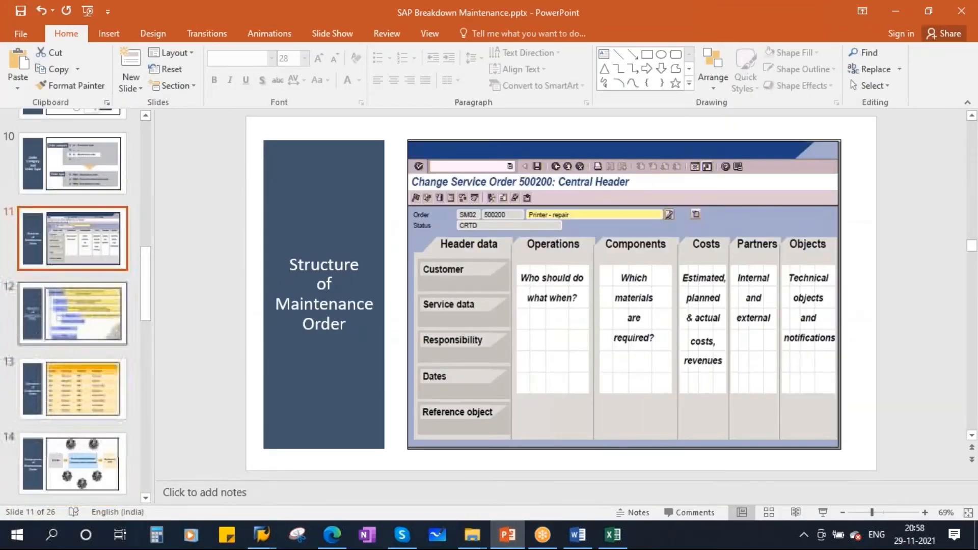
pyautogui.click(75, 330)
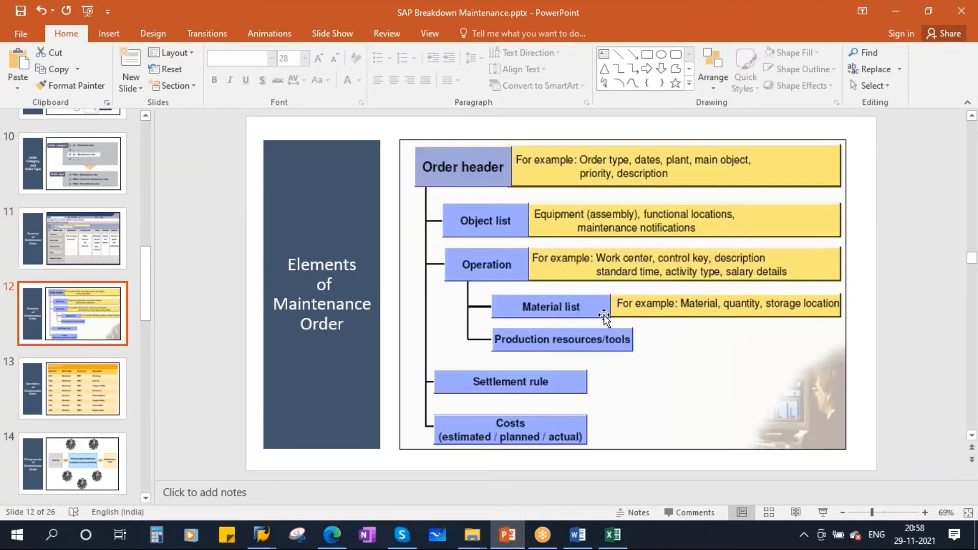
pyautogui.click(91, 387)
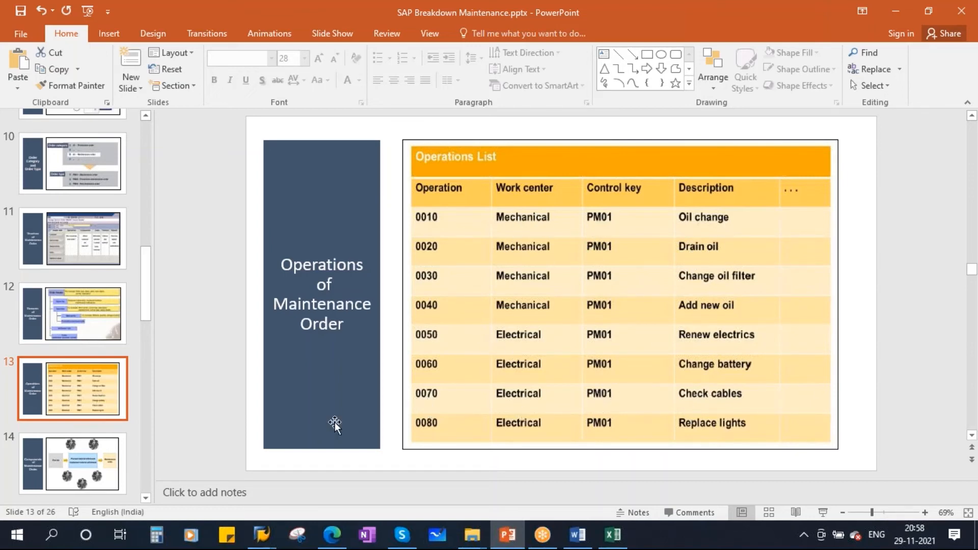
# Step: Return to the SAP order and review the operations' numbers, work centers, plants, control keys and short texts, ending at the component list
pyautogui.moveTo(261, 535)
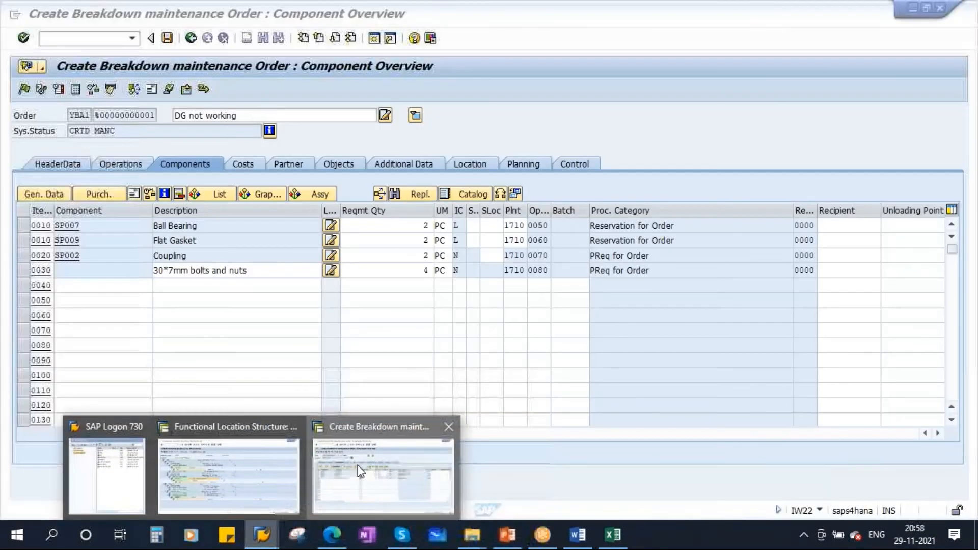
pyautogui.click(357, 476)
pyautogui.click(122, 168)
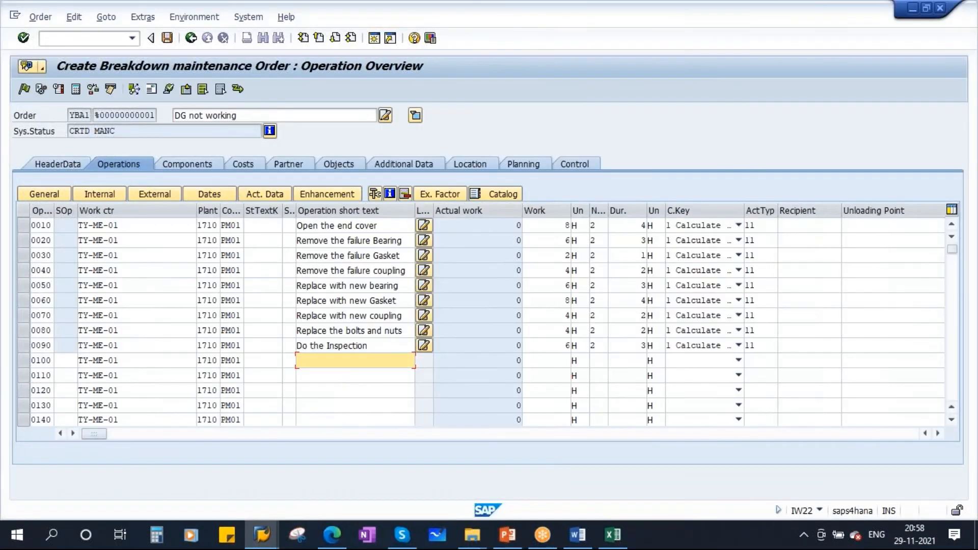
pyautogui.click(38, 226)
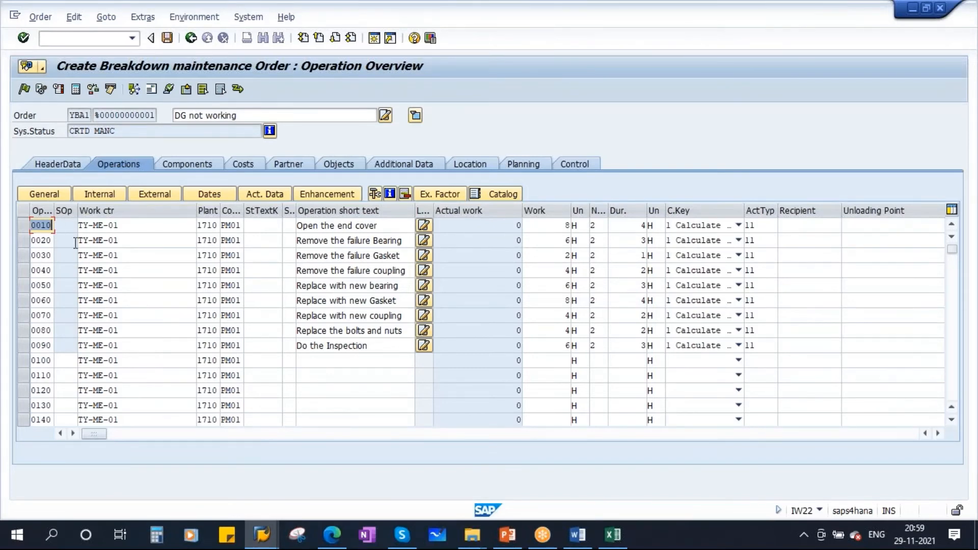
pyautogui.click(84, 225)
pyautogui.click(213, 255)
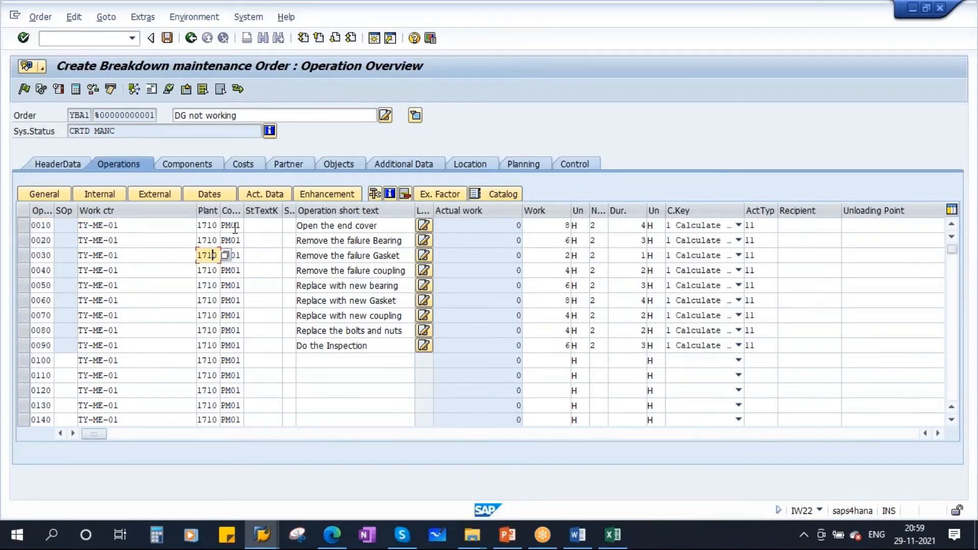
pyautogui.doubleClick(225, 226)
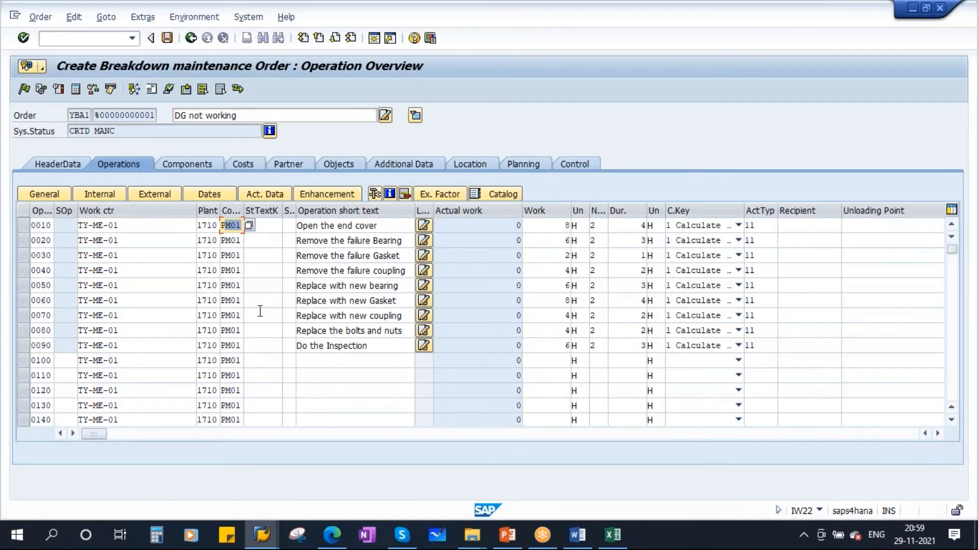
pyautogui.click(361, 225)
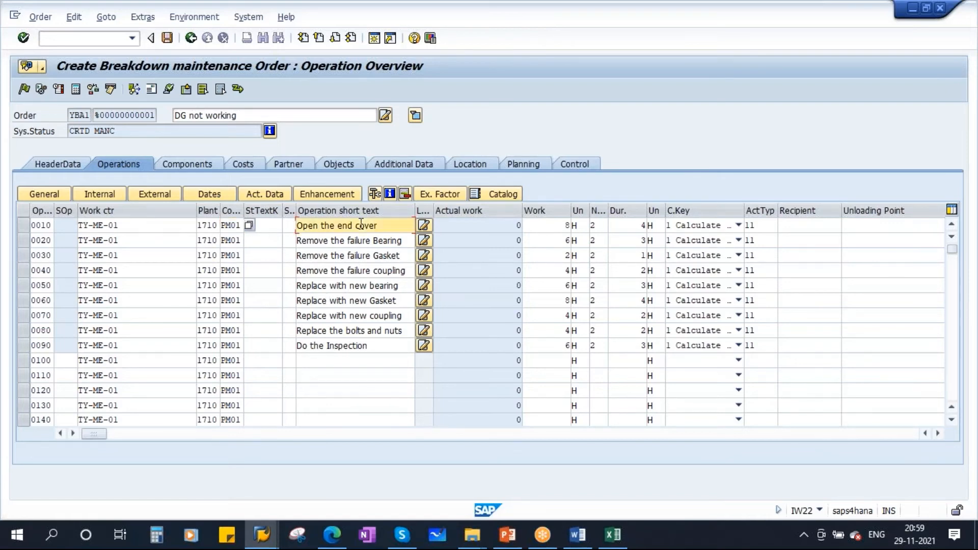
pyautogui.click(350, 242)
pyautogui.click(344, 272)
pyautogui.click(332, 302)
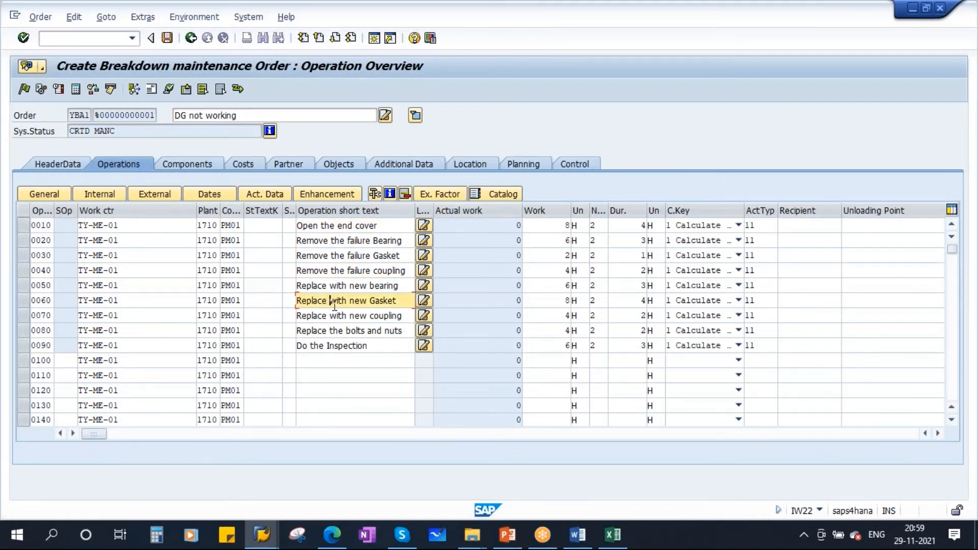
pyautogui.click(191, 164)
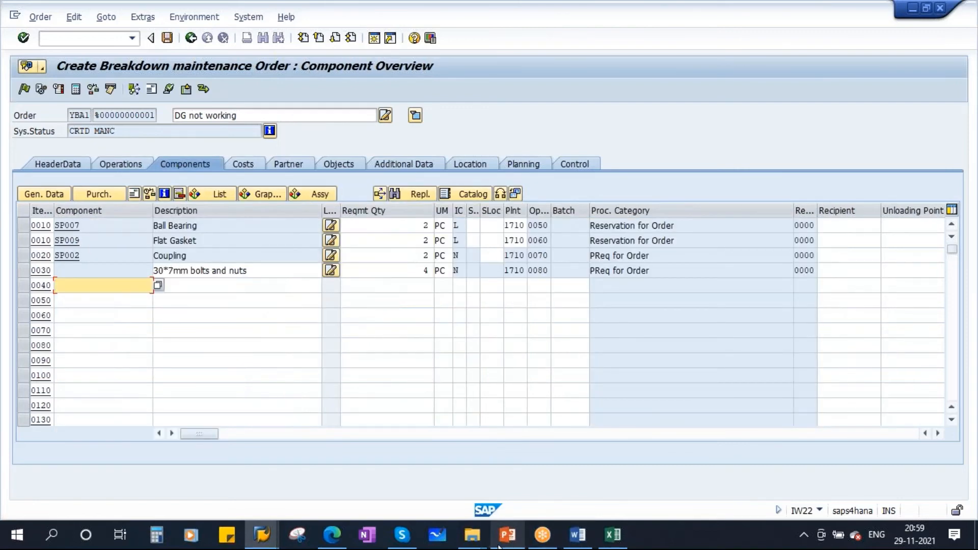
# Step: Switch to the PowerPoint presentation and view the slides on order components and the stock and non-stock item process flow
pyautogui.click(501, 540)
pyautogui.scroll(-2, 105, 434)
pyautogui.click(105, 369)
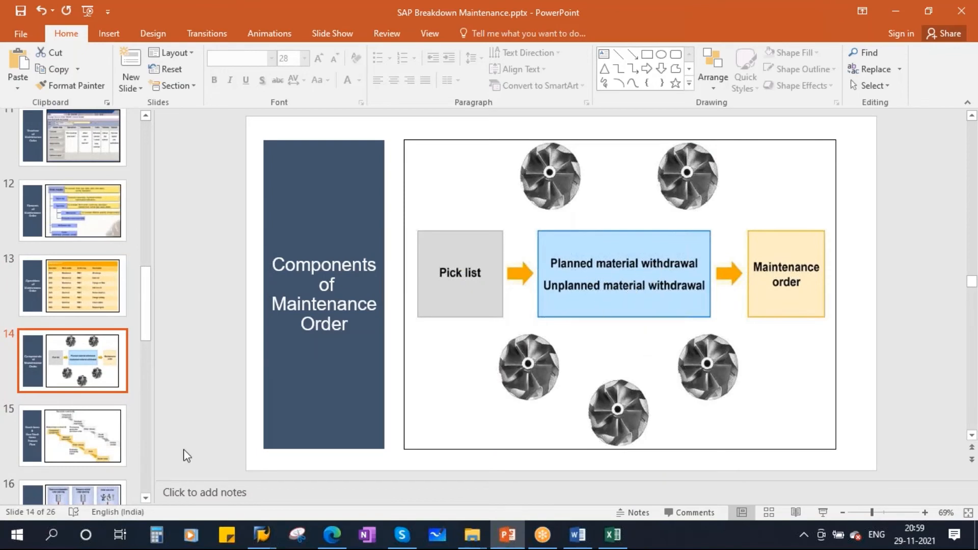
pyautogui.click(77, 436)
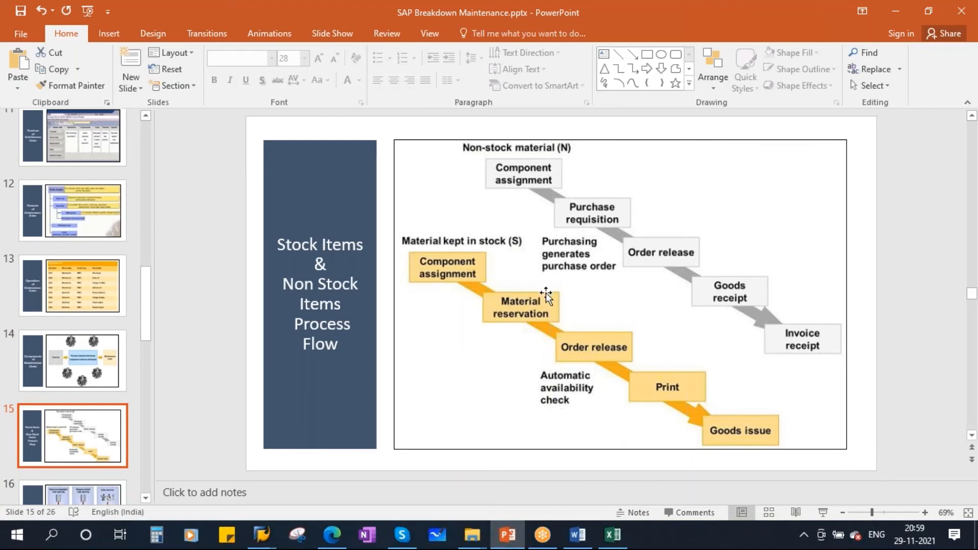
# Step: Return to the SAP order and check its cost overview, ending back at the component list
pyautogui.moveTo(262, 535)
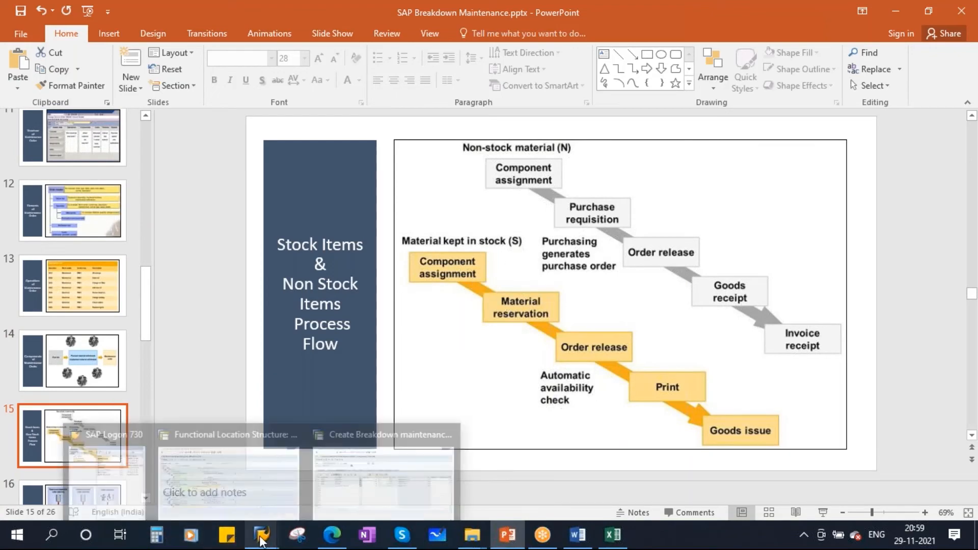
pyautogui.click(388, 485)
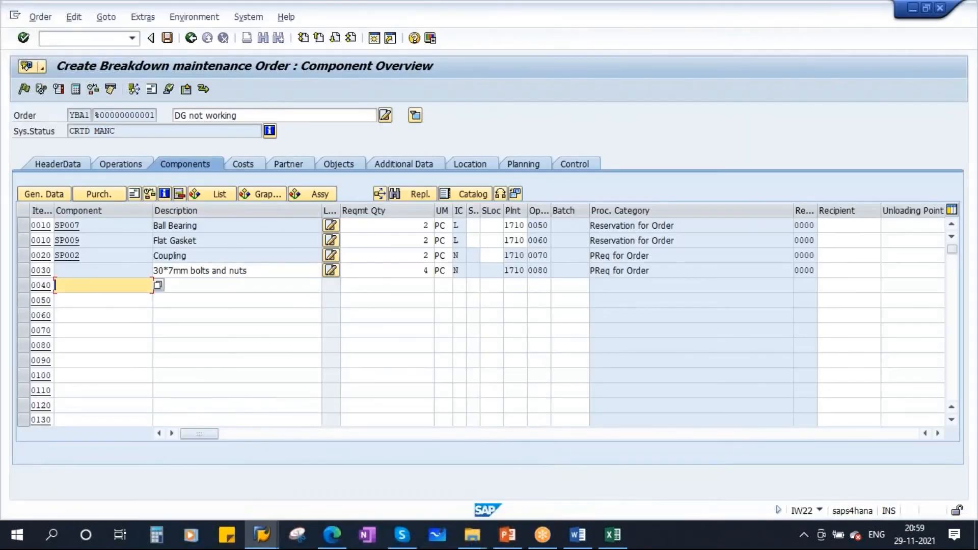
pyautogui.click(246, 163)
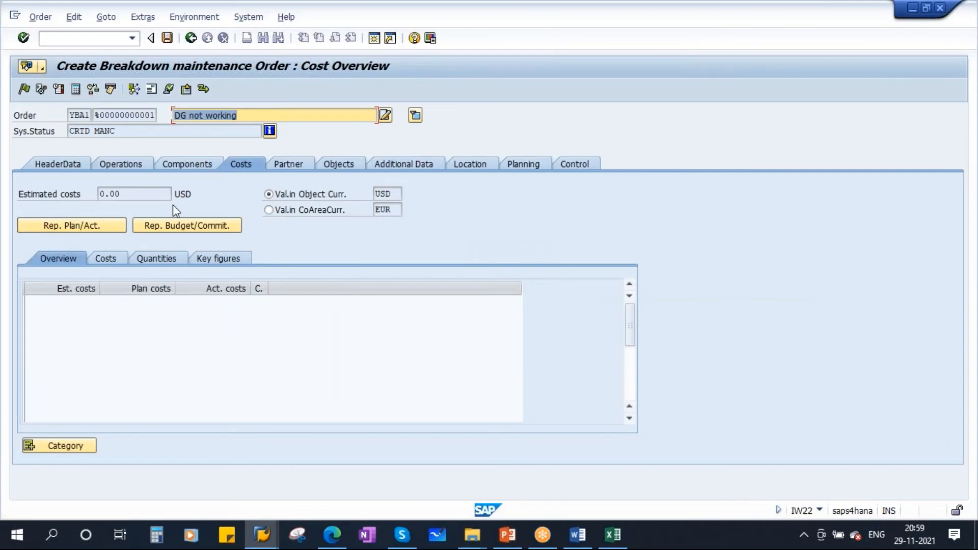
pyautogui.click(192, 166)
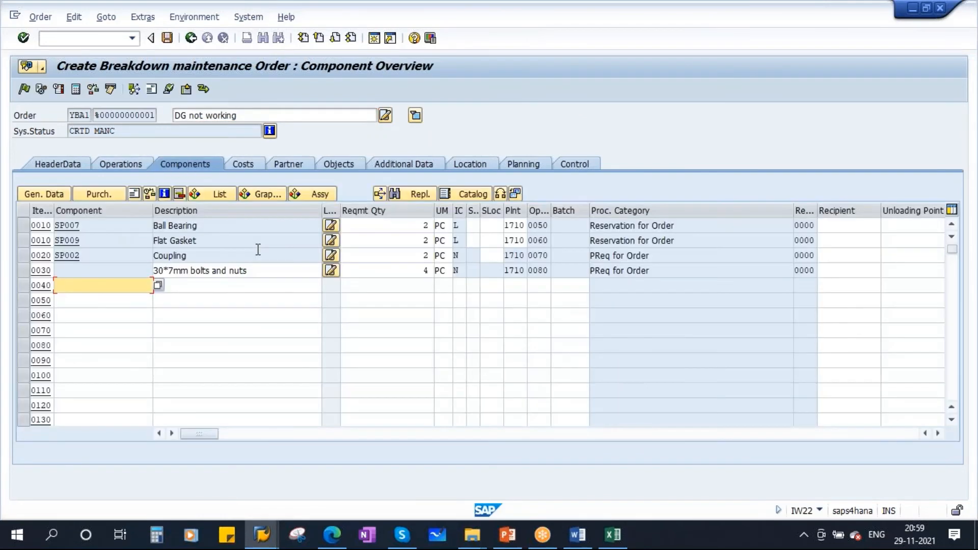
# Step: Try to open the purchasing data of the ball bearing component SP007
pyautogui.click(23, 225)
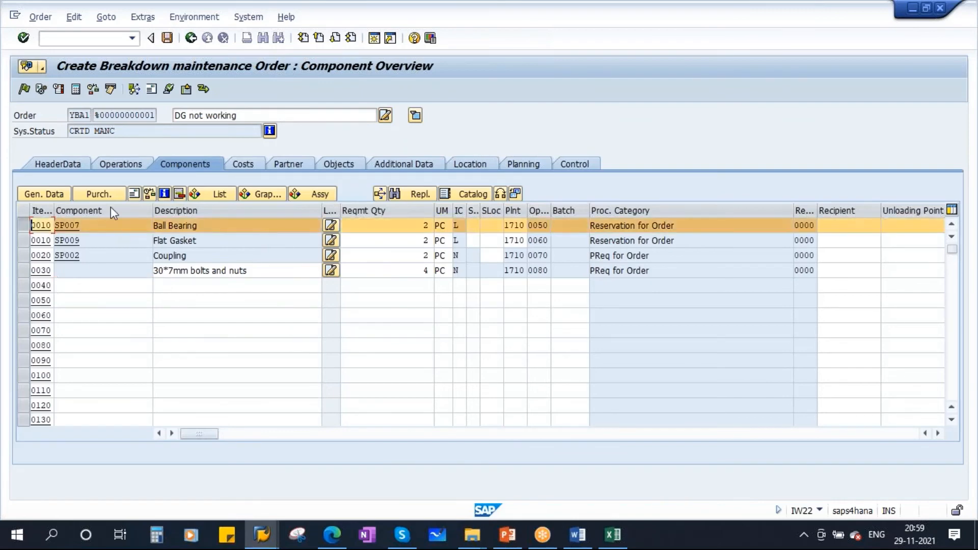
pyautogui.press('Return')
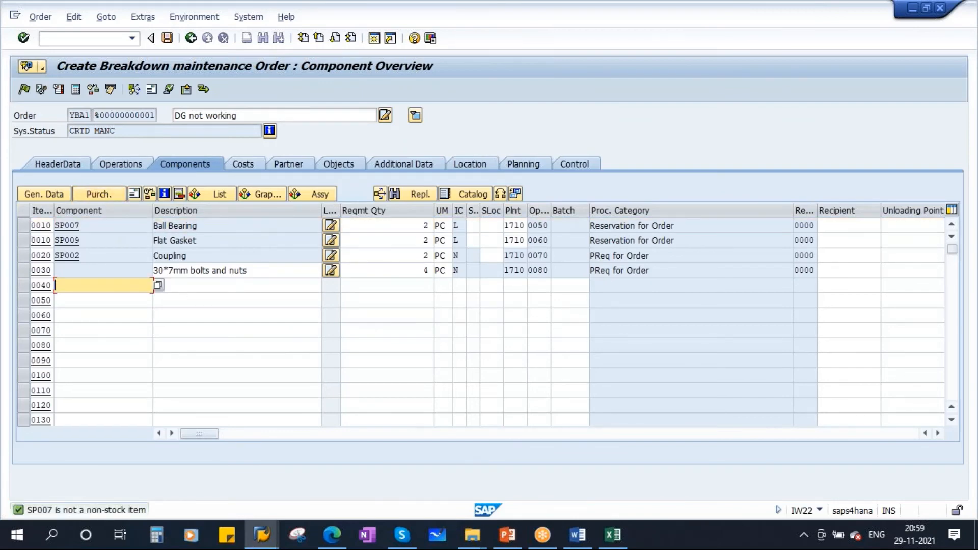
pyautogui.click(21, 224)
pyautogui.click(21, 226)
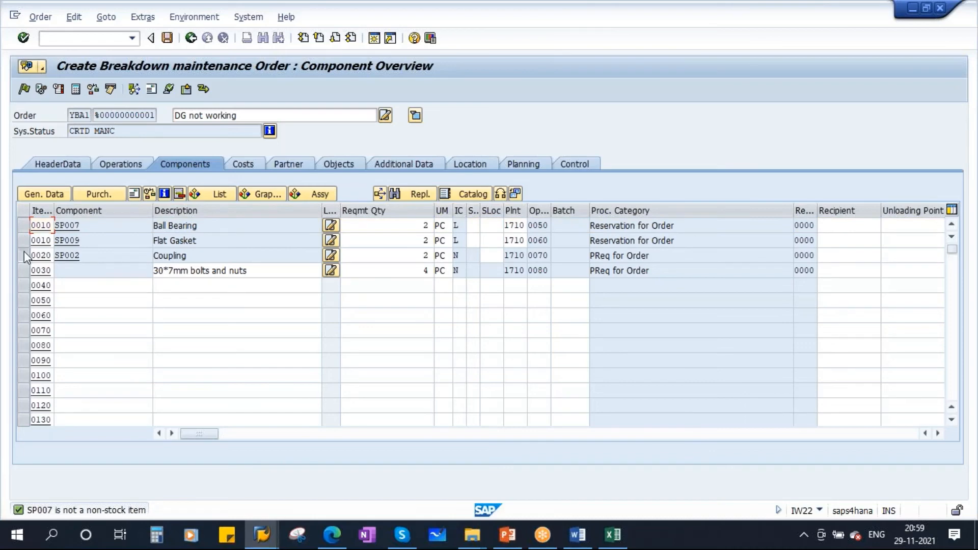
# Step: Assign vendor 100015 in the purchasing data of the coupling component SP002 and return to the component list
pyautogui.click(23, 251)
pyautogui.click(99, 193)
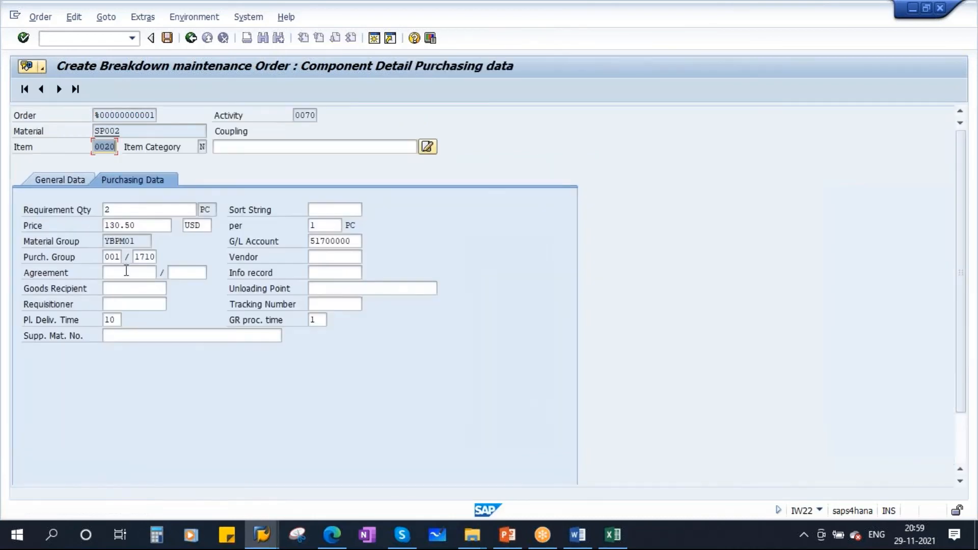
pyautogui.click(321, 258)
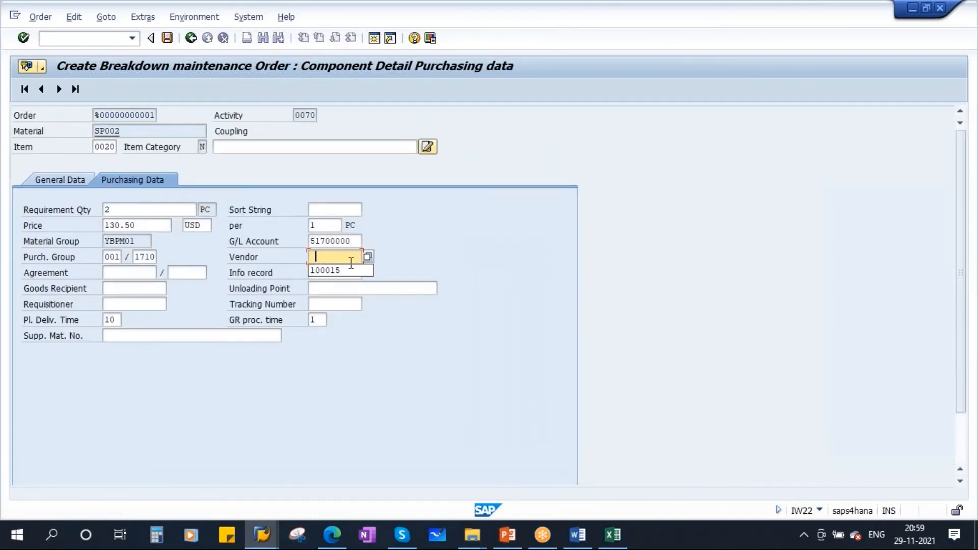
pyautogui.click(326, 271)
pyautogui.press('Return')
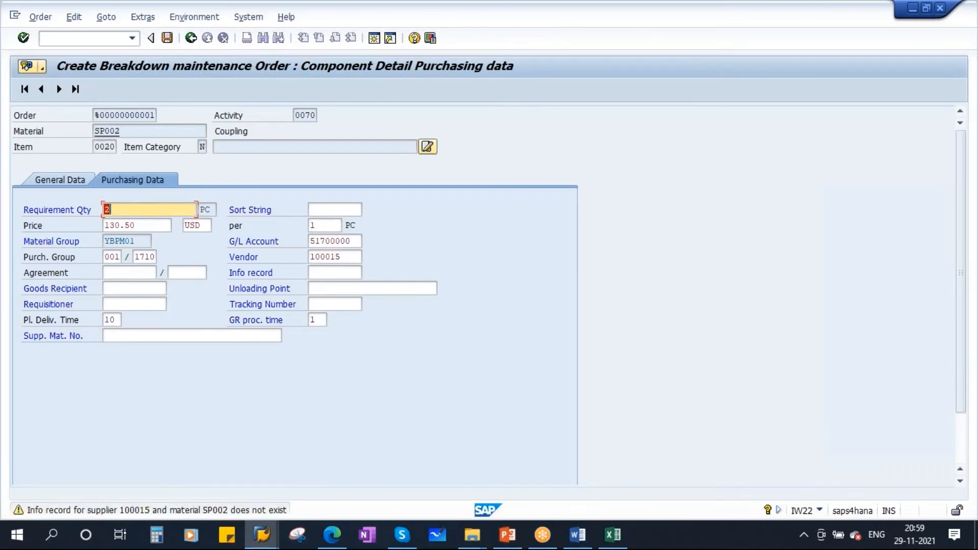
pyautogui.press('Return')
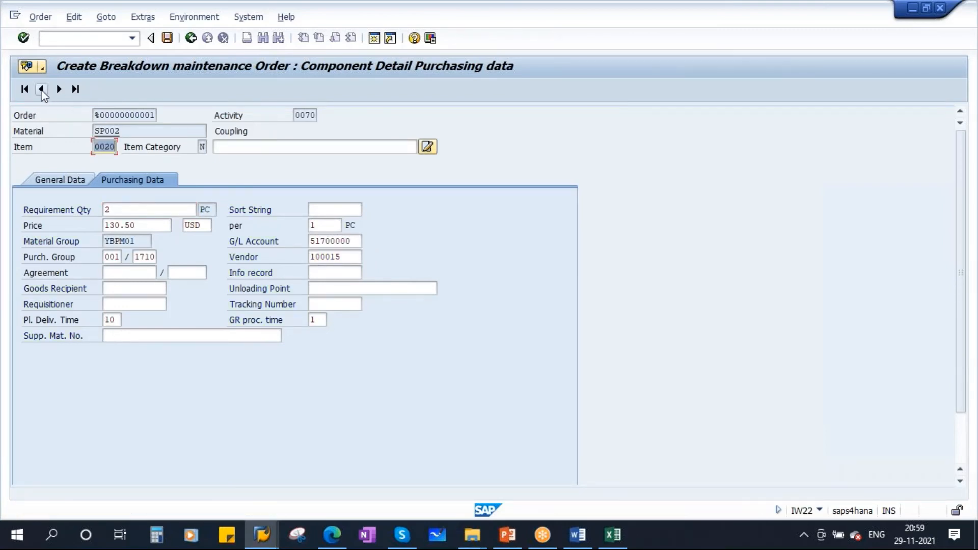
pyautogui.click(41, 89)
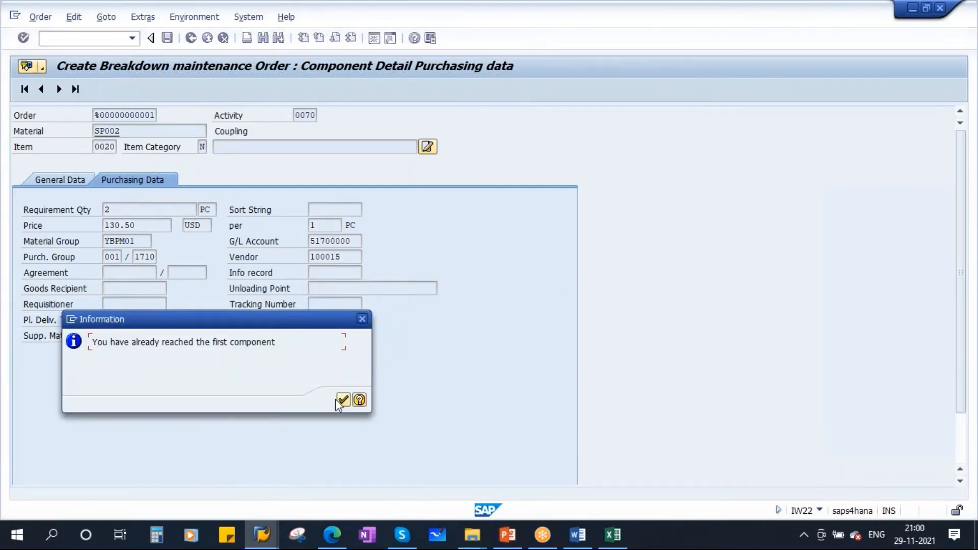
pyautogui.click(343, 400)
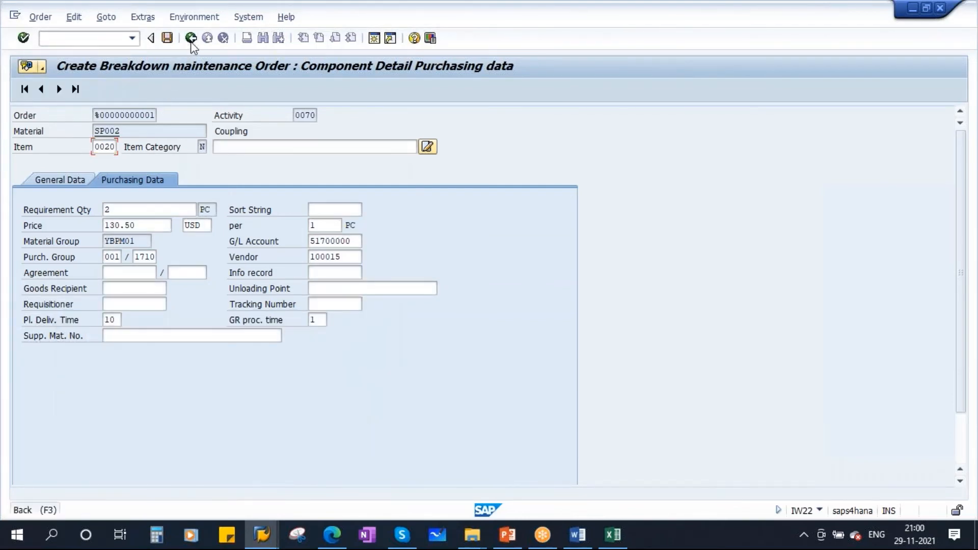
pyautogui.click(191, 38)
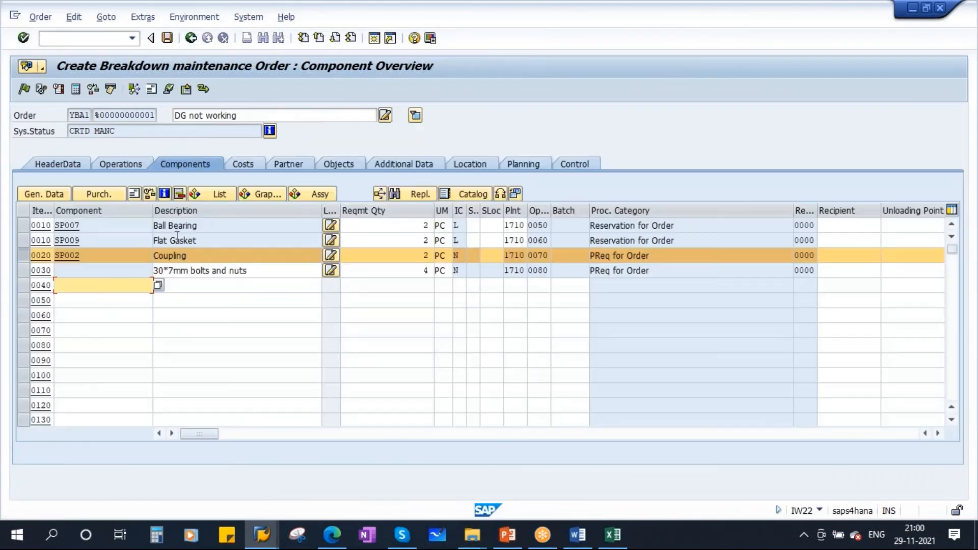
# Step: In the purchasing data of the 30*7mm bolts and nuts, set the price to 10 USD and the vendor to 100015
pyautogui.click(23, 270)
pyautogui.click(100, 194)
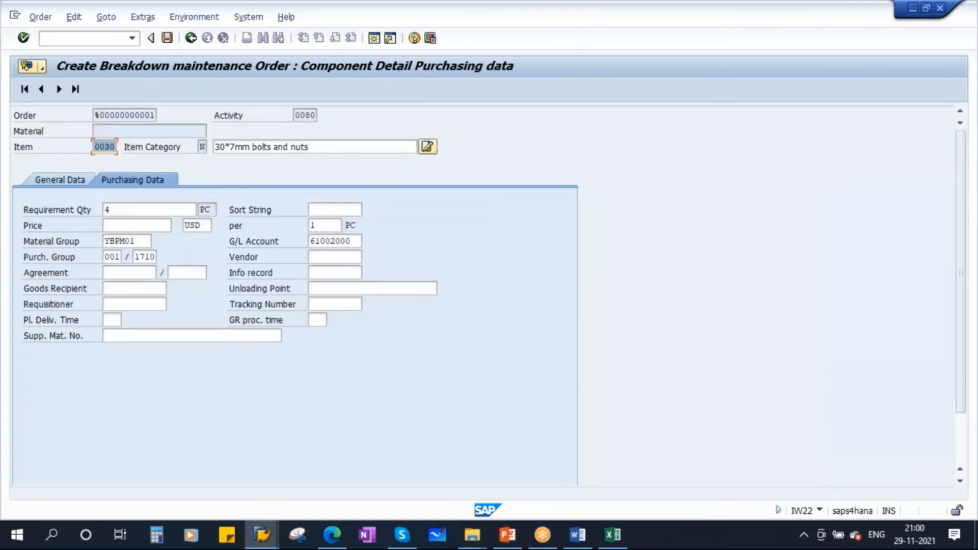
pyautogui.click(132, 228)
pyautogui.write('1')
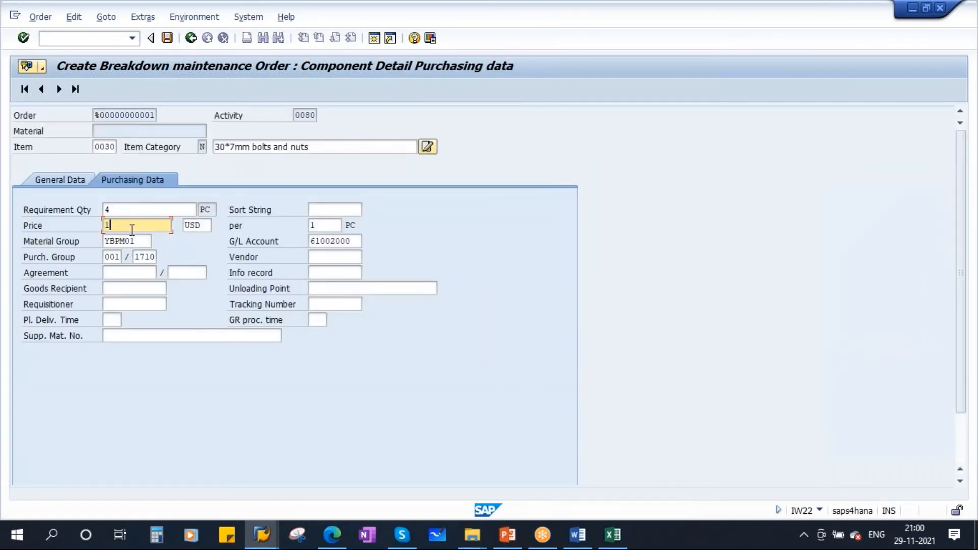
pyautogui.write('0')
pyautogui.click(331, 256)
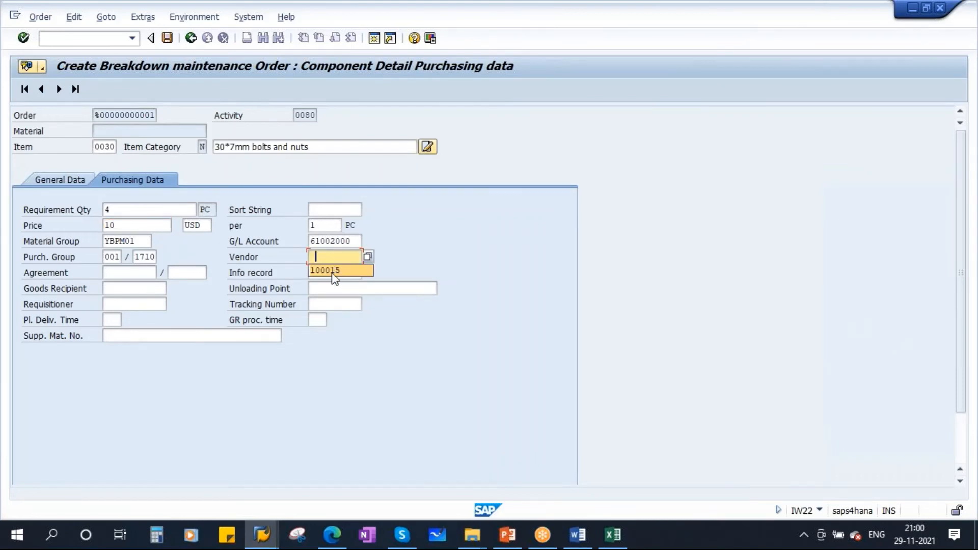
pyautogui.click(327, 270)
pyautogui.press('Return')
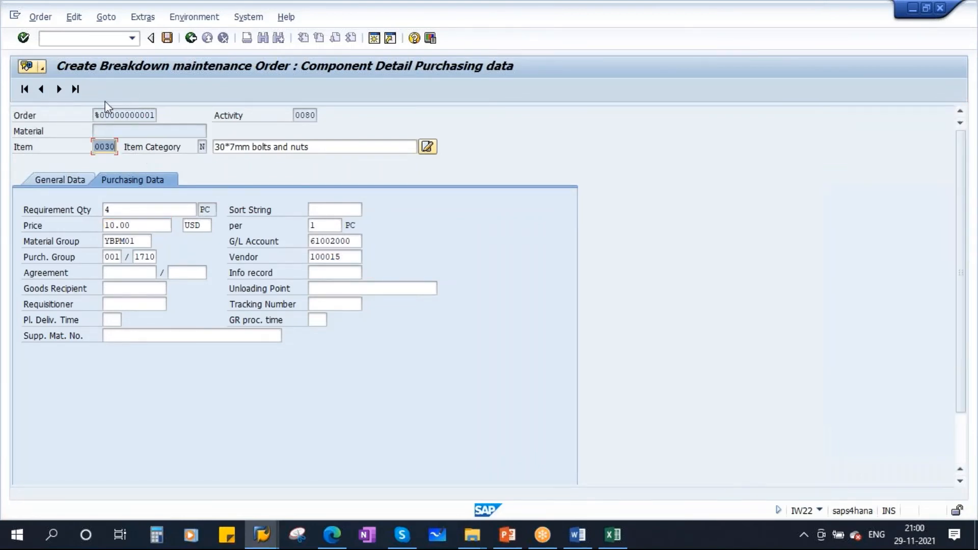
pyautogui.click(191, 37)
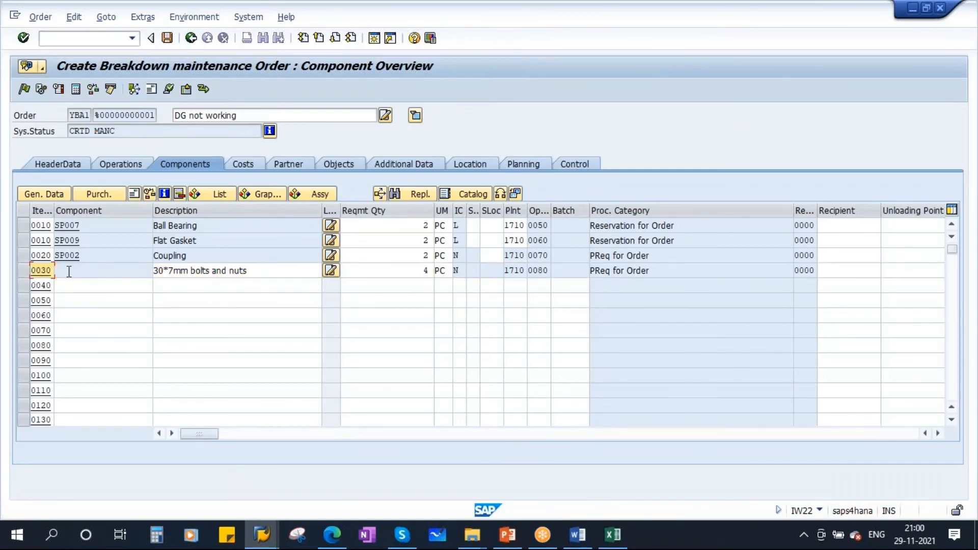
# Step: Review the general data of the ball bearing component SP007, ending back at the component list
pyautogui.click(24, 226)
pyautogui.click(53, 194)
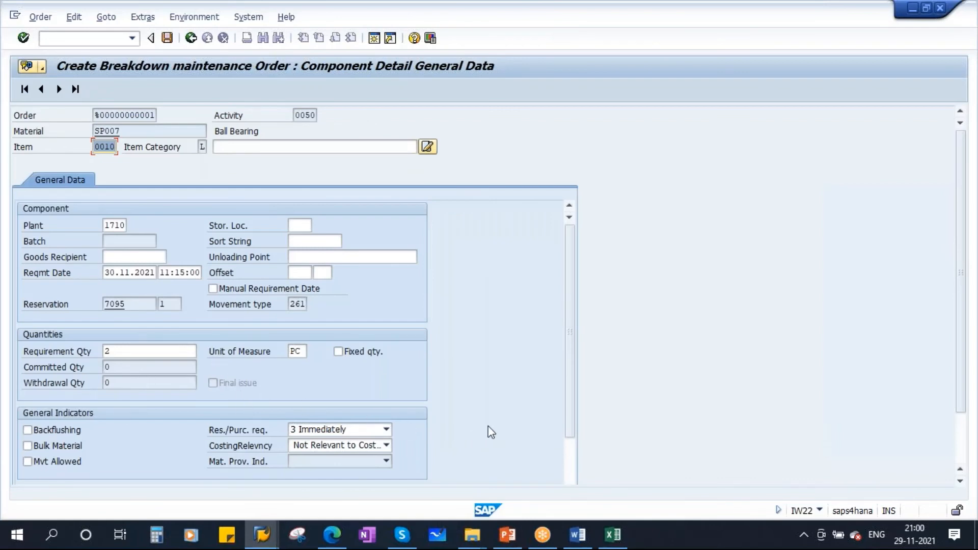
pyautogui.moveTo(570, 331); pyautogui.dragTo(562, 268)
pyautogui.press('F3')
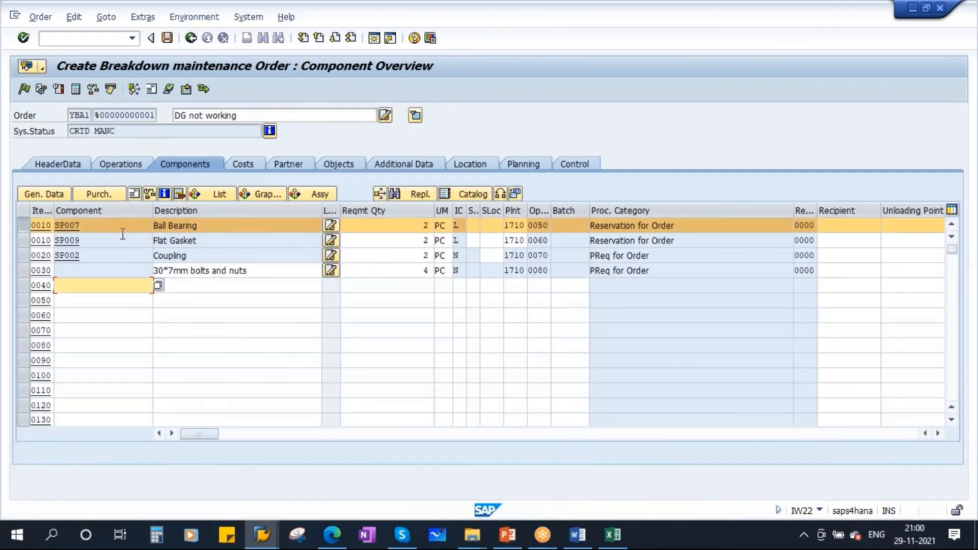
pyautogui.click(19, 224)
# Step: Calculate the order's planned costs and enter estimated costs of 1000 USD in the order header
pyautogui.click(246, 166)
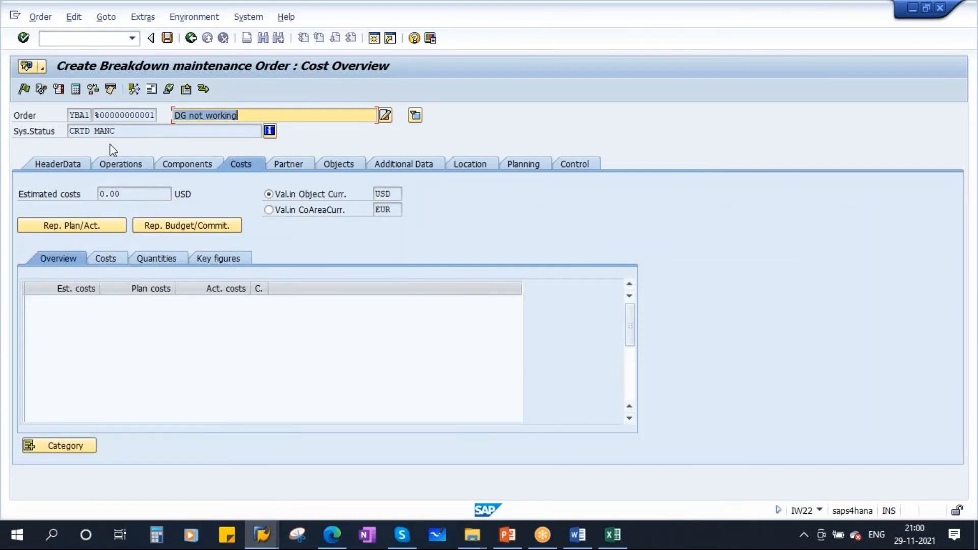
pyautogui.click(74, 89)
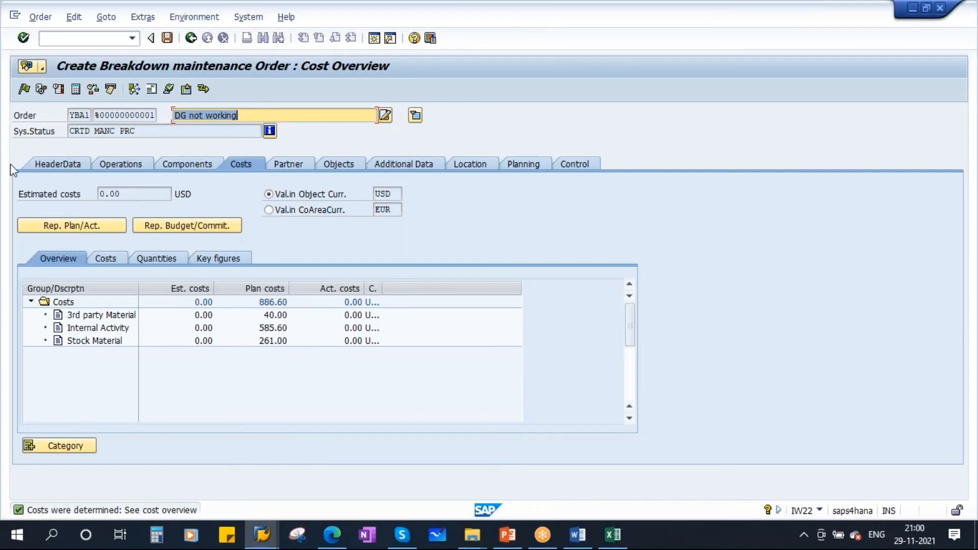
pyautogui.click(59, 166)
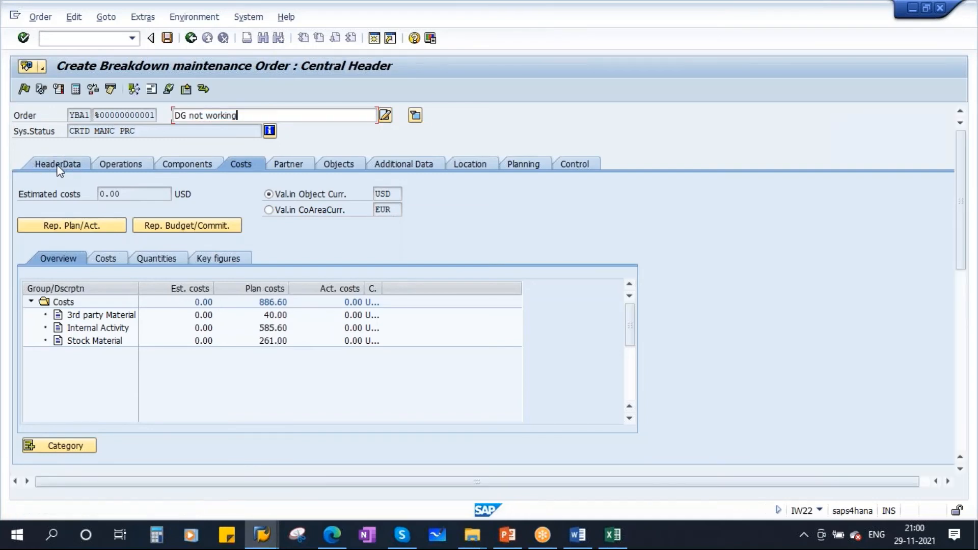
pyautogui.click(338, 227)
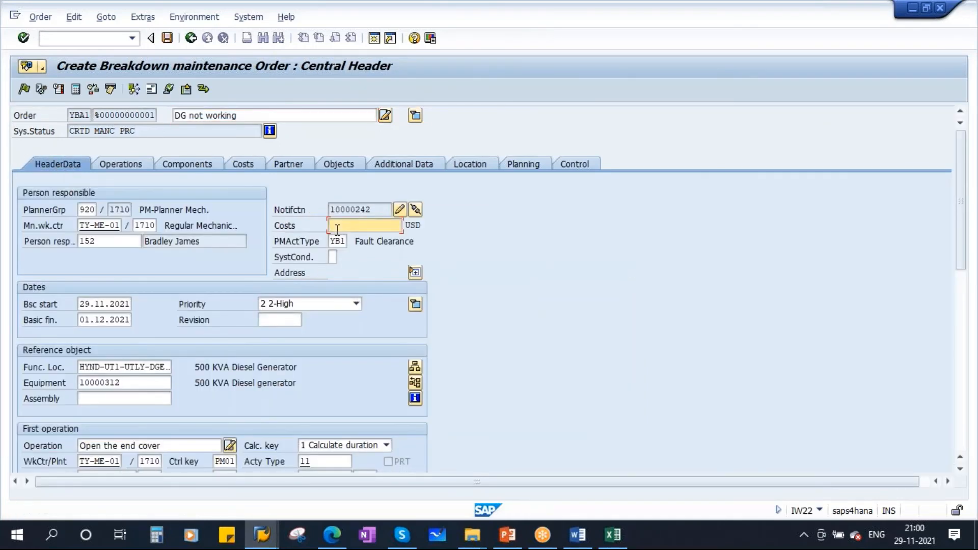
pyautogui.write('1000')
pyautogui.press('Return')
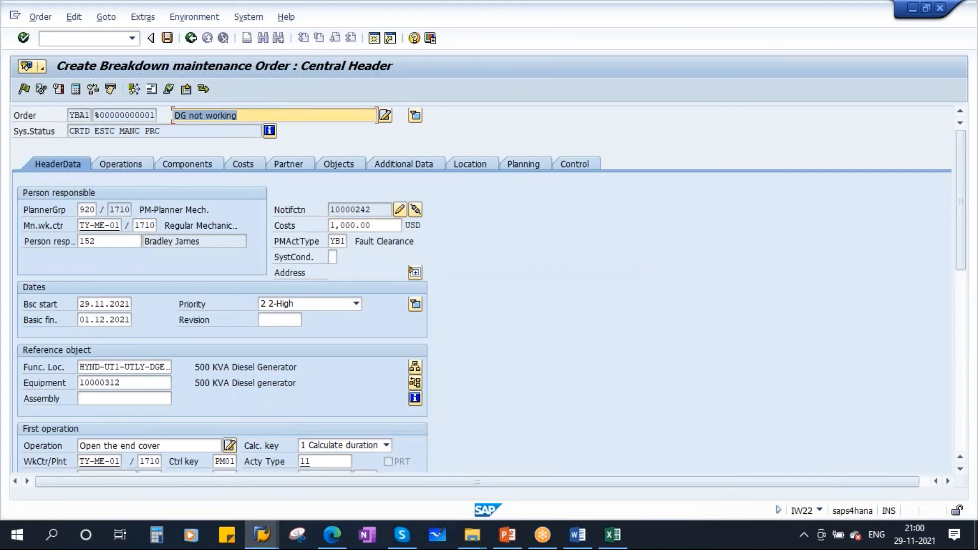
# Step: Switch to the PowerPoint presentation and view the slide on costs in the maintenance order
pyautogui.click(507, 534)
pyautogui.scroll(-2, 72, 422)
pyautogui.click(72, 422)
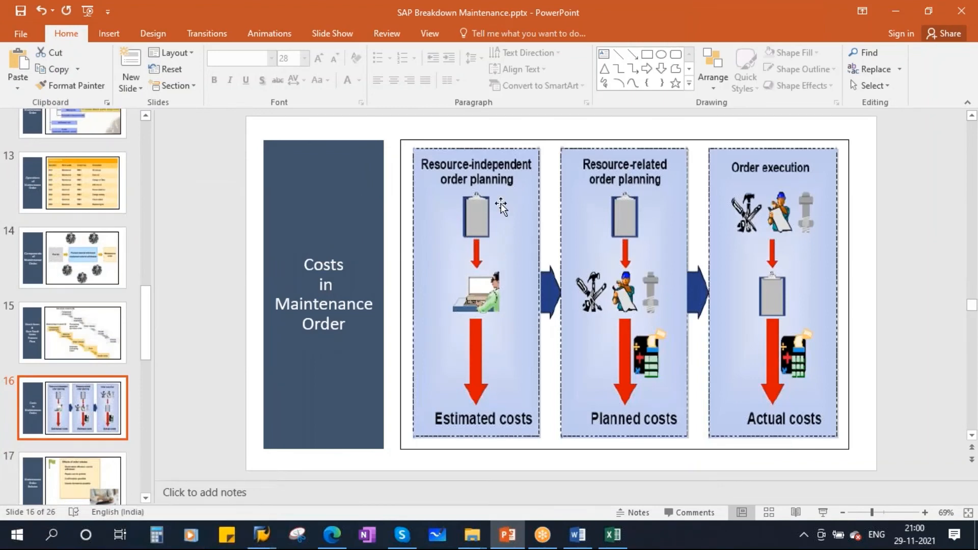